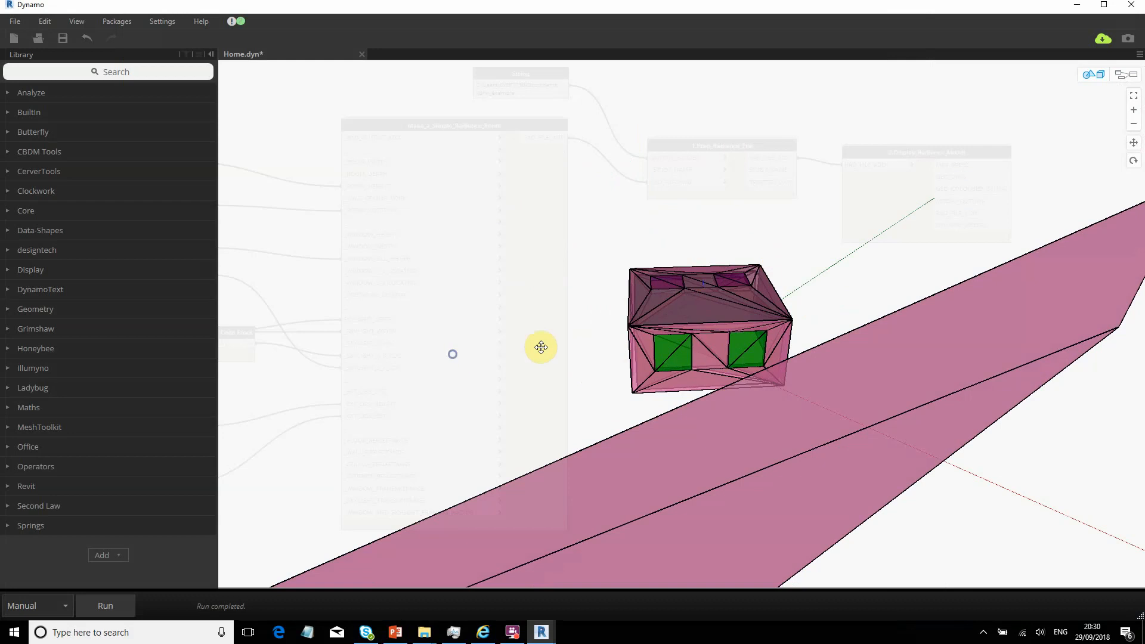
right_drag(541, 345, 802, 338)
scroll(802, 339, up, 5)
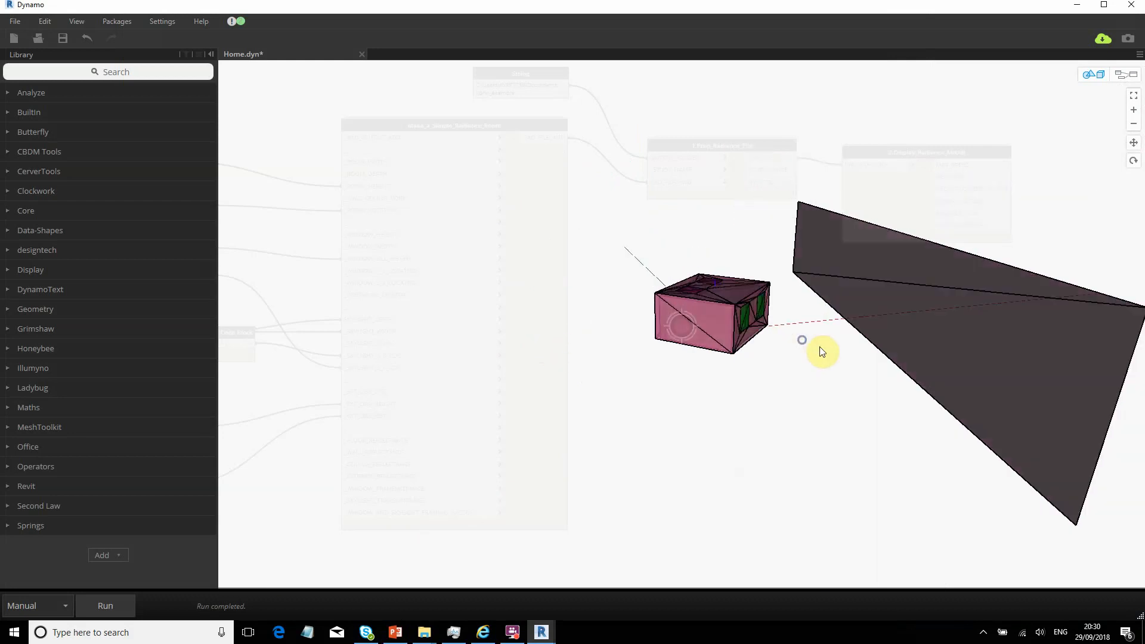
scroll(671, 288, up, 2)
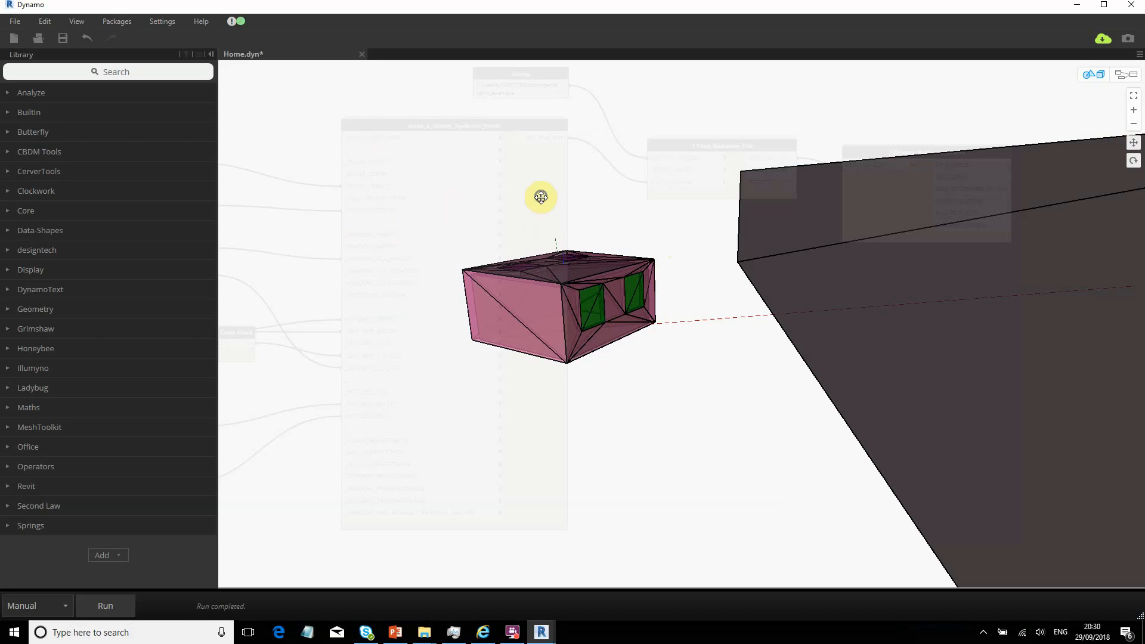
right_drag(539, 197, 512, 164)
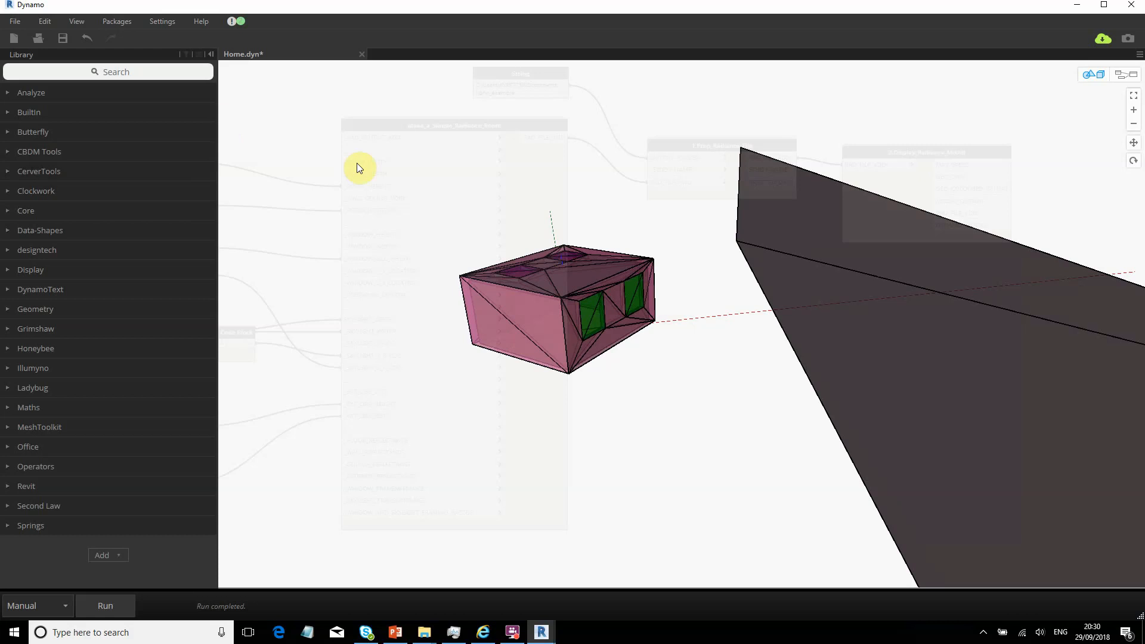
Search the node library for "cylind" and place a Cylinder.ByRadiusHeight node below the Radiance file nodes.
click(62, 72)
text(cyc)
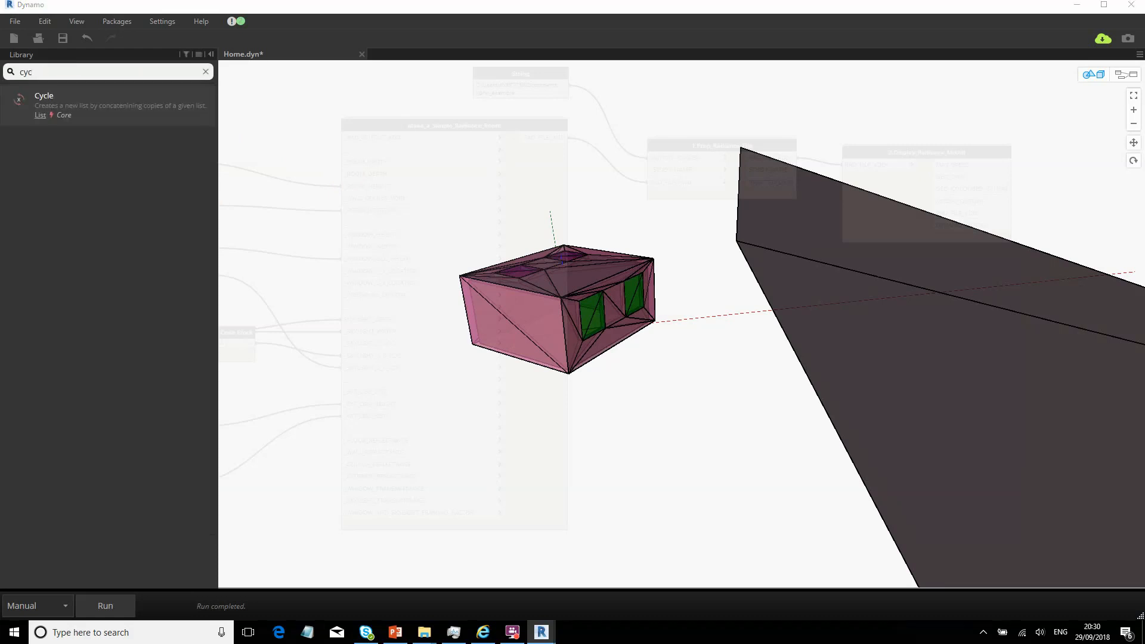
click(31, 73)
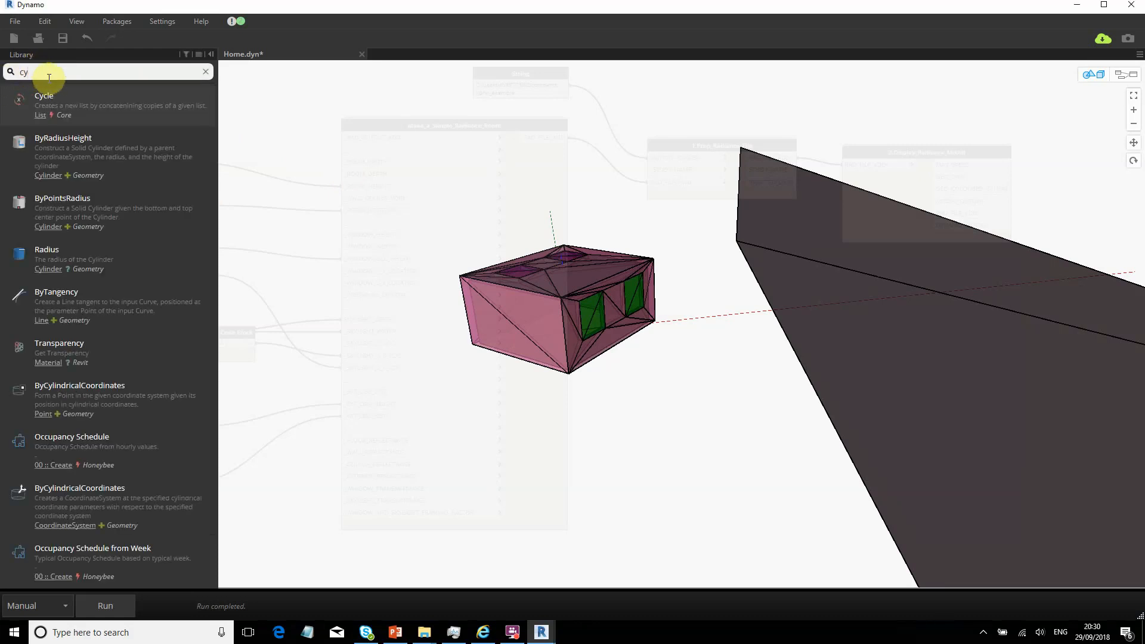
text(lind)
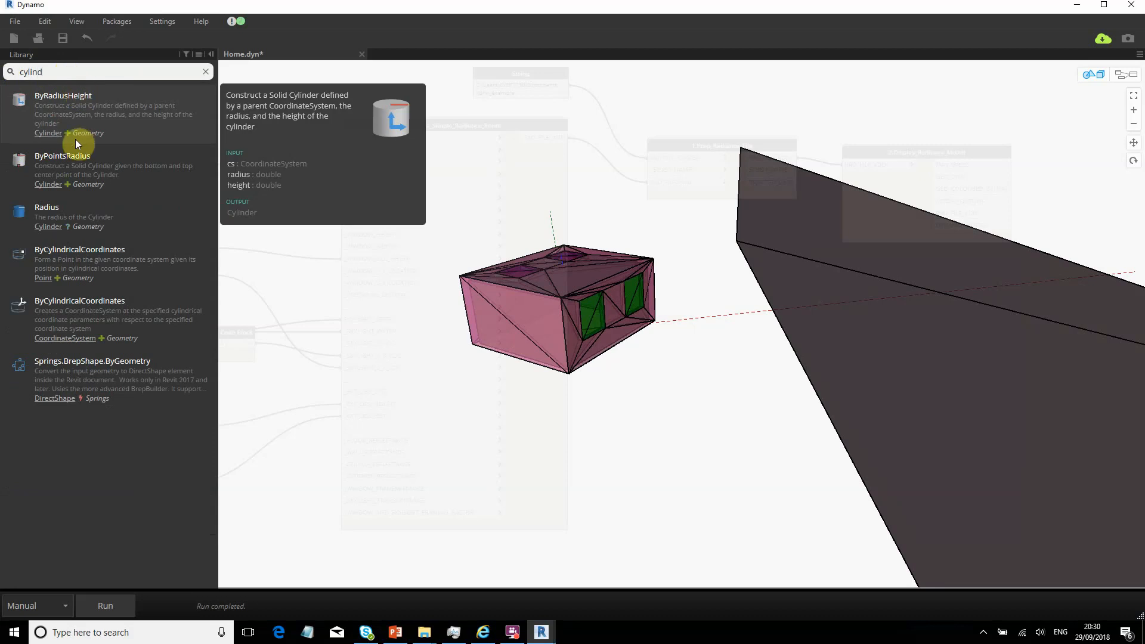
click(63, 108)
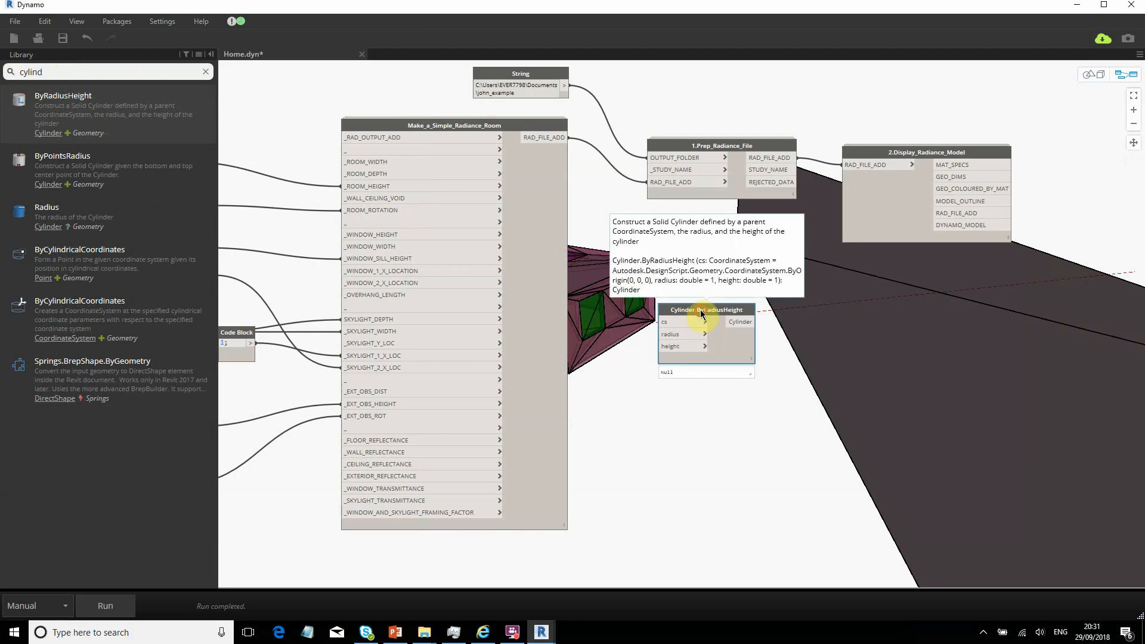
drag(702, 314, 713, 439)
middle_drag(690, 363, 694, 307)
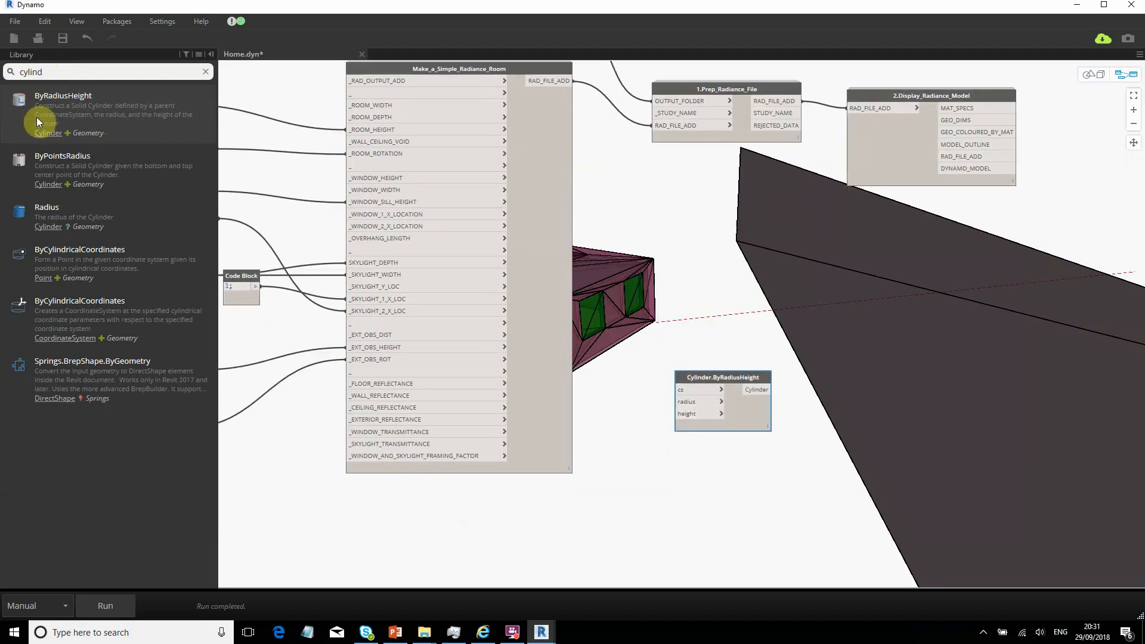
Add a Cylinder.ByPointsRadius node below the existing graph and delete the Cylinder.ByRadiusHeight node.
click(50, 165)
drag(718, 326, 692, 494)
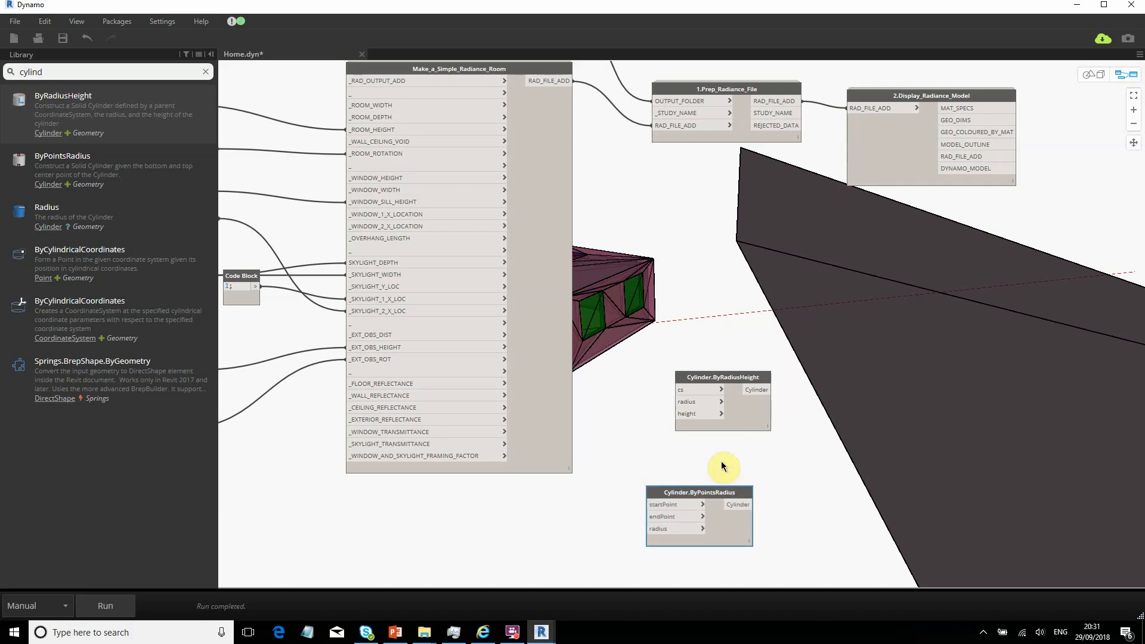
drag(757, 420, 756, 338)
key(Delete)
middle_drag(688, 494, 661, 360)
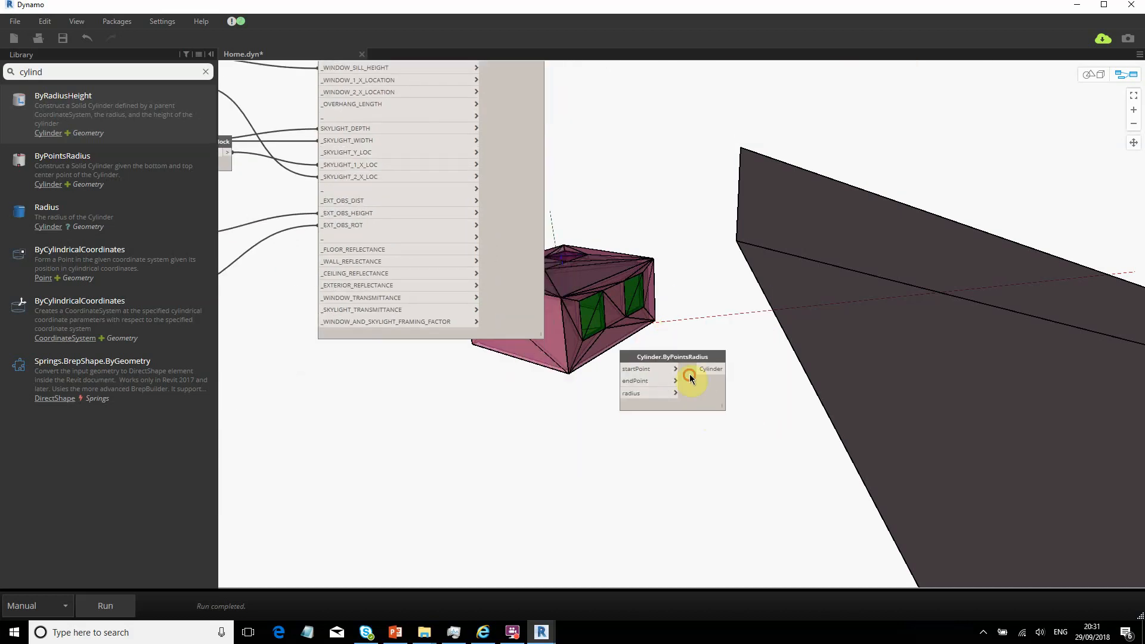
drag(685, 355, 684, 332)
scroll(541, 396, up, 3)
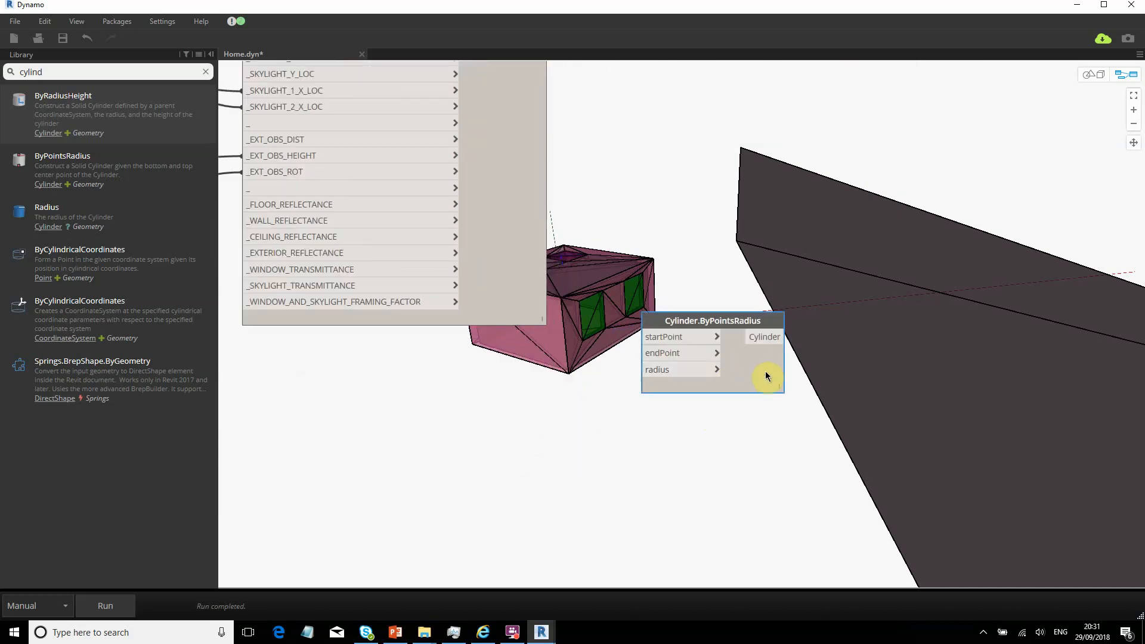
Add two Point.ByCoordinates nodes, one above the other, and wire the upper one to the cylinder node's startPoint input.
right_click(459, 406)
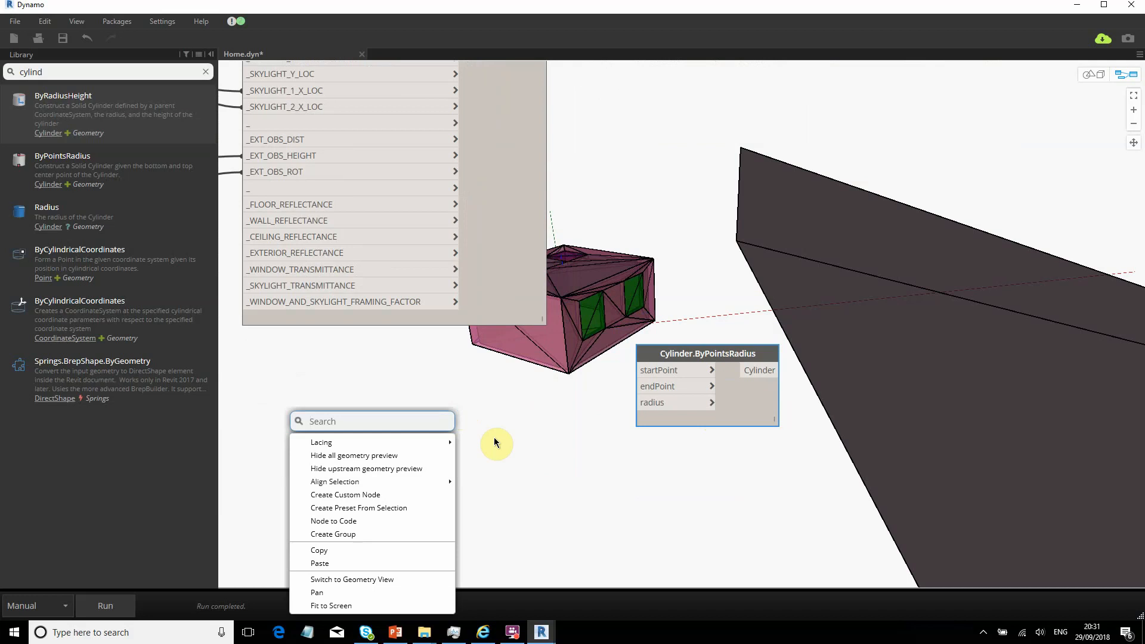
text(point)
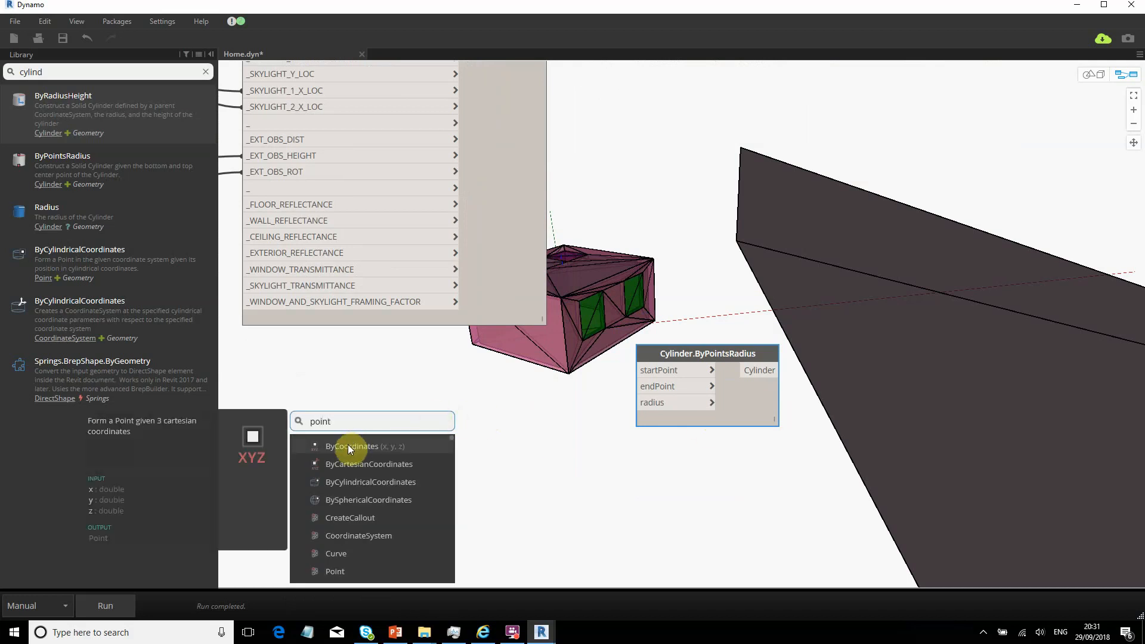
click(348, 446)
drag(360, 449, 433, 370)
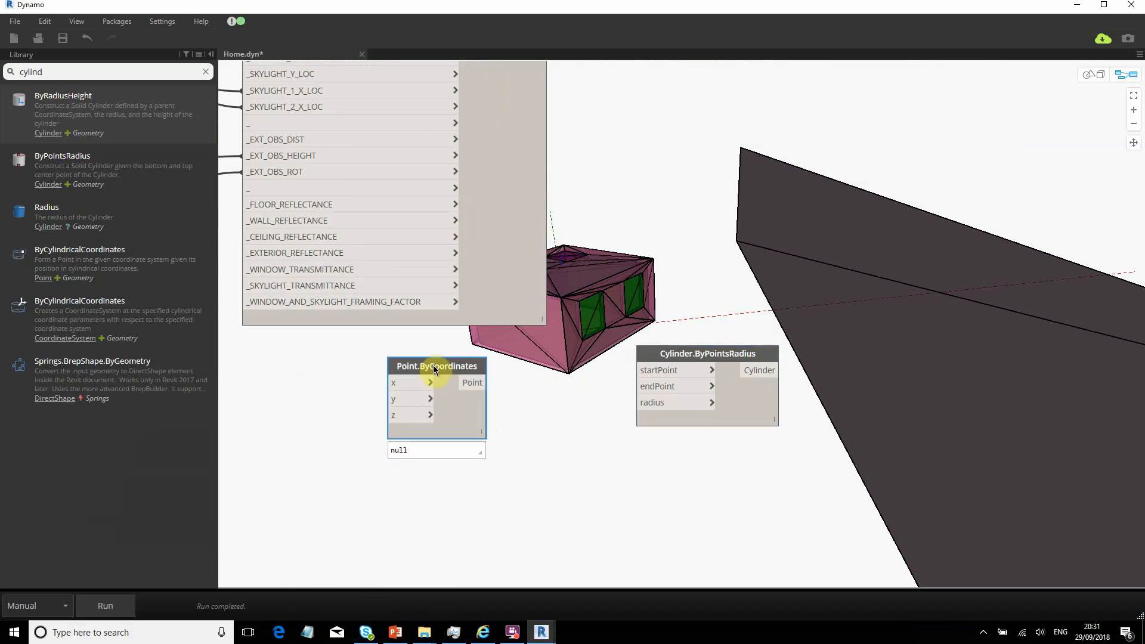
key(ctrl+c)
key(ctrl+v)
drag(513, 404, 407, 476)
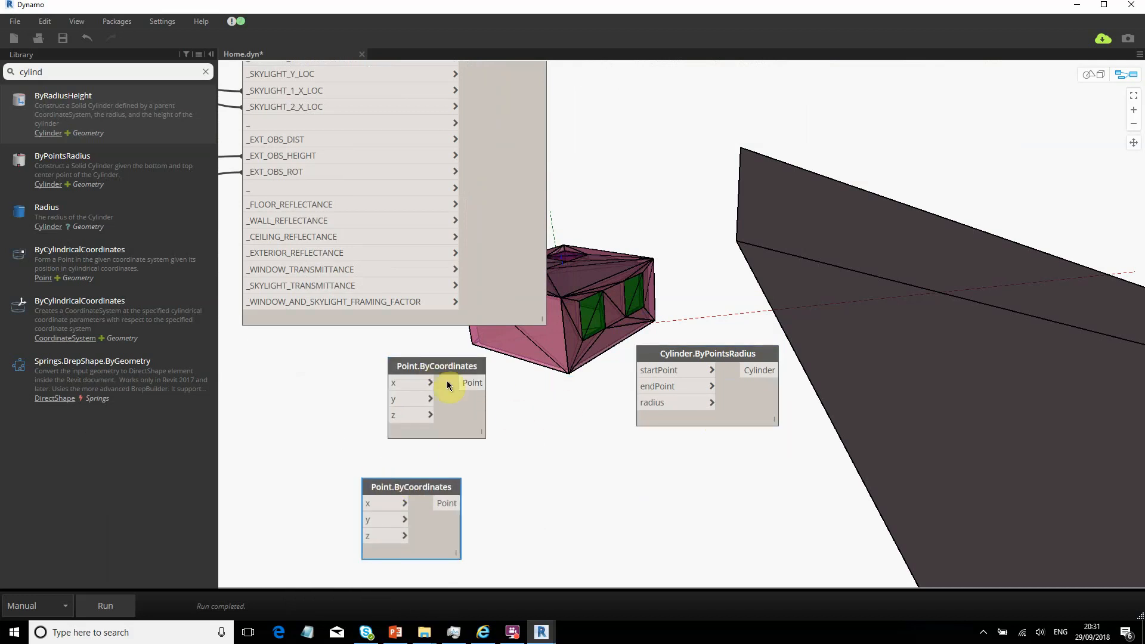
click(470, 383)
click(653, 370)
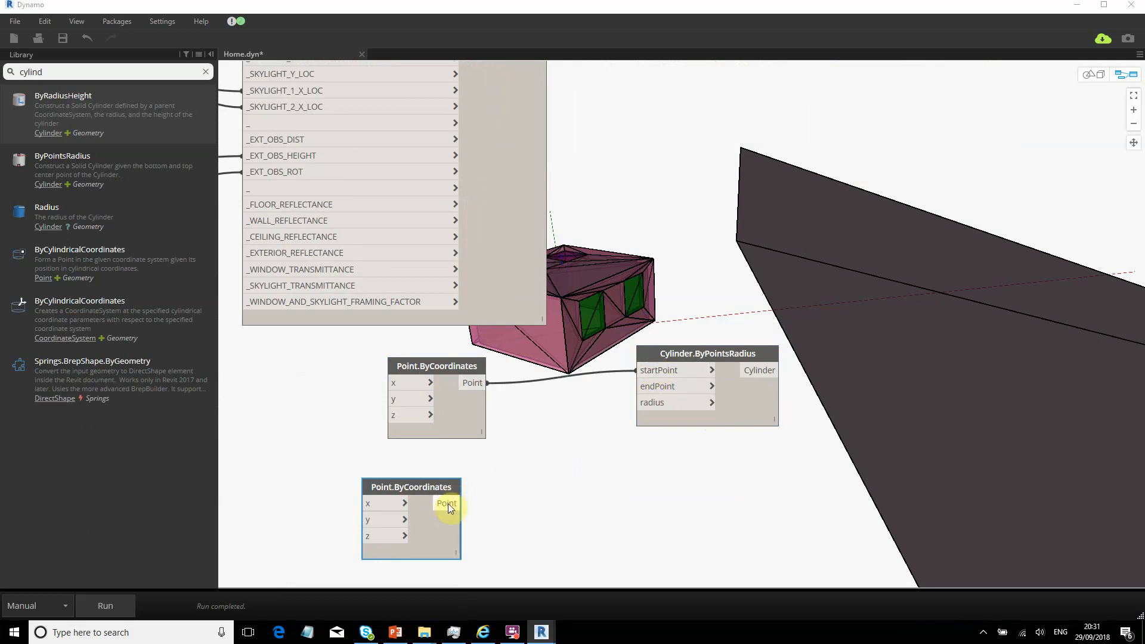
Feed a code block with value 5 into the lower point's z input and wire that point to the cylinder's endPoint.
double_click(290, 540)
text(1)
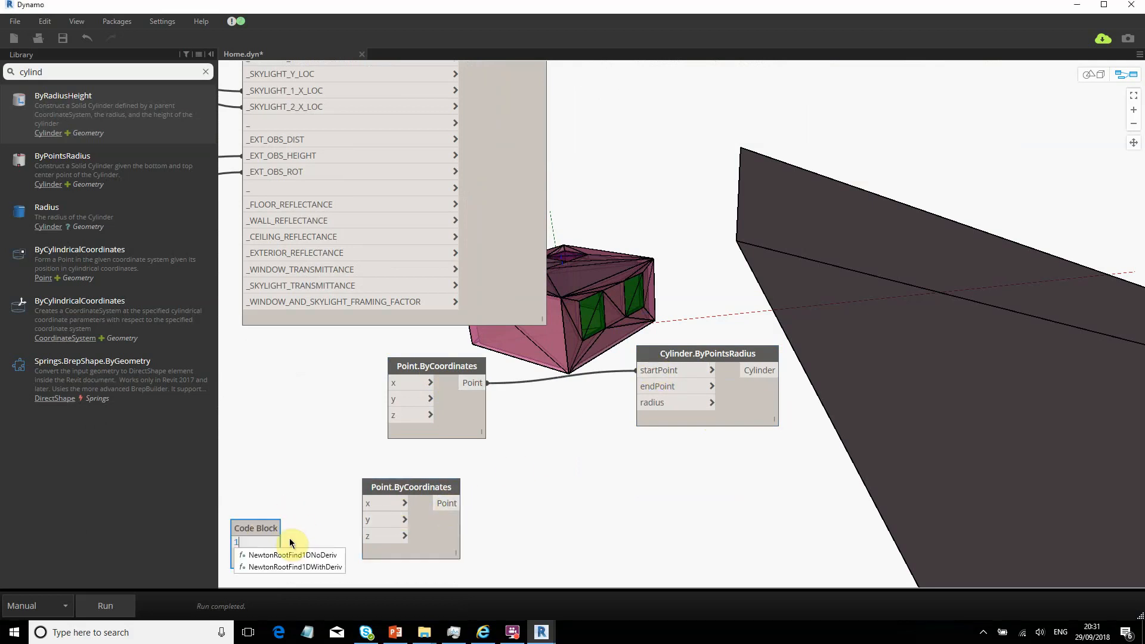
key(BackSpace)
text(5)
click(267, 490)
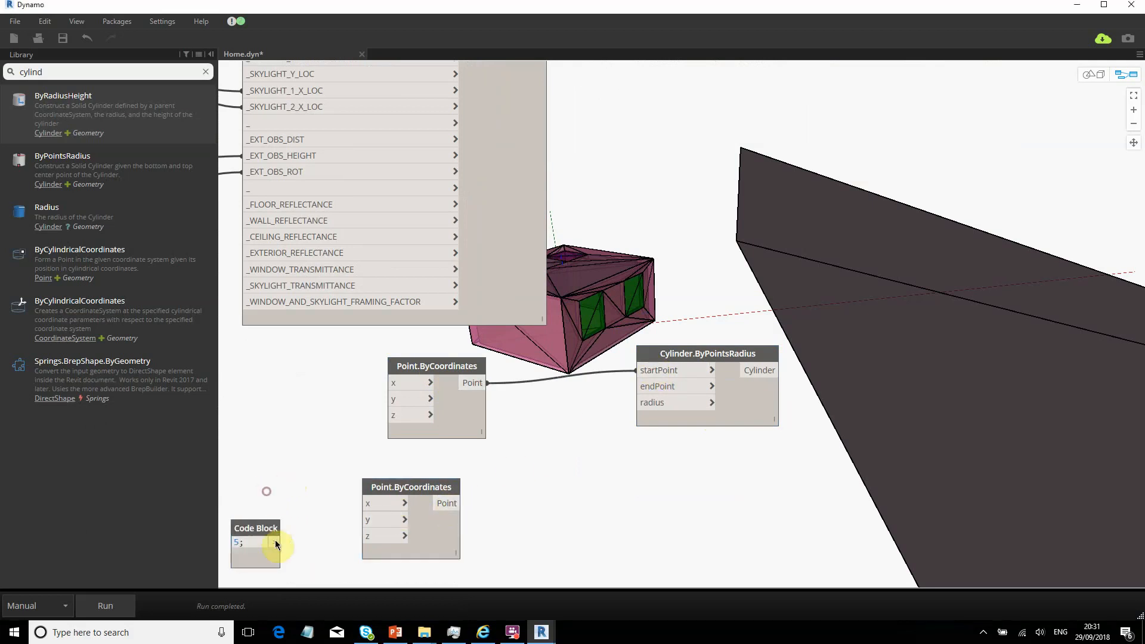
click(275, 542)
click(361, 536)
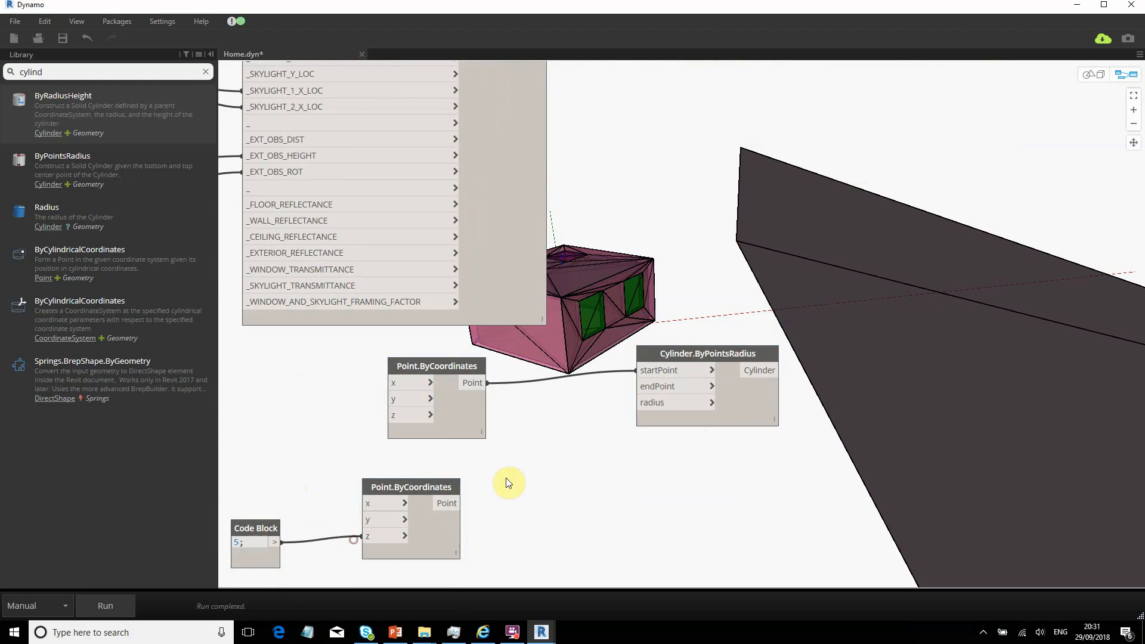
click(454, 504)
click(637, 387)
middle_drag(640, 523, 667, 516)
scroll(608, 486, down, 2)
middle_drag(721, 286, 551, 283)
middle_drag(537, 207, 624, 272)
scroll(623, 277, down, 5)
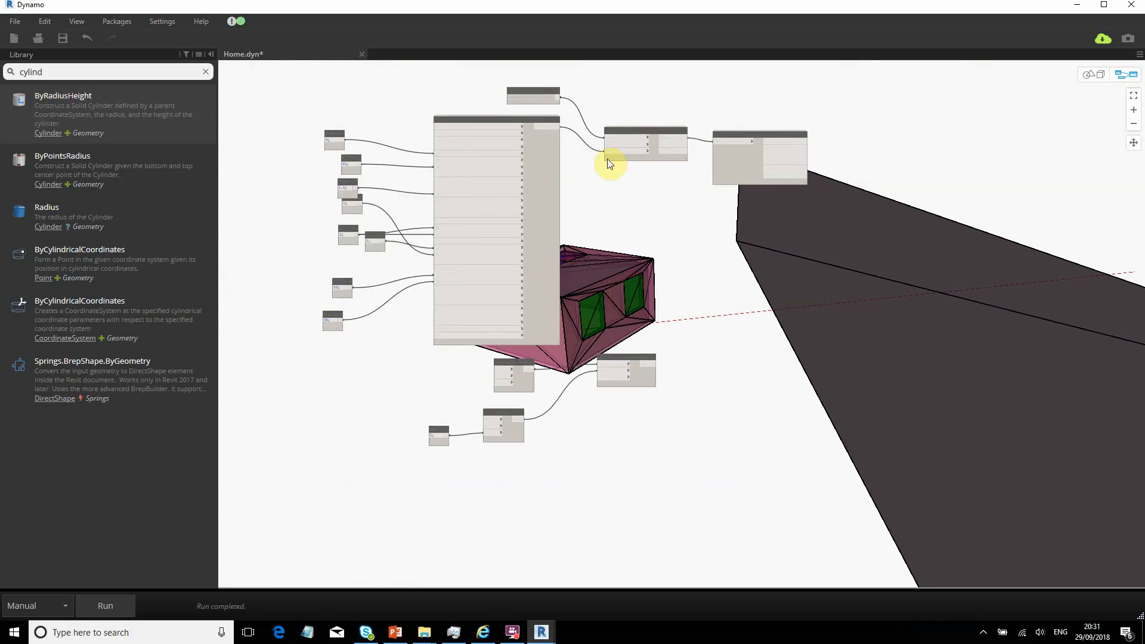
scroll(596, 274, up, 2)
scroll(783, 265, up, 3)
click(778, 254)
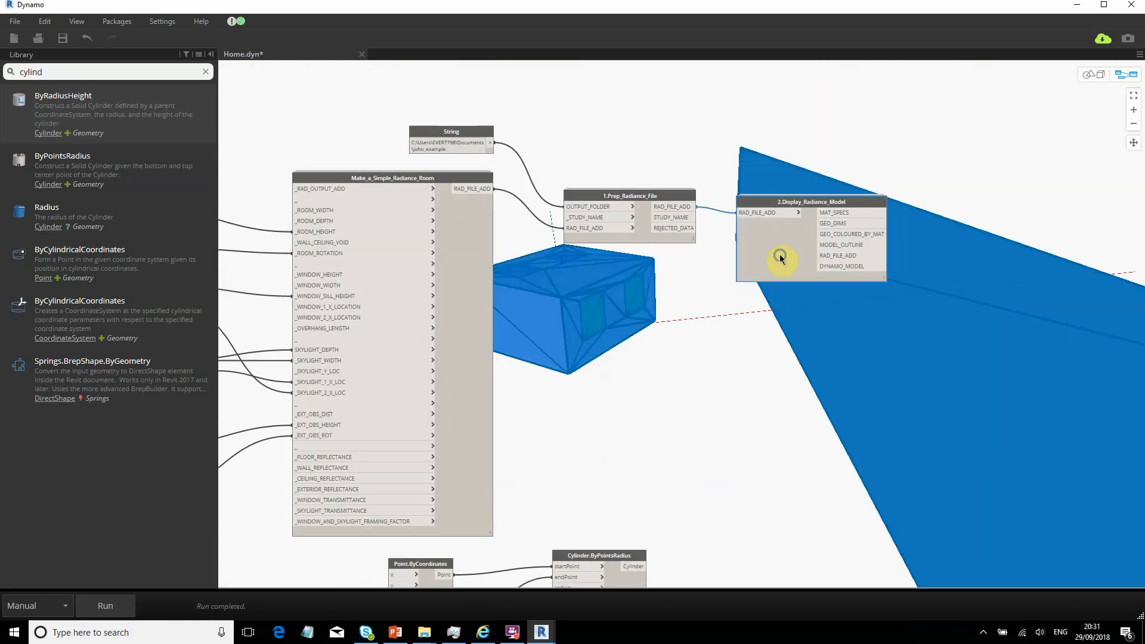
right_click(778, 254)
click(794, 72)
Add a code block containing wireframe and feed it from the MODEL_OUTLINE output of 2.Display_Radiance_Model.
double_click(892, 150)
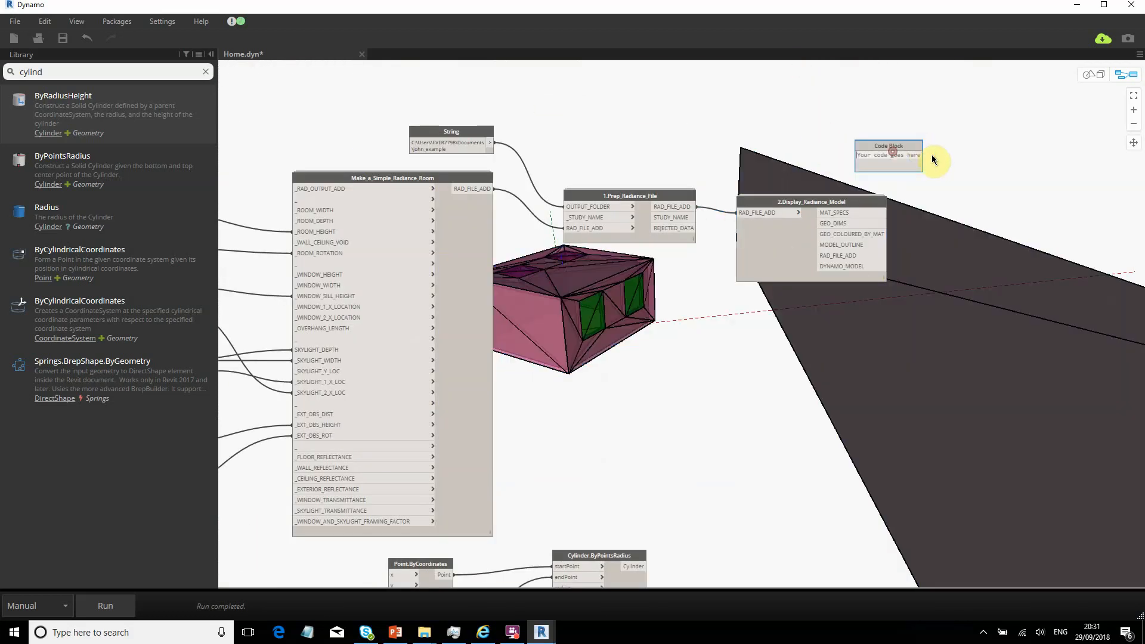
text(wireframe)
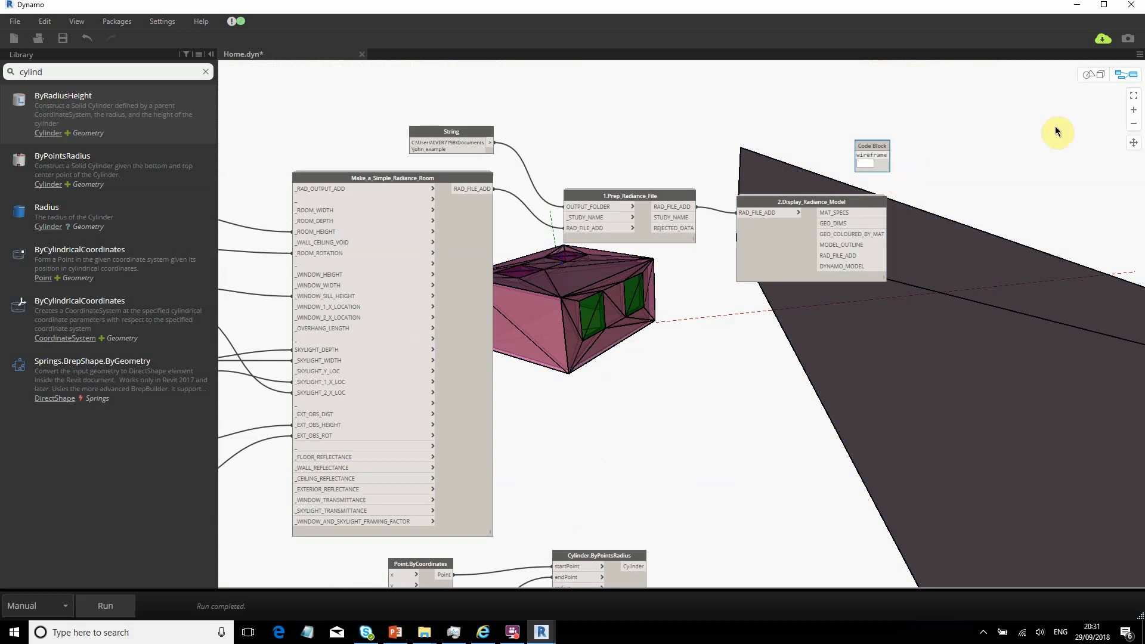
click(874, 145)
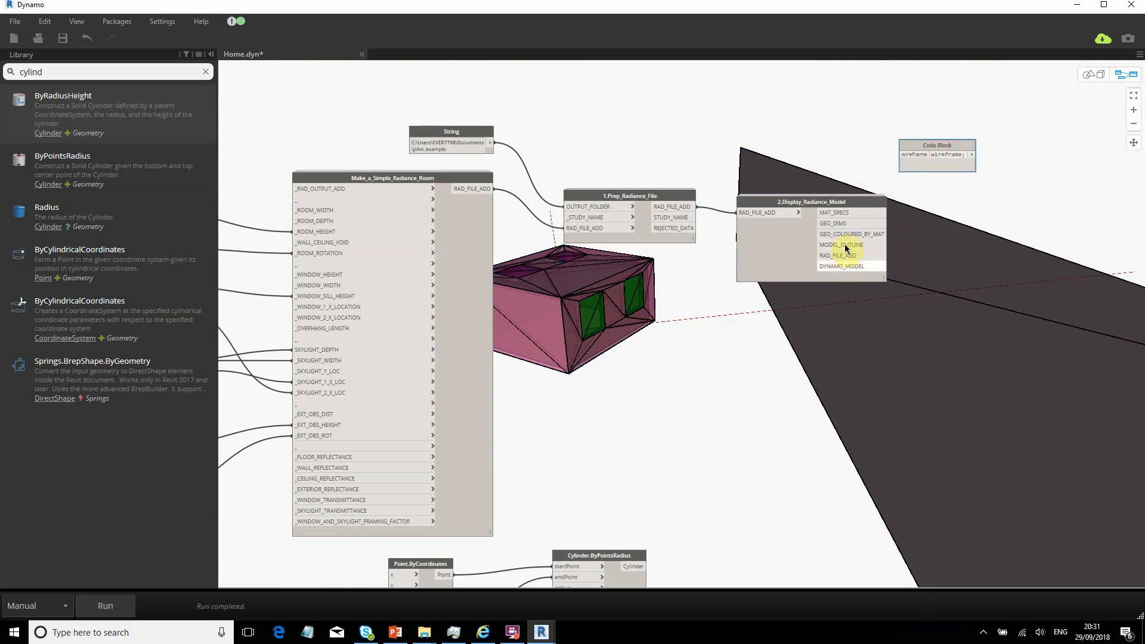
mouse_move(851, 278)
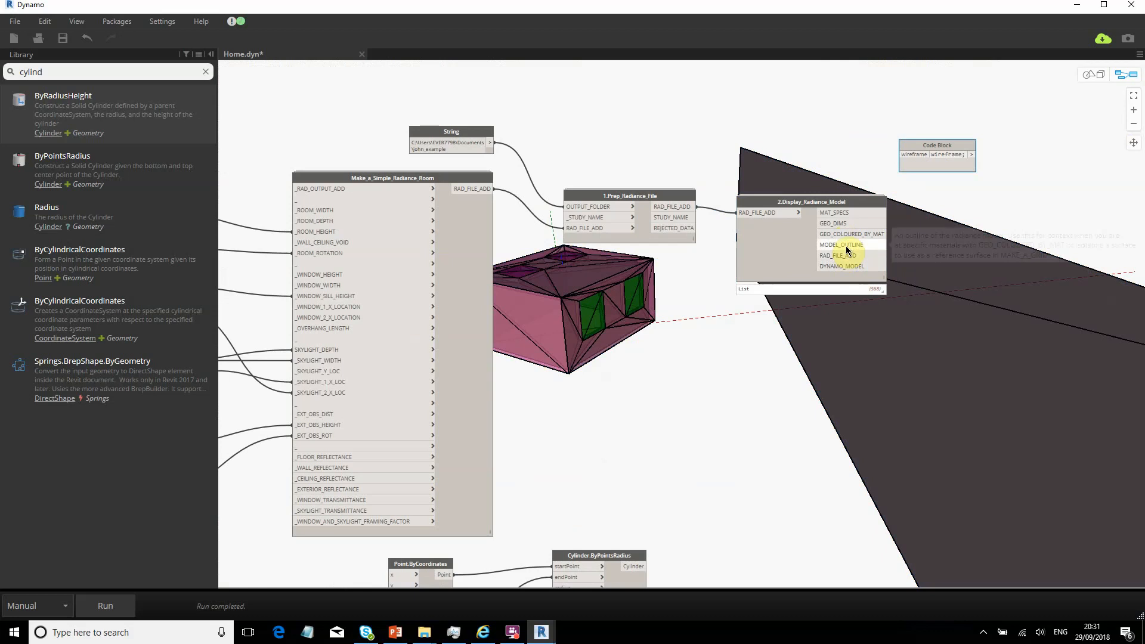
drag(860, 241, 900, 154)
Turn off the geometry preview of the 2.Display_Radiance_Model node.
click(767, 261)
right_click(772, 253)
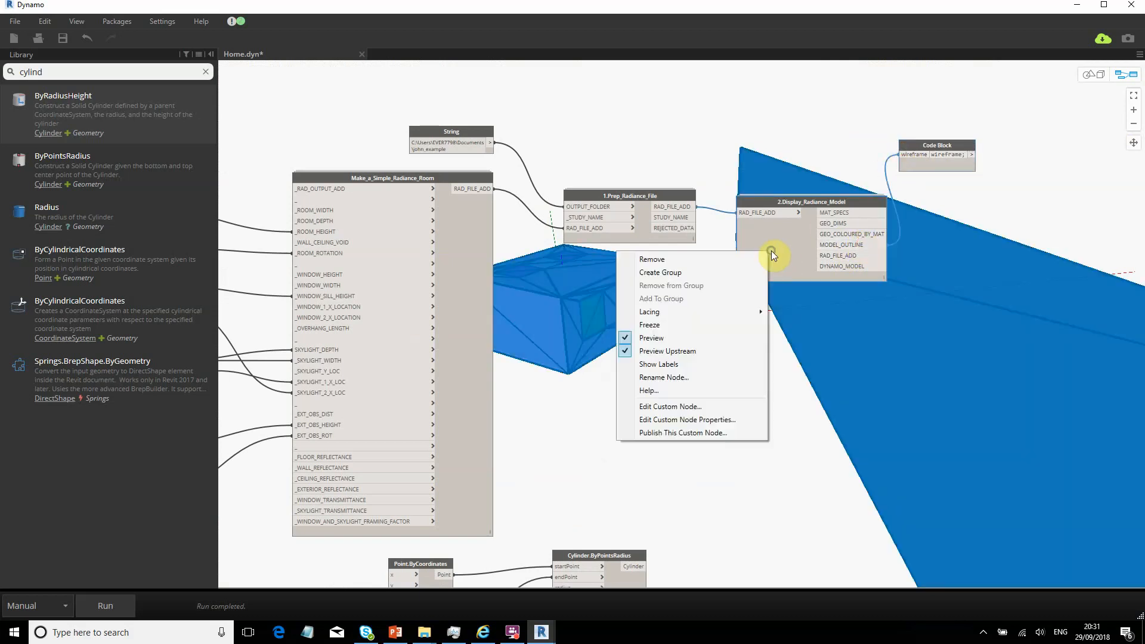
click(627, 335)
Run the graph to generate the cylinder and the wireframe outline of the room model.
middle_drag(627, 303, 670, 240)
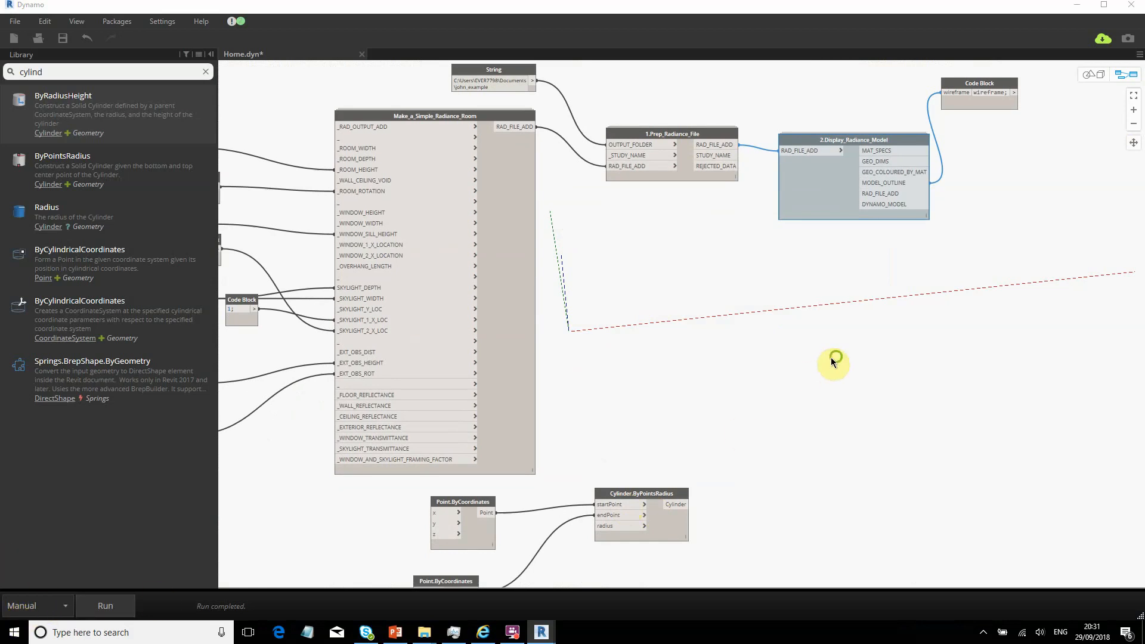
scroll(396, 531, down, 3)
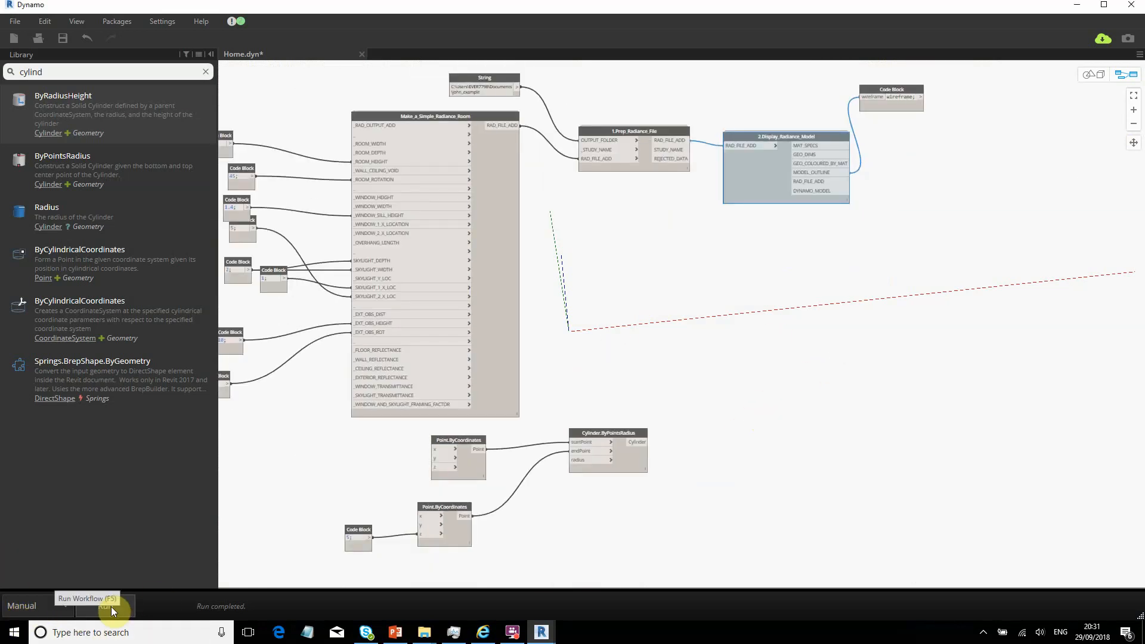
click(288, 429)
click(88, 607)
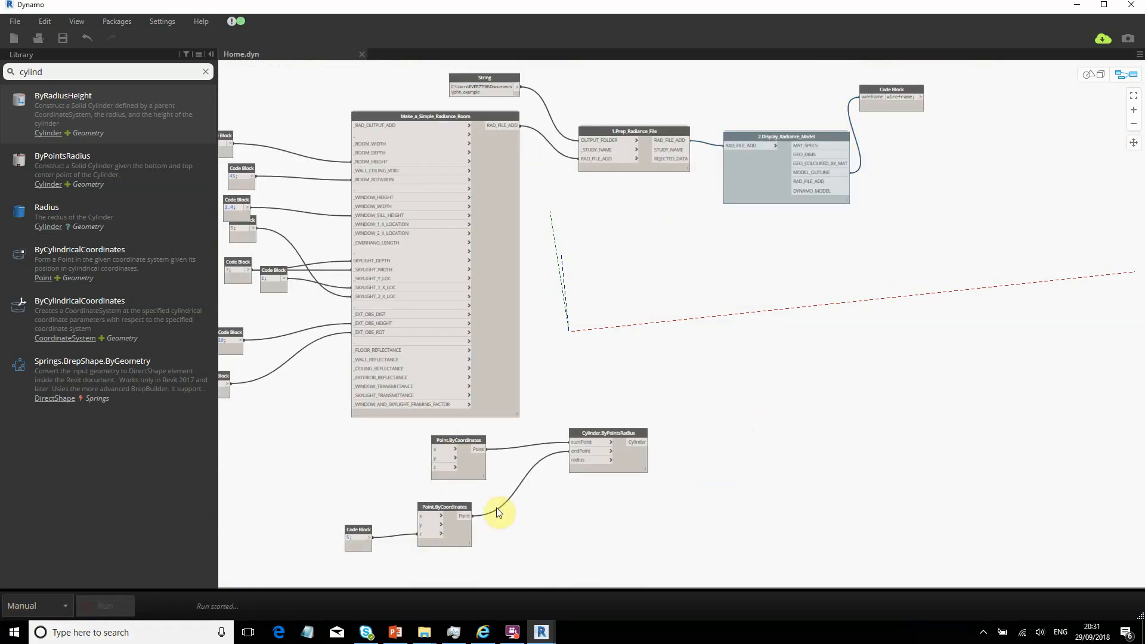
middle_drag(647, 324, 617, 345)
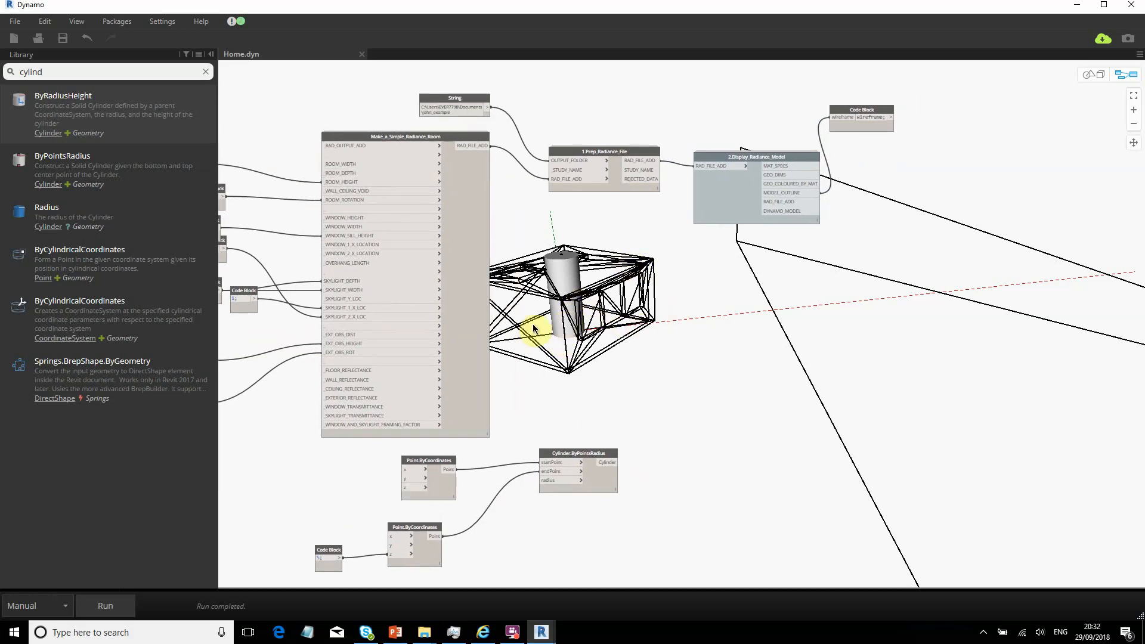
Replace the text in the code block fed by MODEL_OUTLINE with john_is_cool, keep it wired to that output, and run the graph.
scroll(734, 233, up, 4)
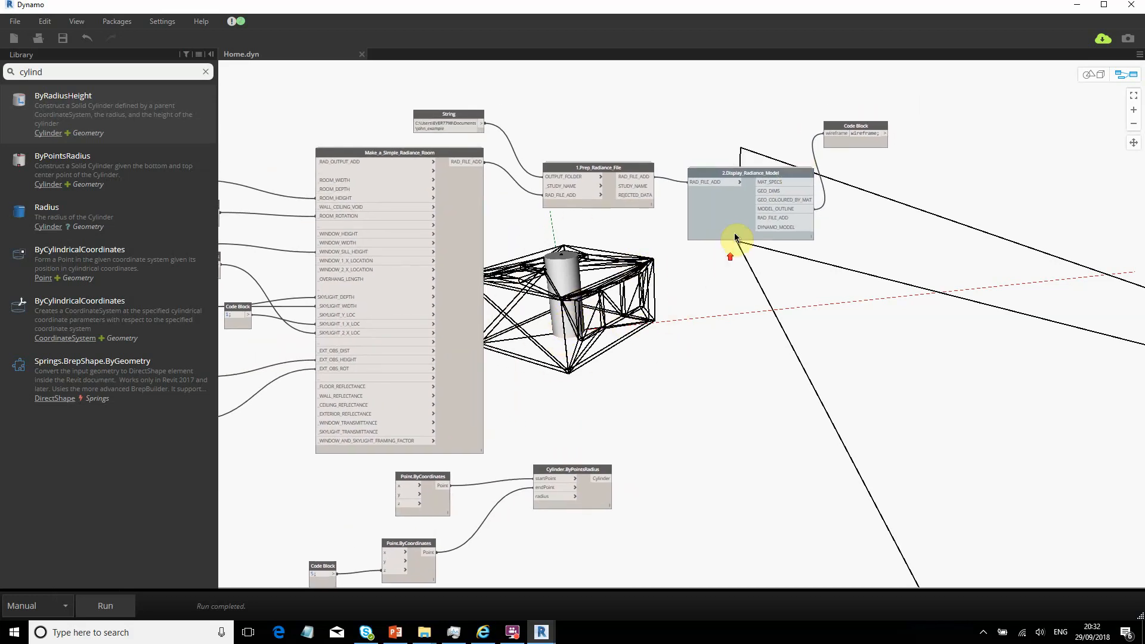
drag(802, 125, 858, 134)
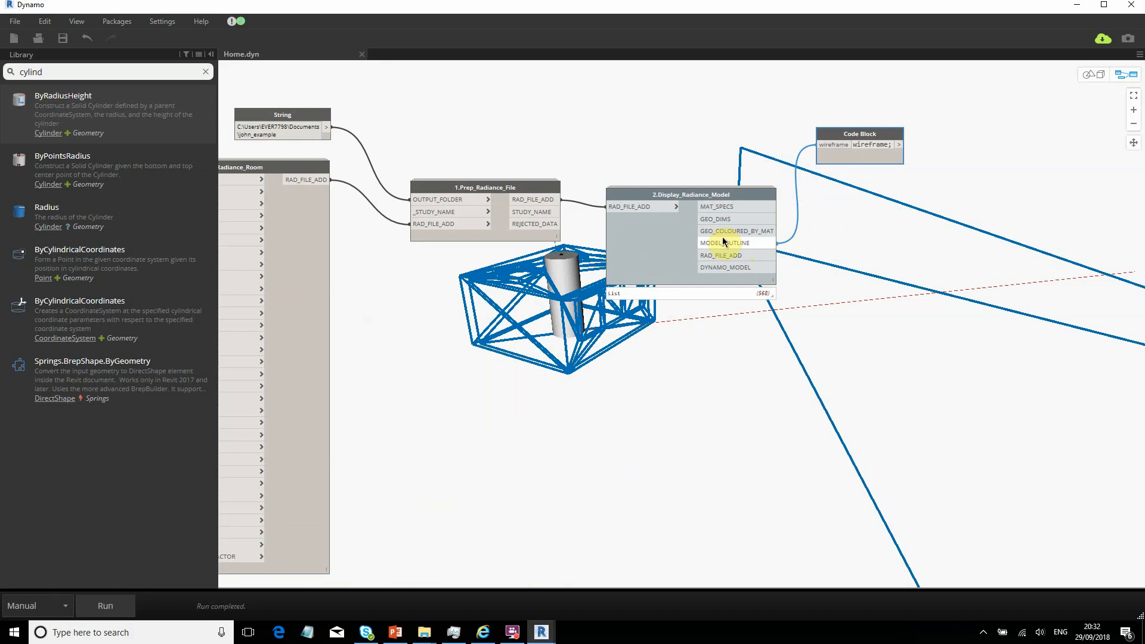
drag(702, 246, 818, 144)
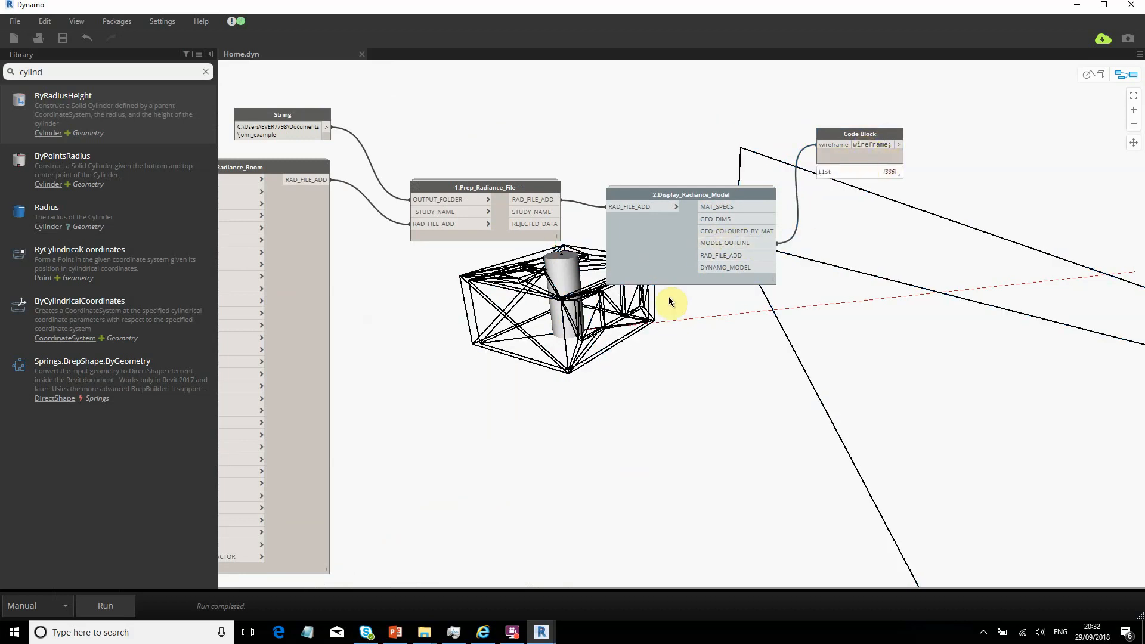
click(853, 146)
drag(854, 146, 894, 146)
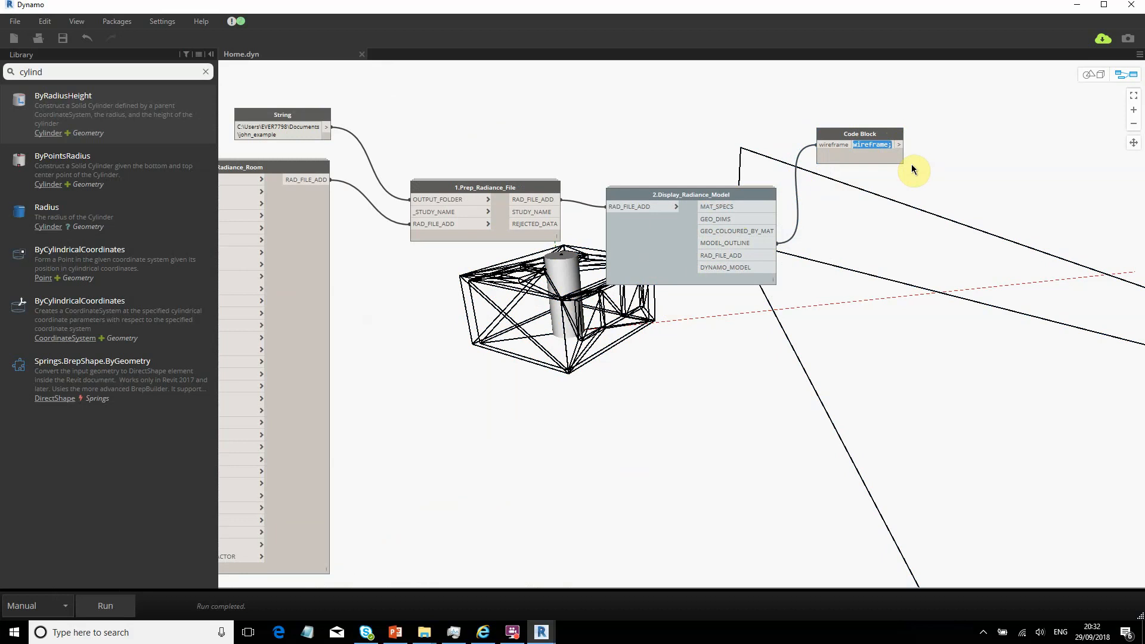
text(john_i)
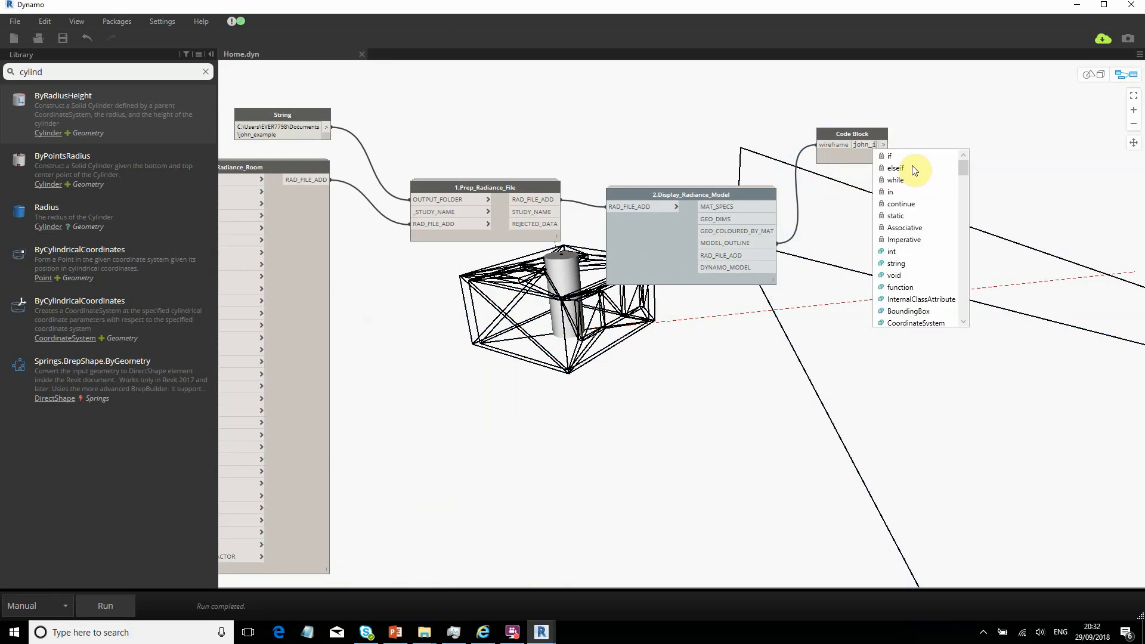
text(s_cool)
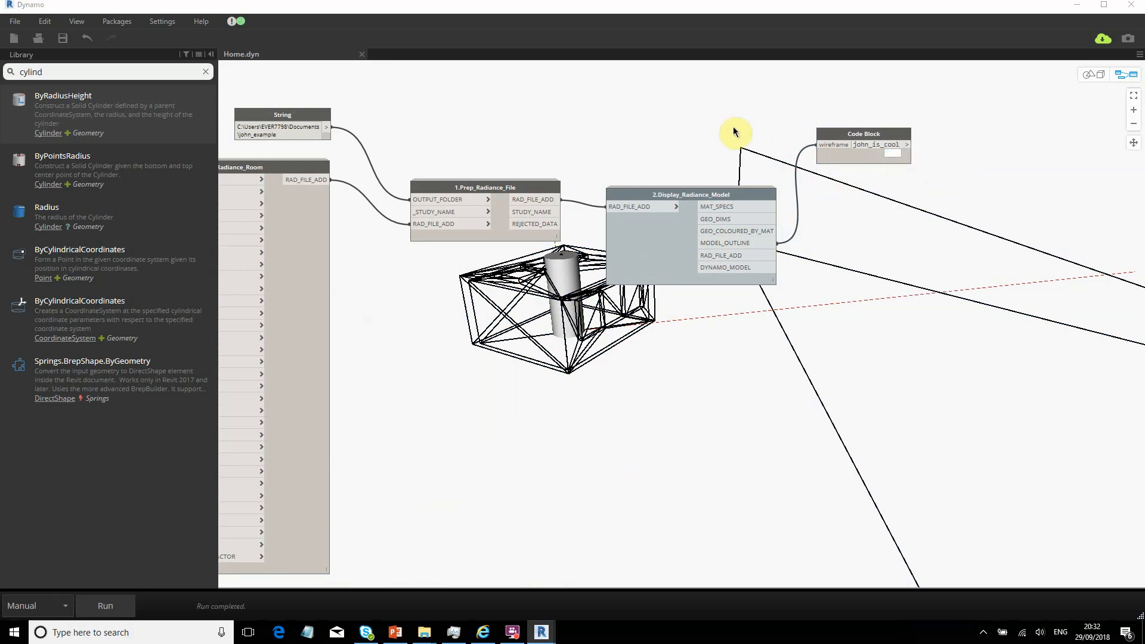
click(733, 130)
drag(757, 244, 816, 145)
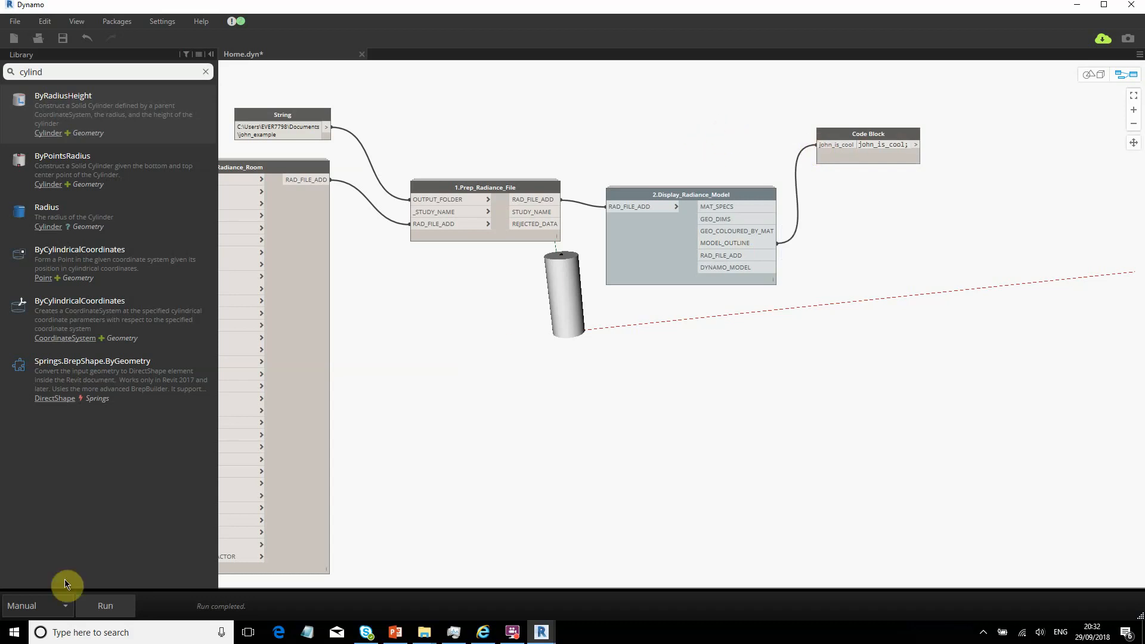
click(128, 607)
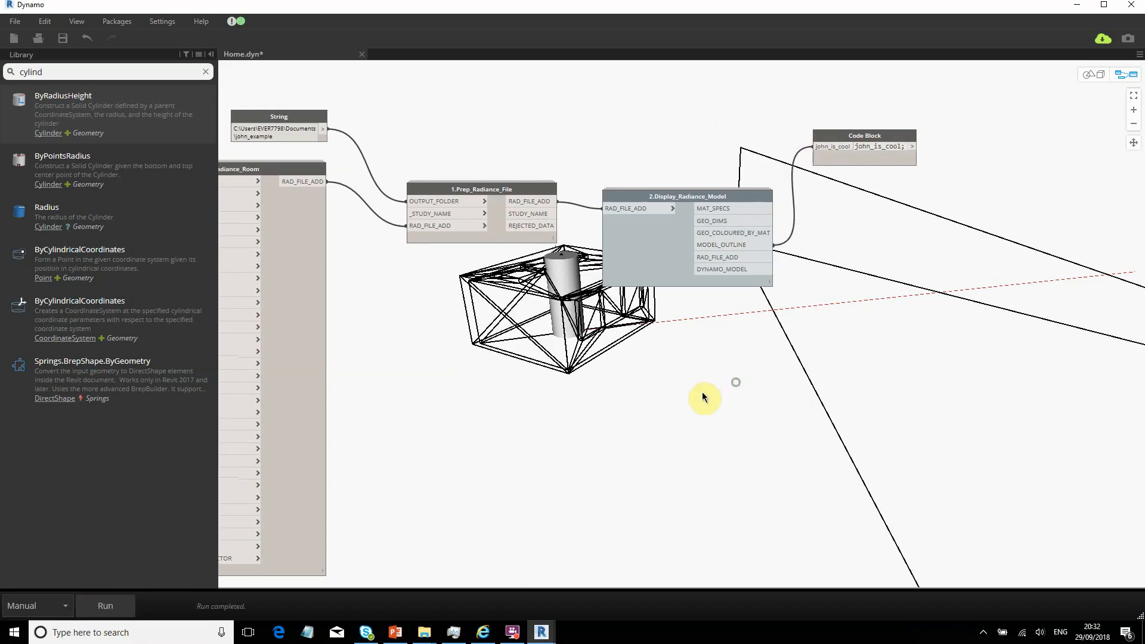
Move the Cylinder.ByPointsRadius node slightly lower on the canvas.
middle_drag(663, 421, 784, 250)
scroll(775, 191, down, 3)
middle_drag(697, 319, 688, 311)
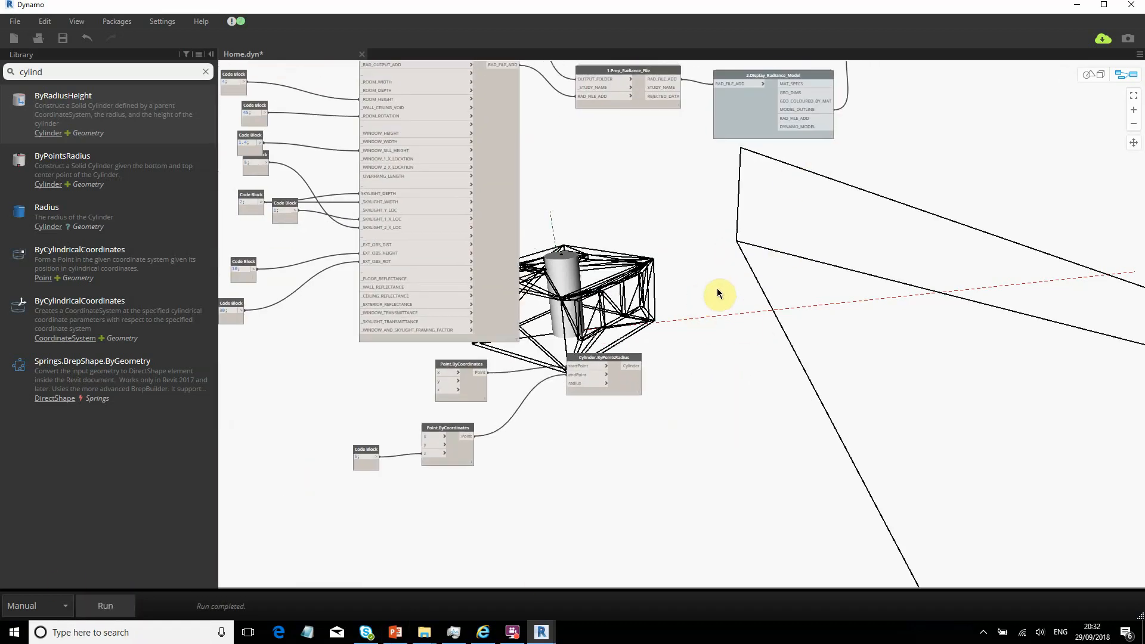
drag(631, 382, 627, 397)
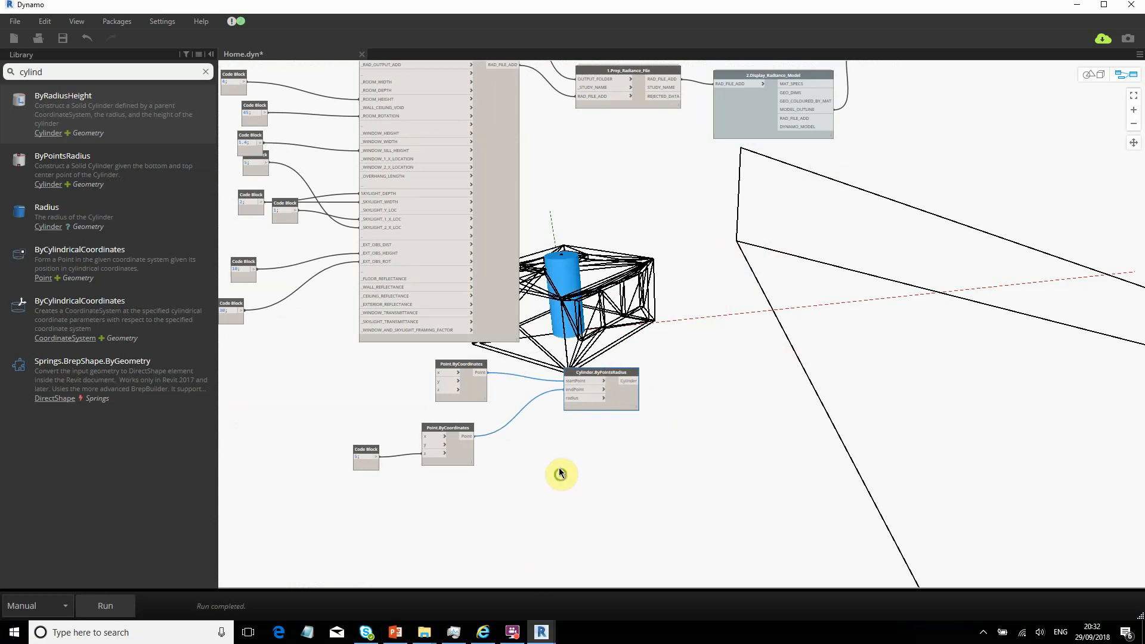
middle_drag(558, 469, 560, 459)
click(724, 422)
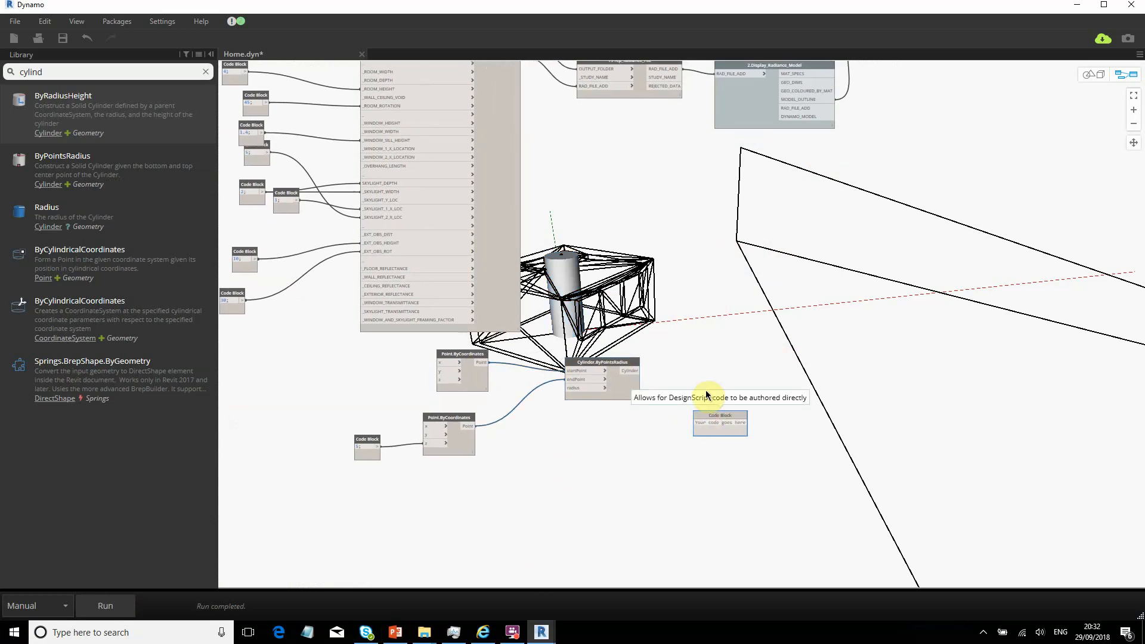
text(tr)
click(704, 393)
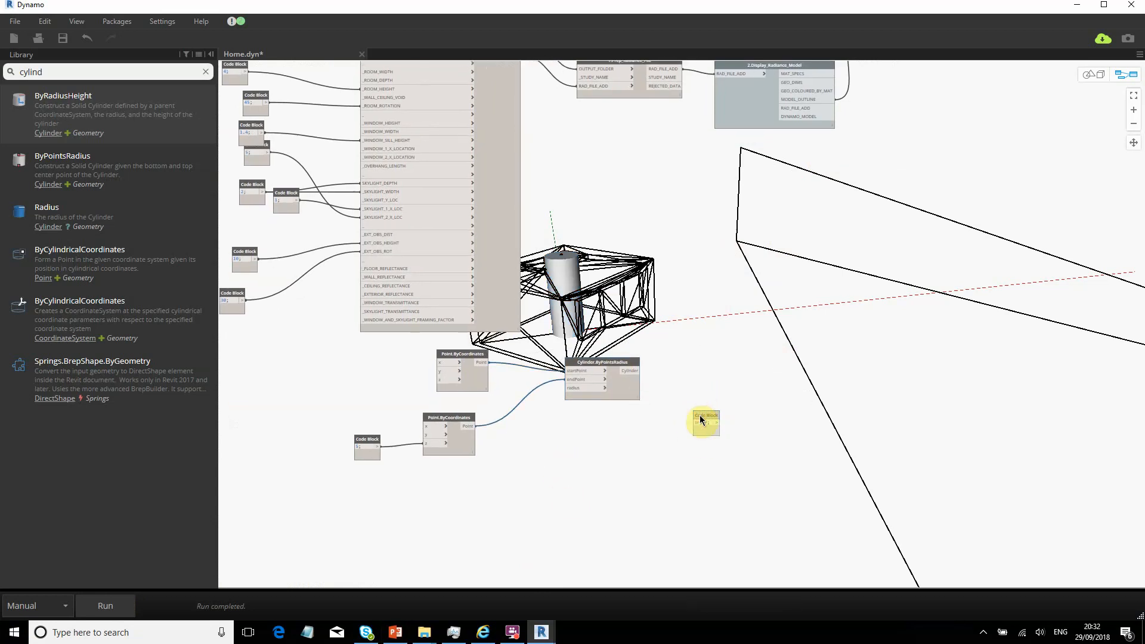
Add a code block with value 10, wire it to the upper Point.ByCoordinates node's x input, and run the graph.
middle_drag(317, 391, 387, 390)
double_click(358, 379)
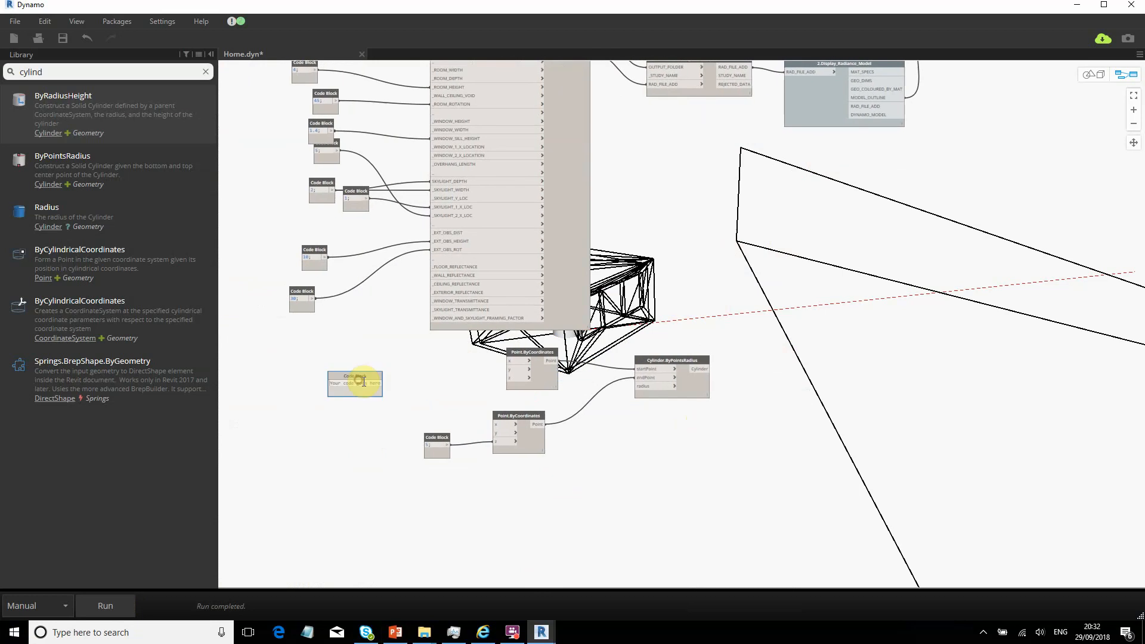
text(10;)
drag(351, 383, 433, 373)
click(433, 373)
drag(349, 383, 510, 361)
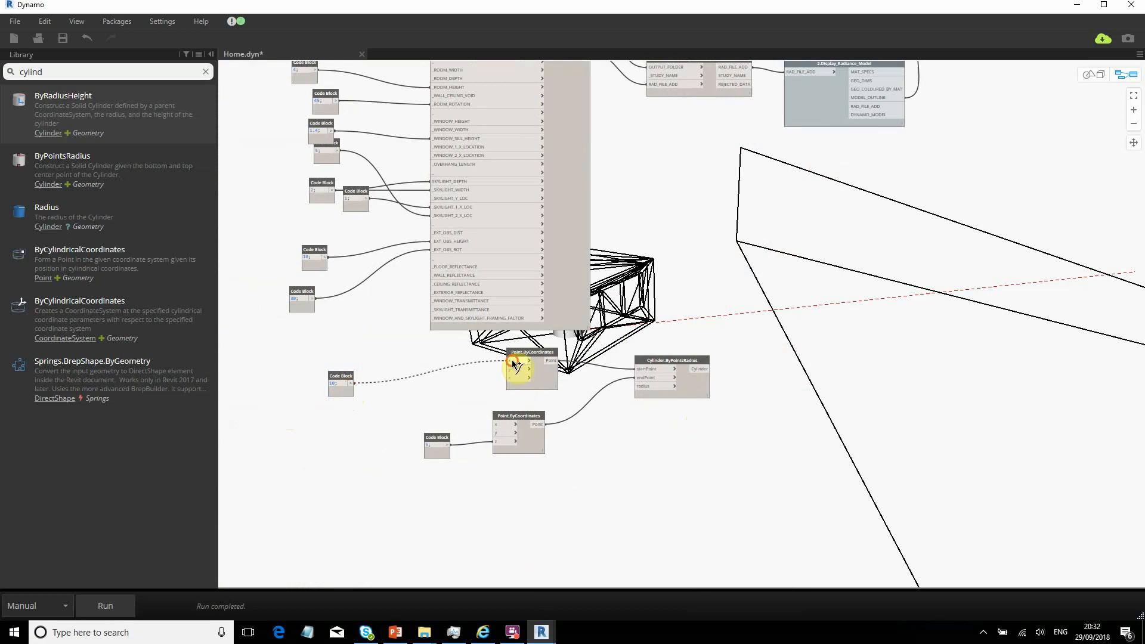
click(105, 603)
Wire the code block with value 10 to the lower Point.ByCoordinates node's x input as well and run the graph.
middle_drag(664, 426, 585, 455)
middle_drag(506, 384, 593, 370)
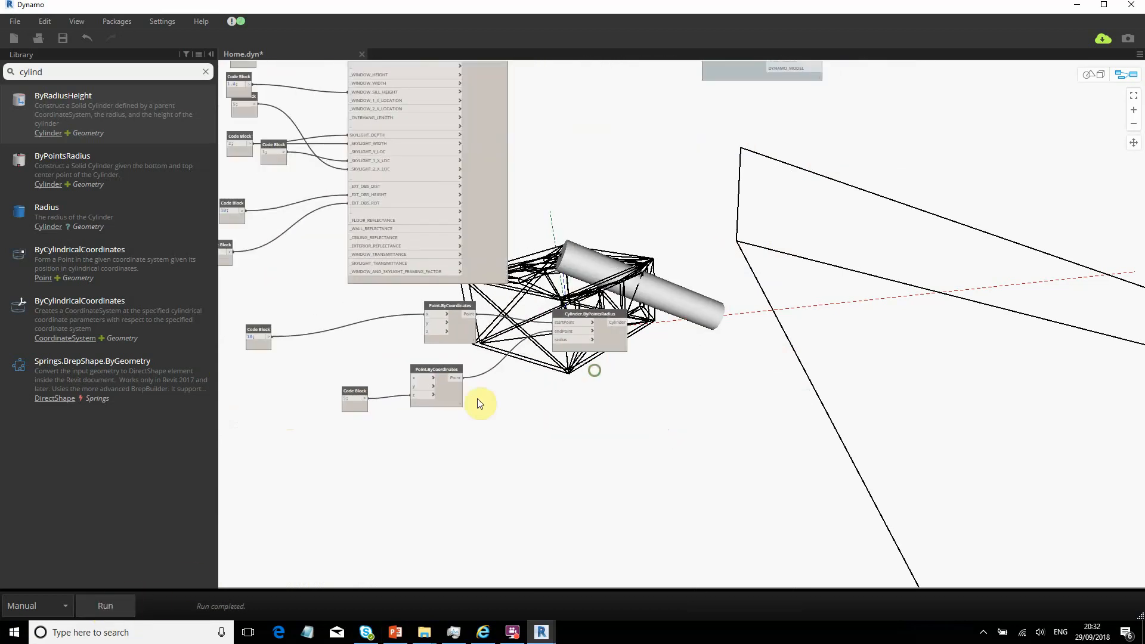
drag(280, 328, 424, 367)
click(105, 604)
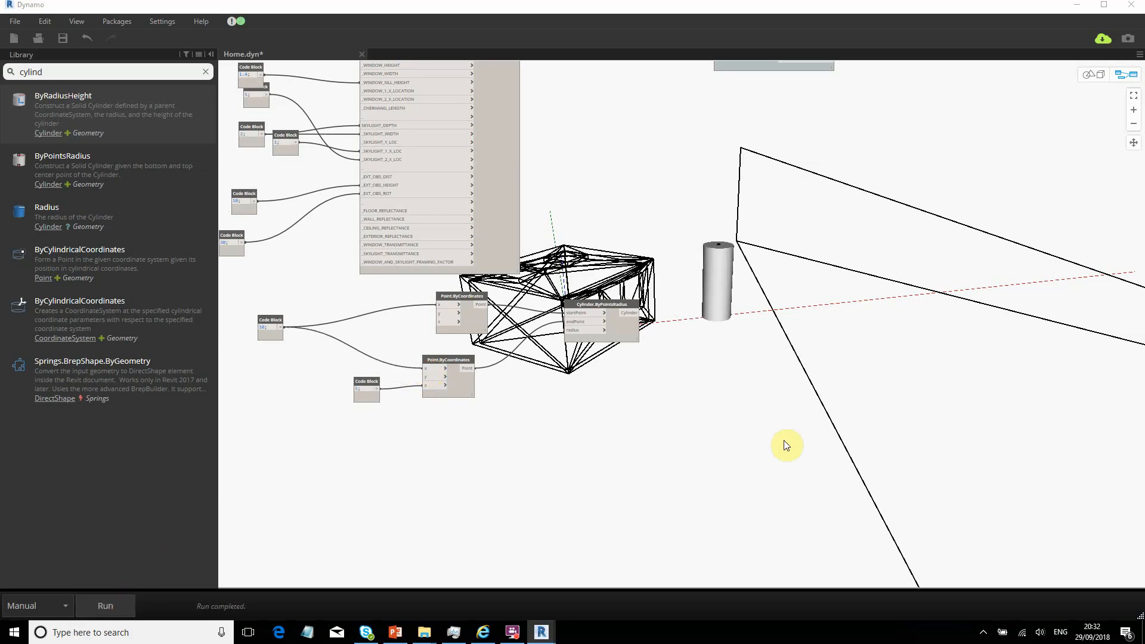
Move the Cylinder.ByPointsRadius node a little farther from the two point nodes.
middle_drag(662, 372, 646, 391)
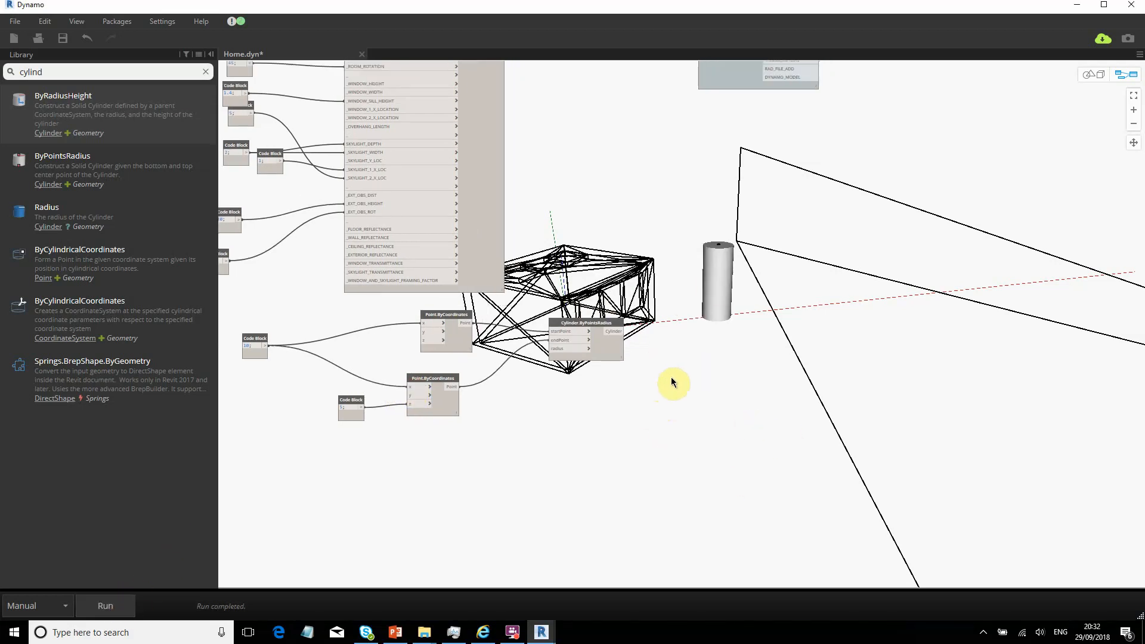
click(677, 349)
drag(655, 375, 672, 381)
key(Delete)
drag(603, 340, 634, 344)
click(604, 394)
click(592, 396)
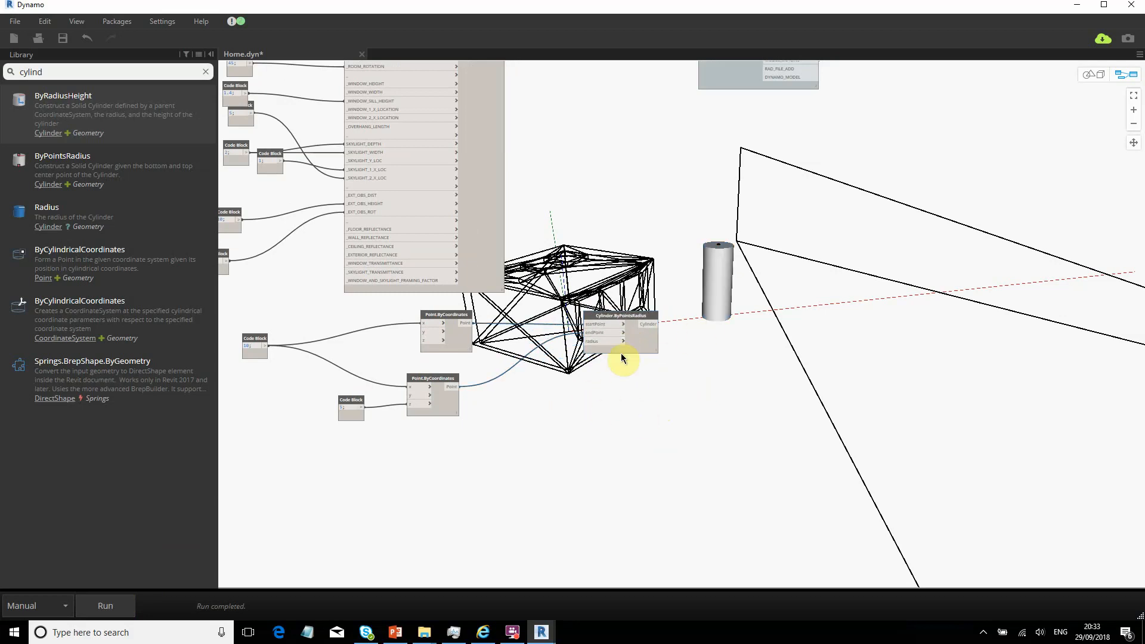
double_click(647, 383)
click(674, 383)
right_click(674, 383)
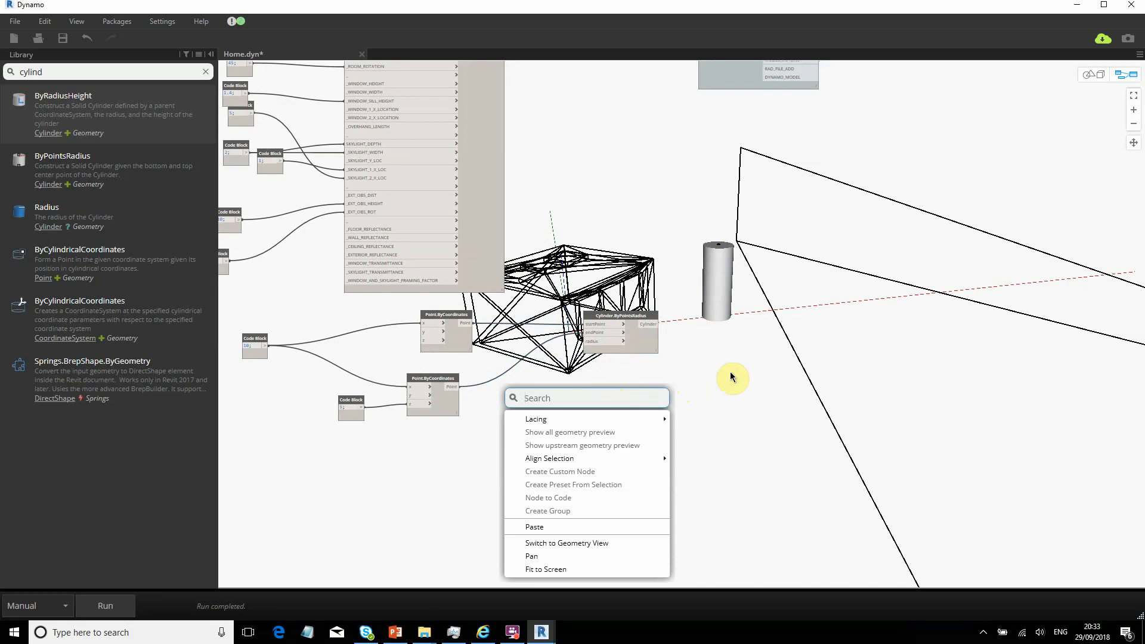
text(tra)
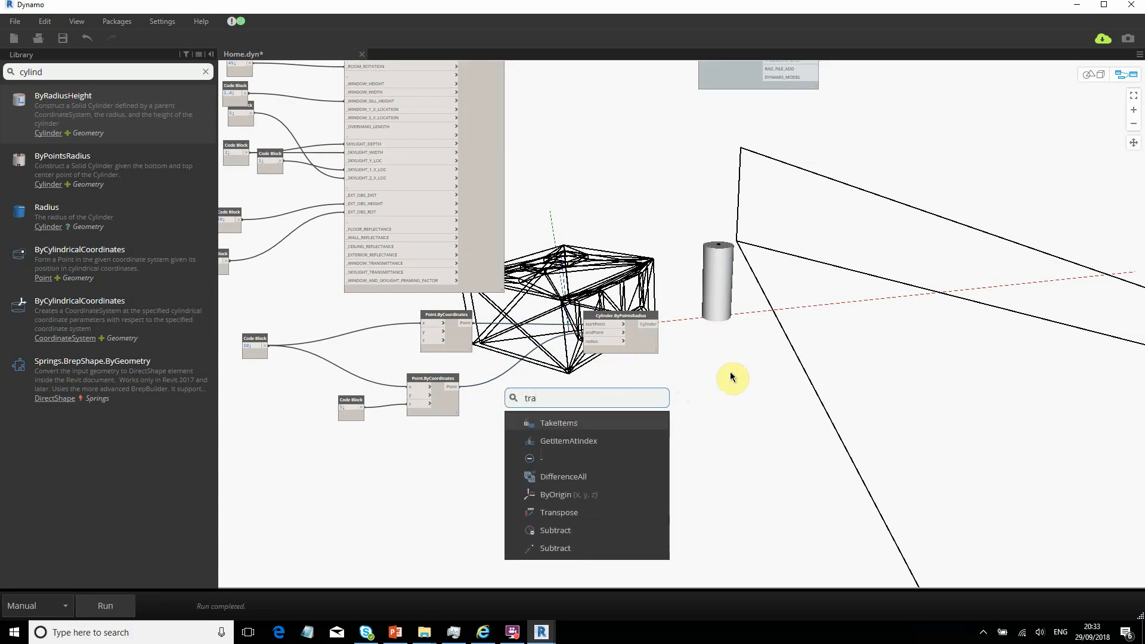
text(nlate)
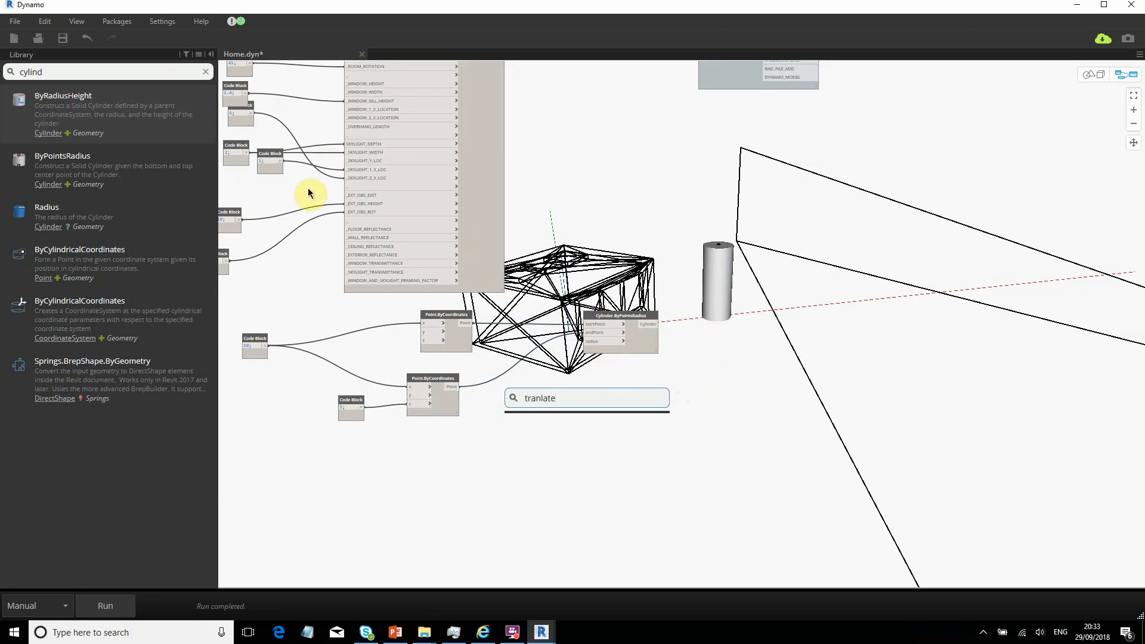
click(560, 458)
Add a Geometry.Translate node with x, y and z translation inputs and place it below and beside the Cylinder.ByPointsRadius node.
right_click(597, 396)
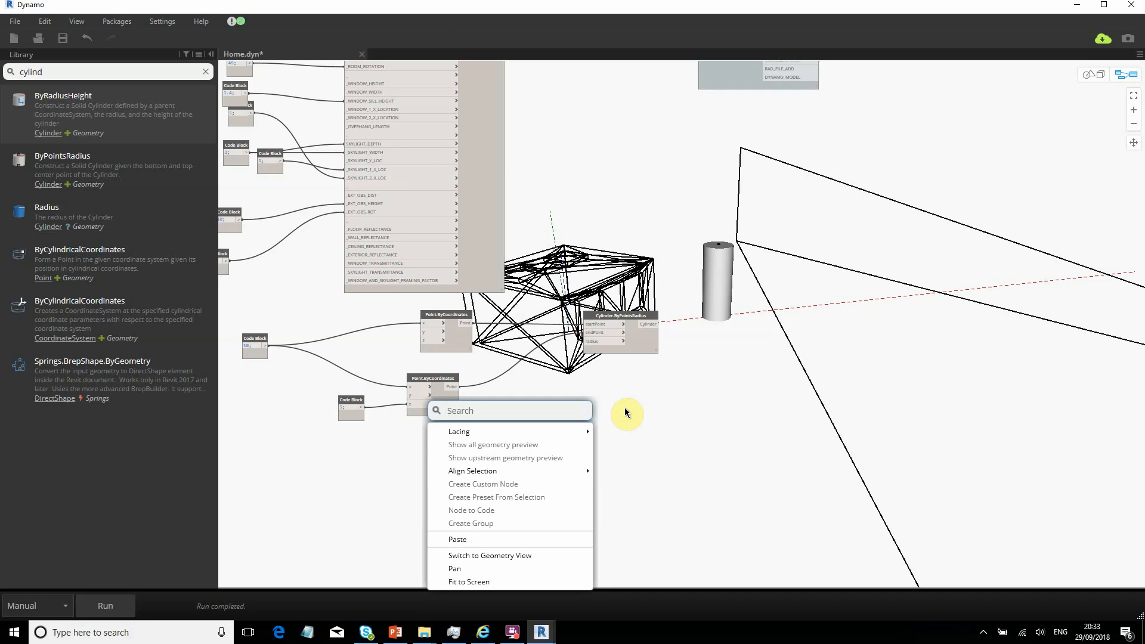
text(transla)
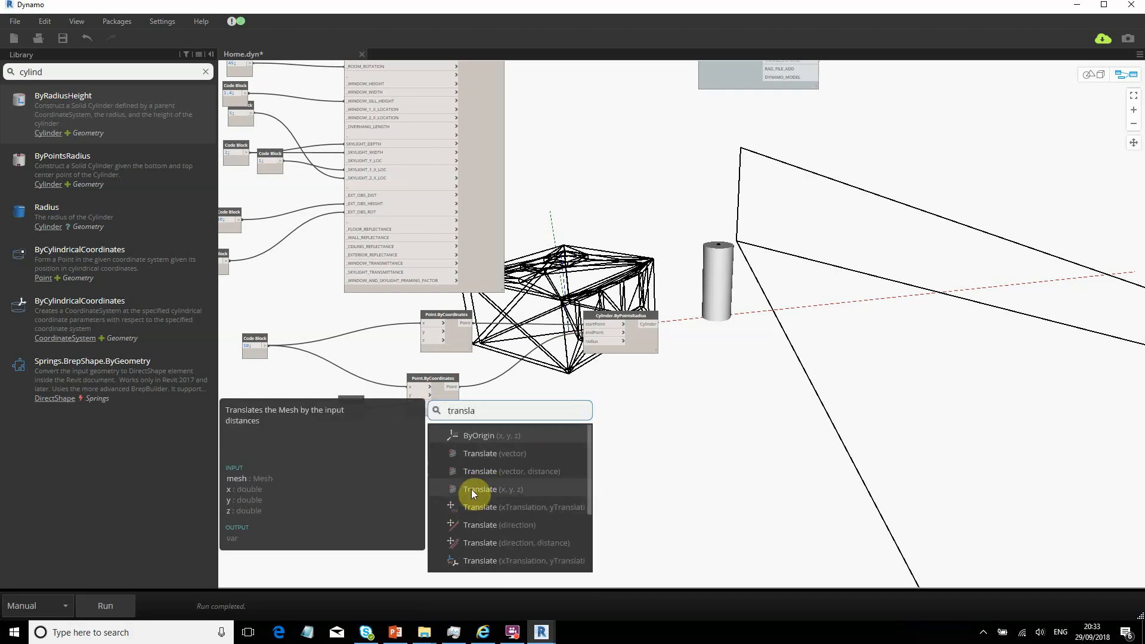
click(471, 505)
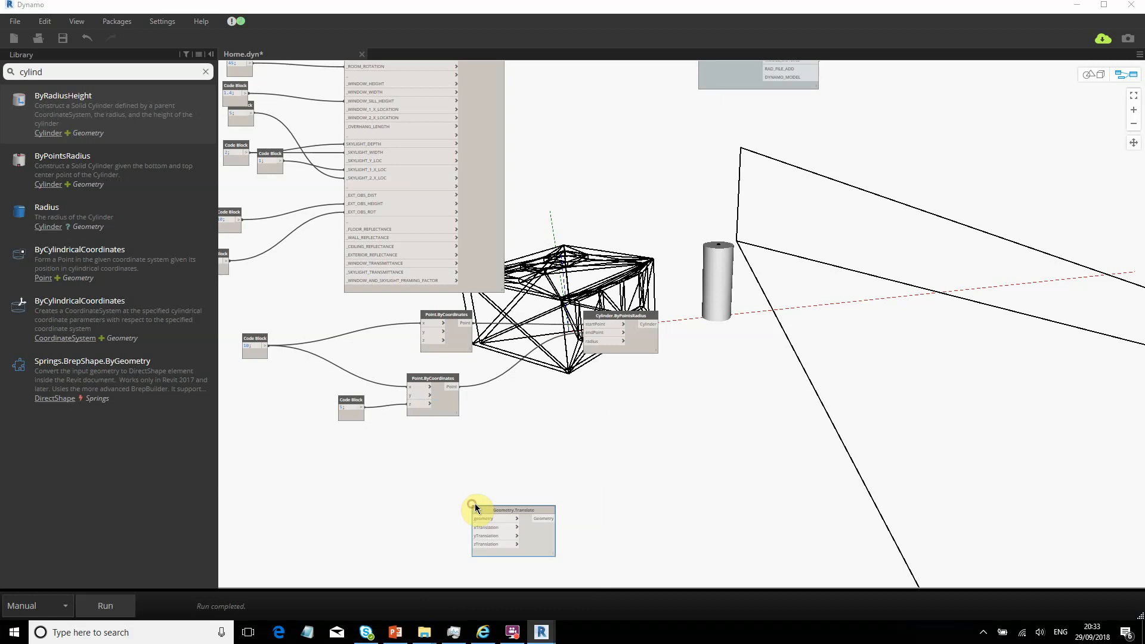
drag(494, 509, 652, 379)
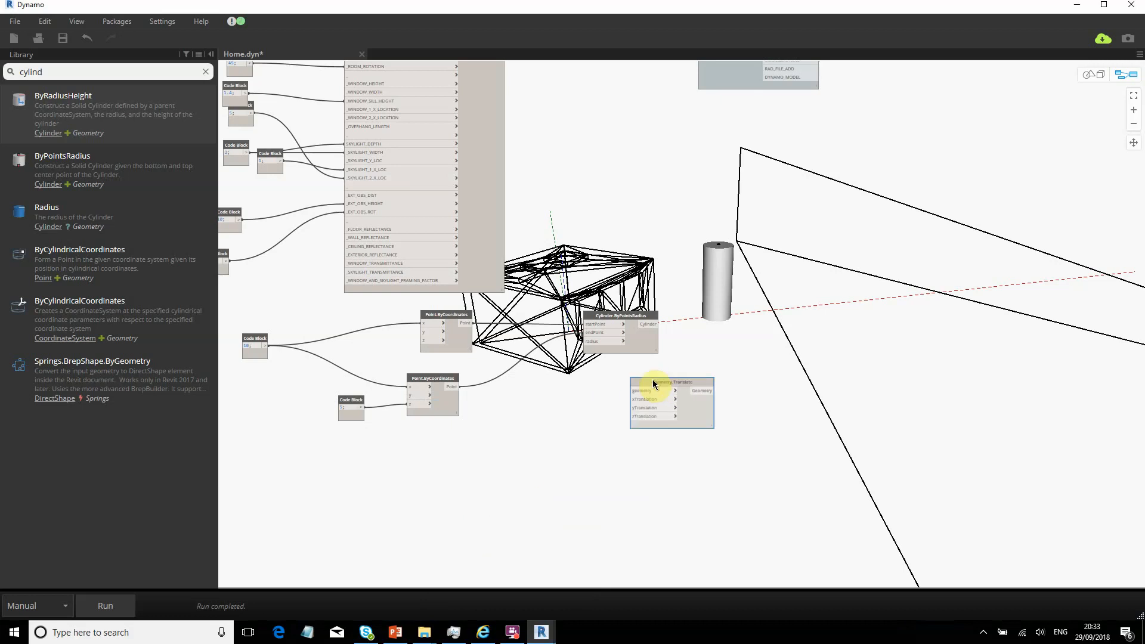
right_click(592, 412)
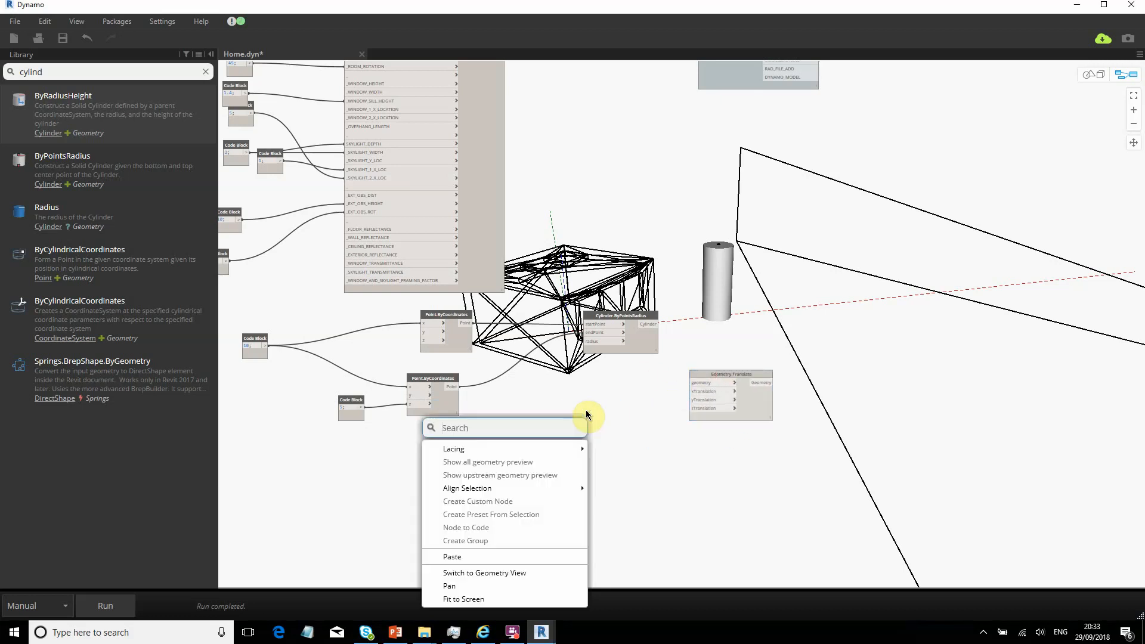
text(transla)
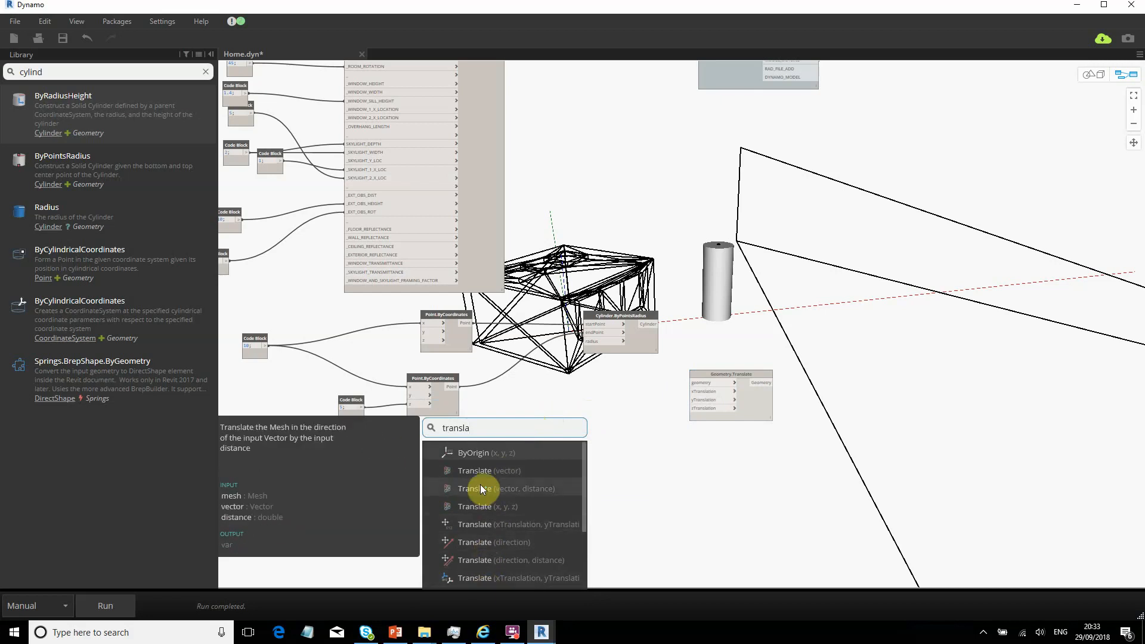
click(722, 482)
Wire the Cylinder output of Cylinder.ByPointsRadius to the geometry input of Geometry.Translate.
scroll(668, 337, up, 3)
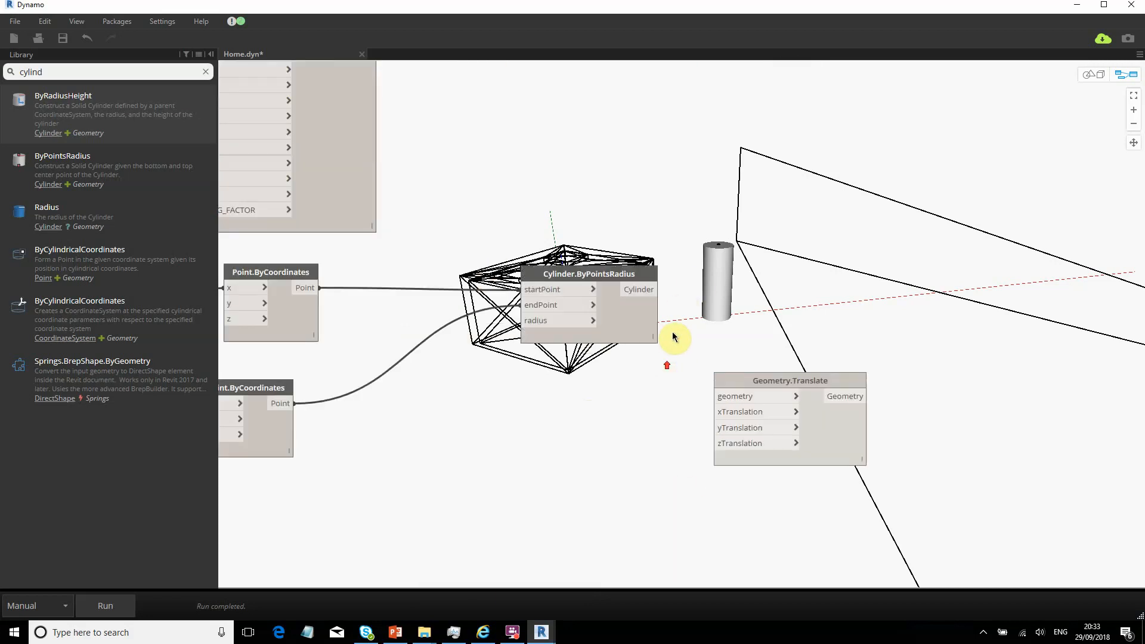
click(645, 289)
click(715, 395)
Add a code block with value -5, feed it into the yTranslation input of Geometry.Translate, and run the graph.
double_click(543, 446)
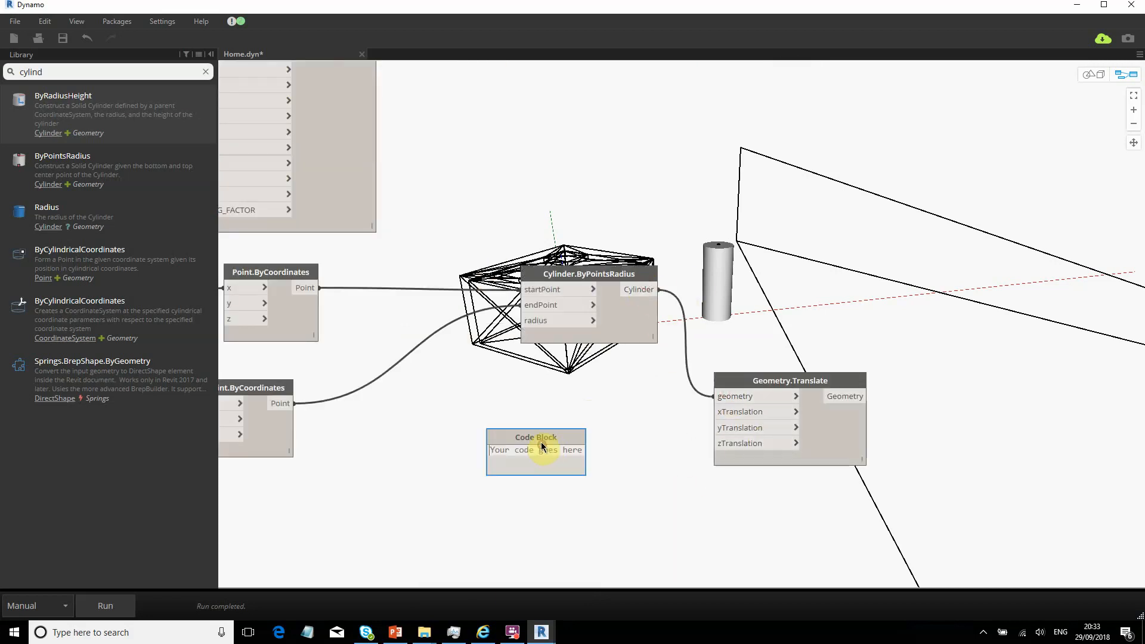
text(-5)
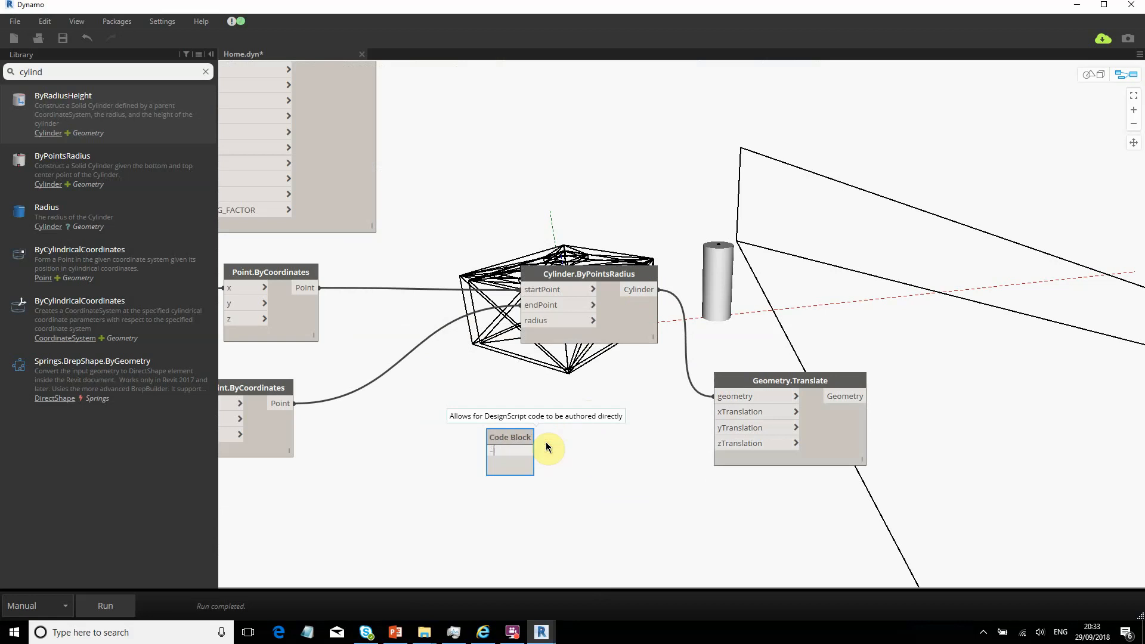
click(680, 438)
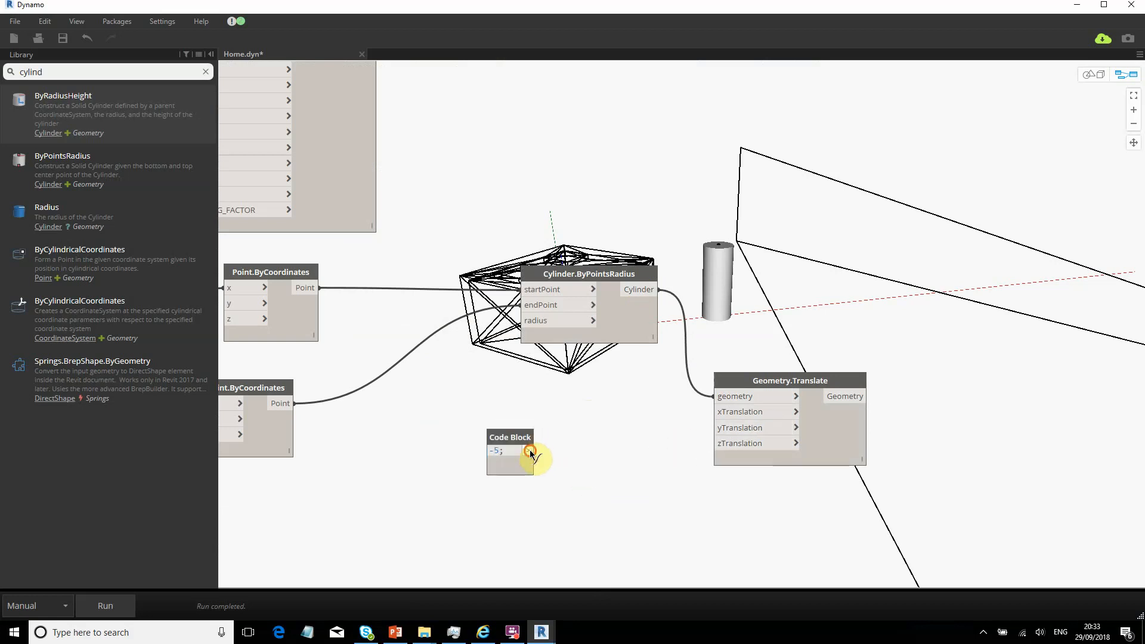
click(530, 450)
click(710, 428)
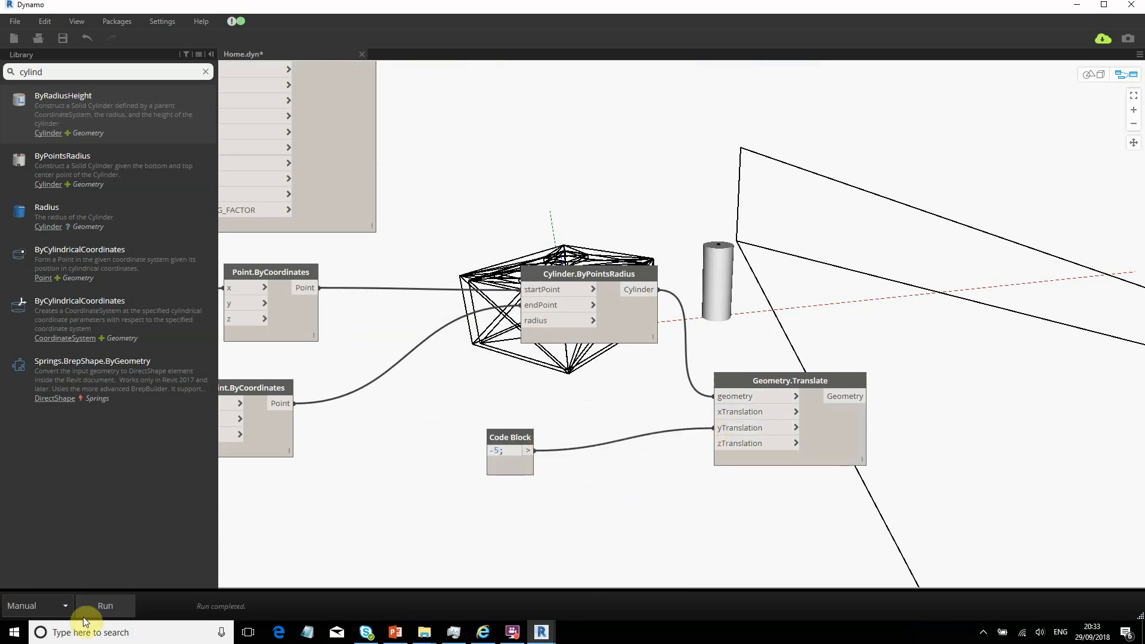
click(356, 531)
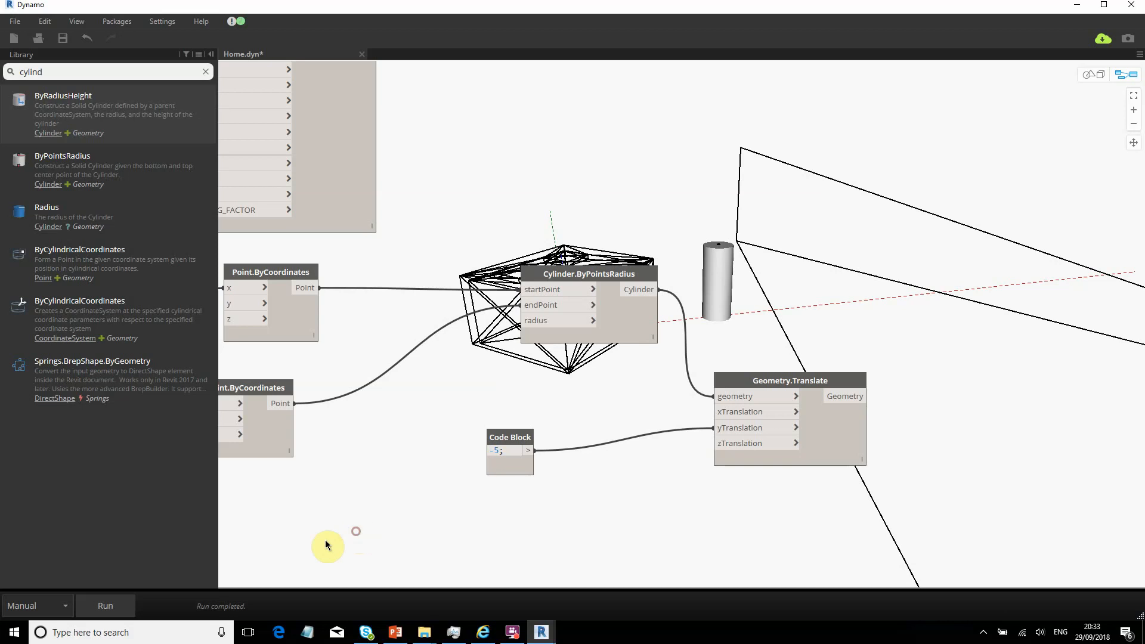
click(105, 605)
Move the Geometry.Translate node slightly closer to the Cylinder.ByPointsRadius node.
scroll(627, 441, right, 3)
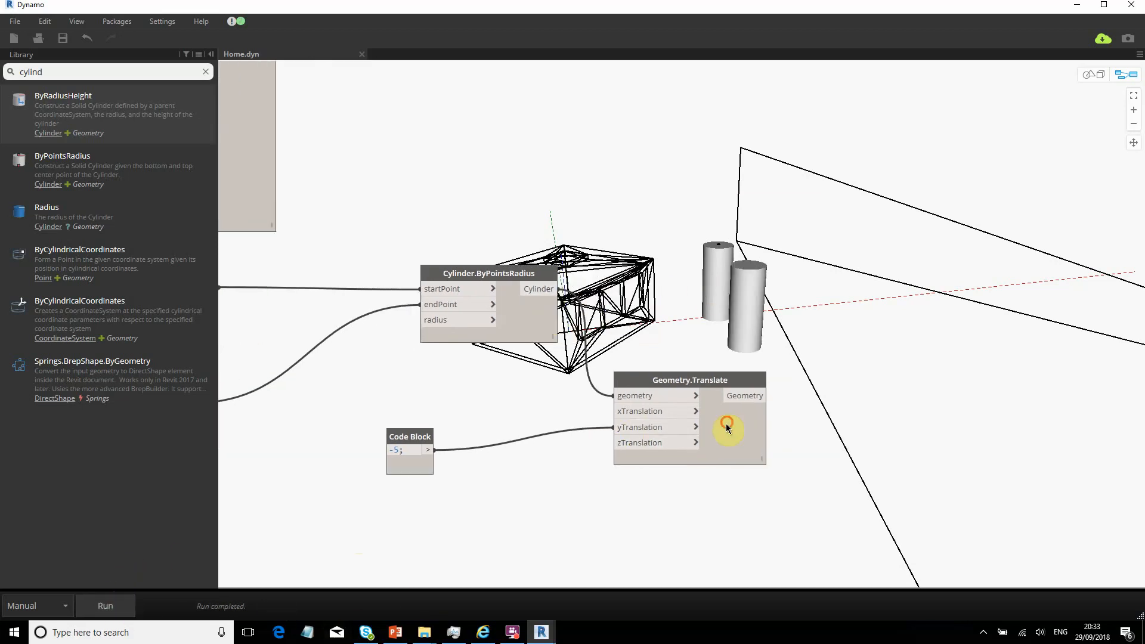
drag(727, 427, 698, 421)
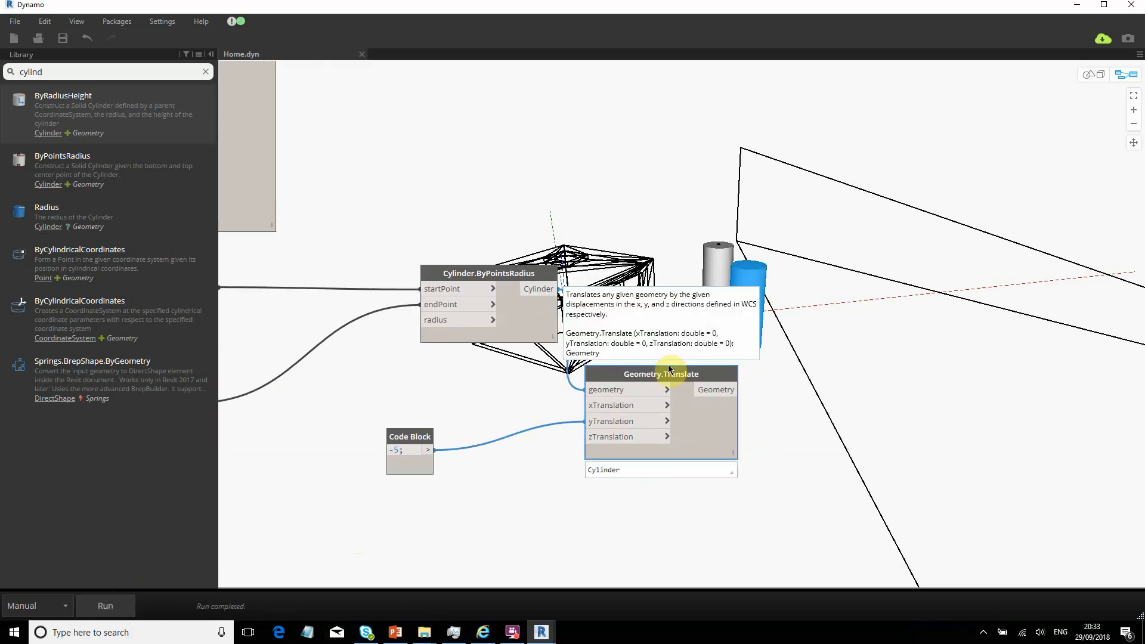
Move the 1.Prep_Radiance_File and 2.Display_Radiance_Model nodes farther from the Make_a_Simple_Radiance_Room node to free up space between them.
click(626, 199)
scroll(658, 305, up, 2)
scroll(658, 305, right, 2)
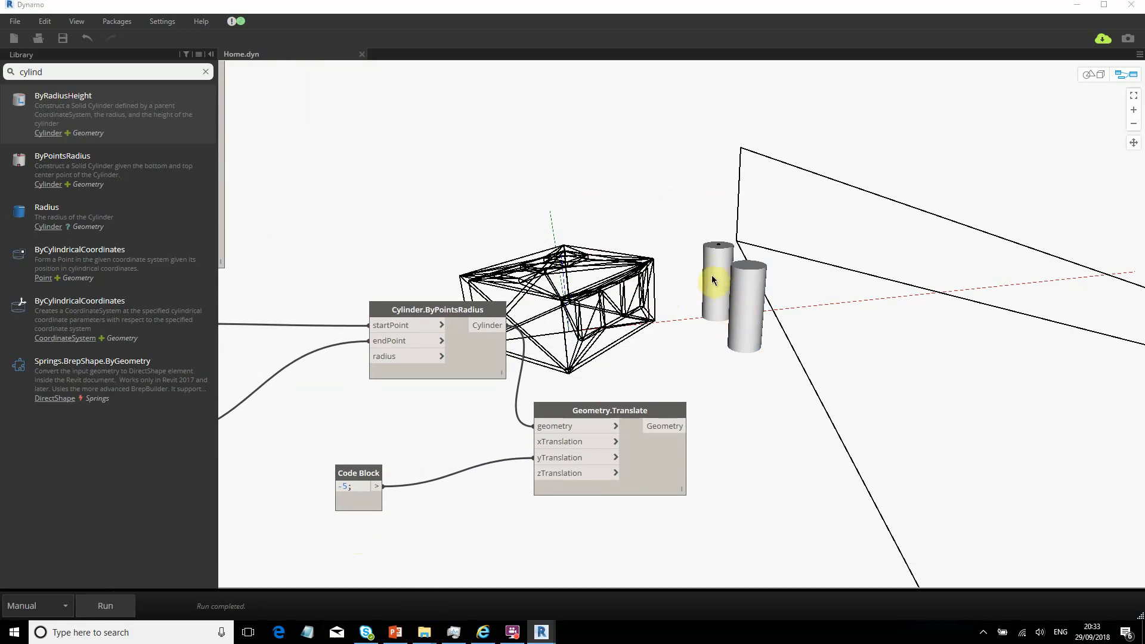
scroll(664, 232, down, 5)
scroll(658, 256, down, 3)
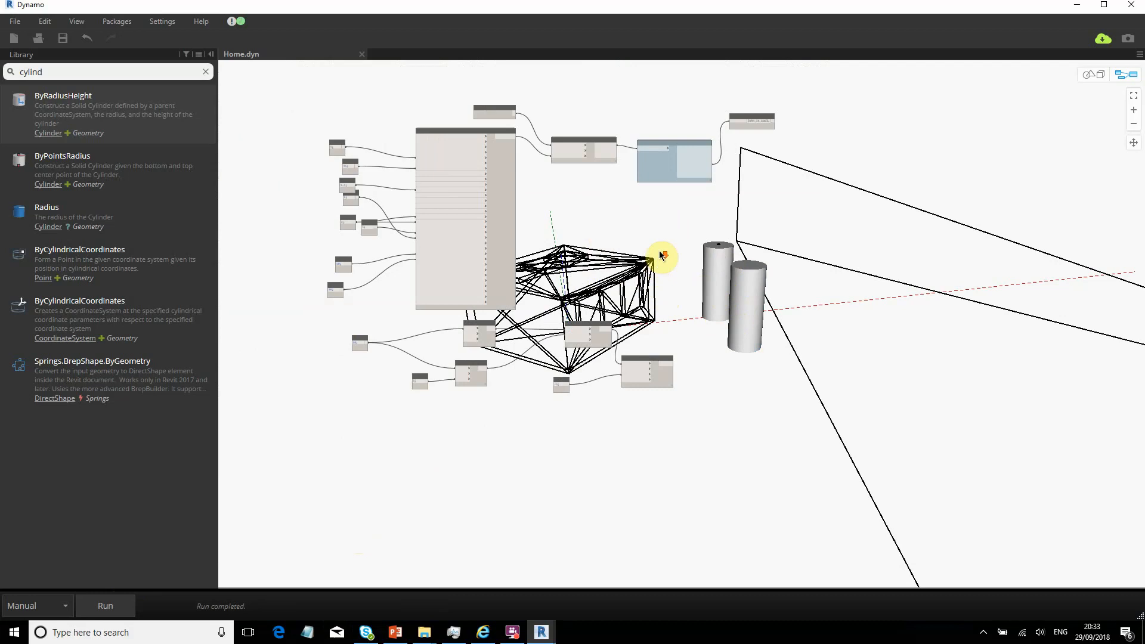
scroll(621, 280, up, 4)
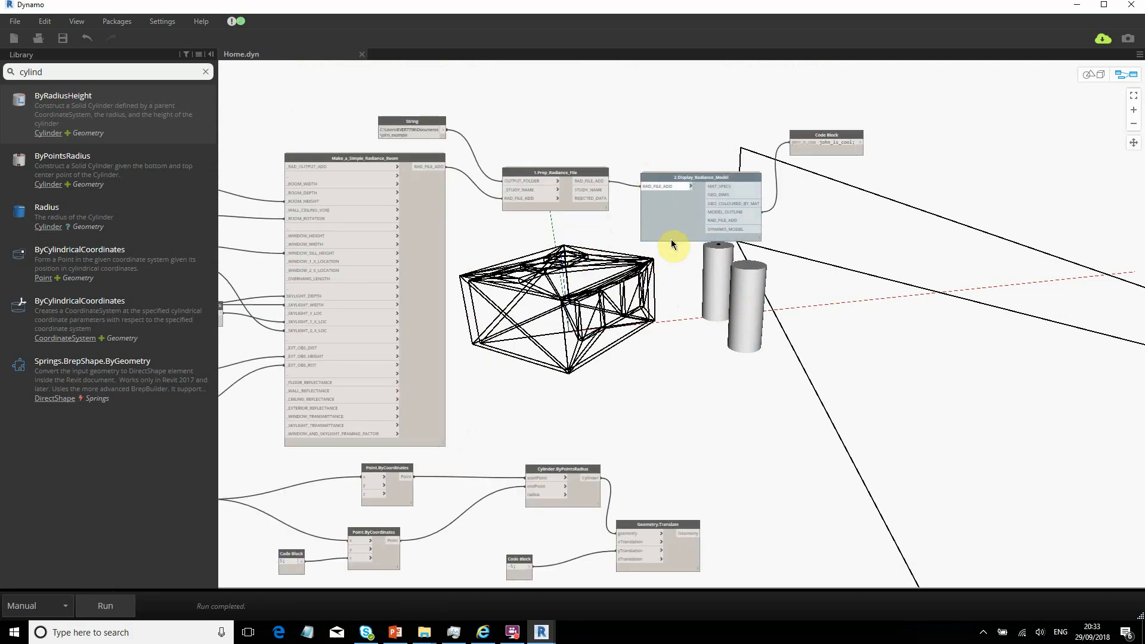
drag(670, 244, 724, 241)
drag(556, 170, 614, 163)
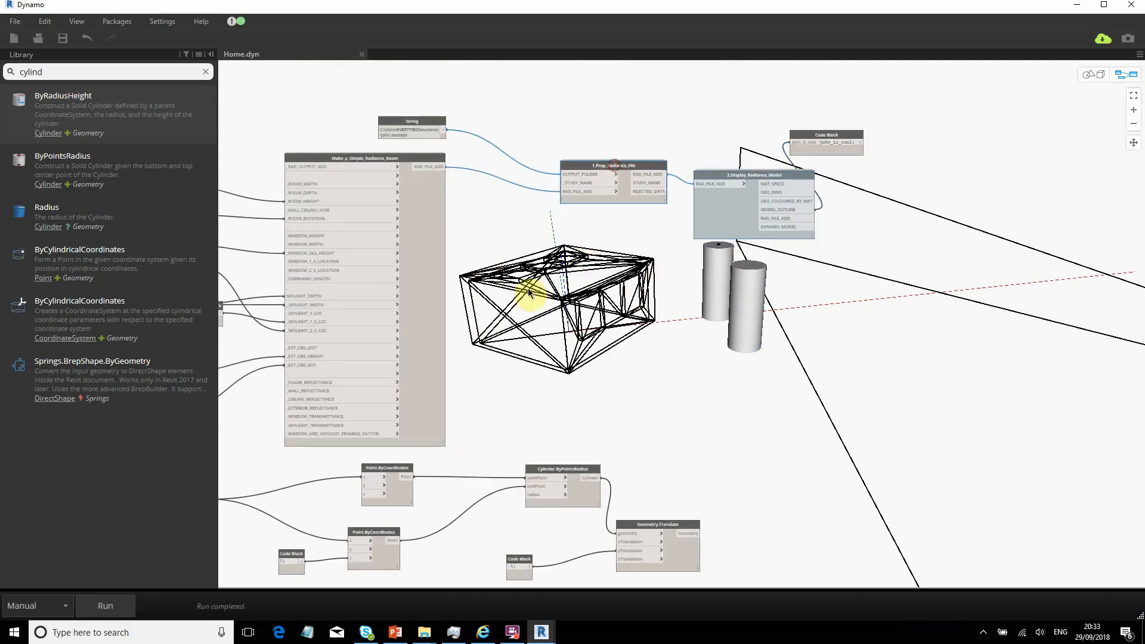
Add a List.Create node below 1.Prep_Radiance_File and reroute the room's RAD_FILE_ADD wire from that node to item0.
right_click(513, 238)
text(list)
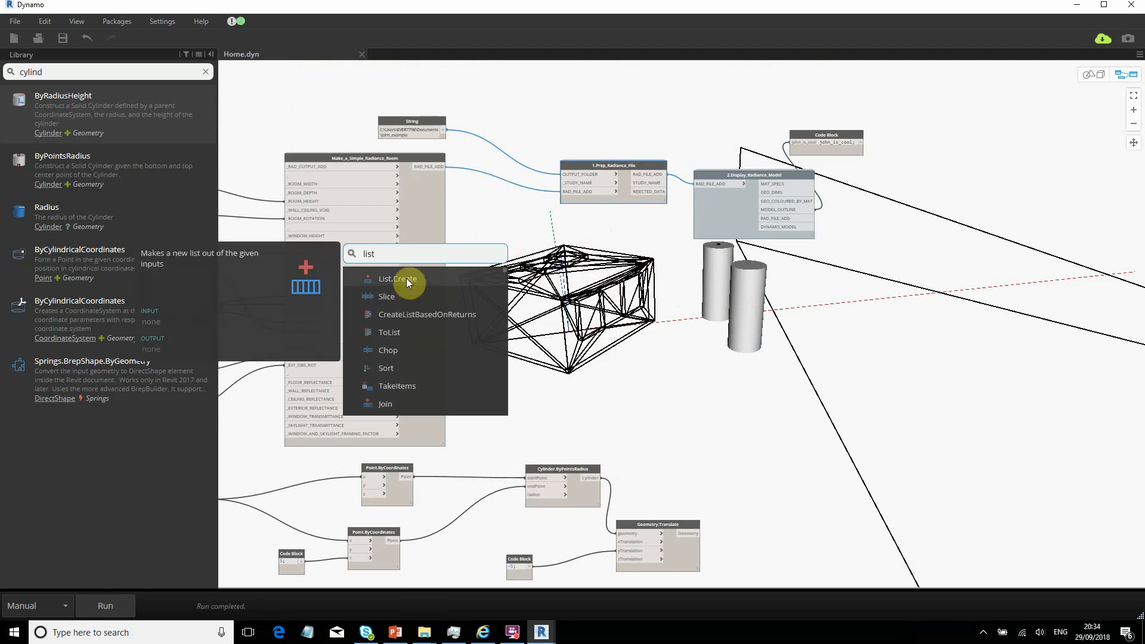
click(406, 278)
drag(416, 279, 608, 285)
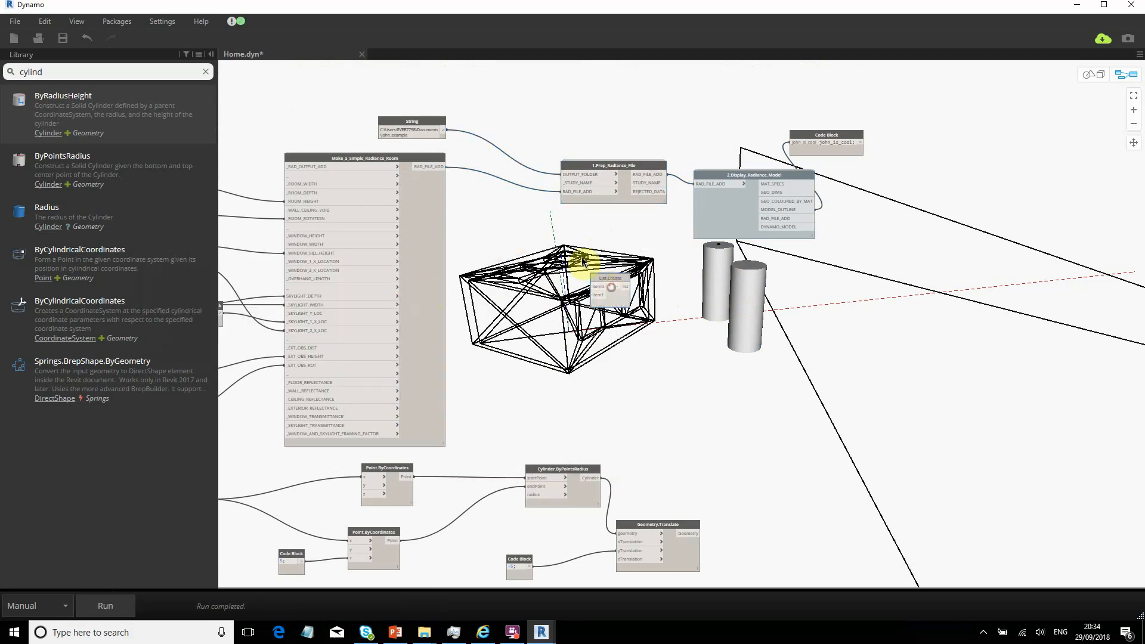
drag(562, 193, 593, 288)
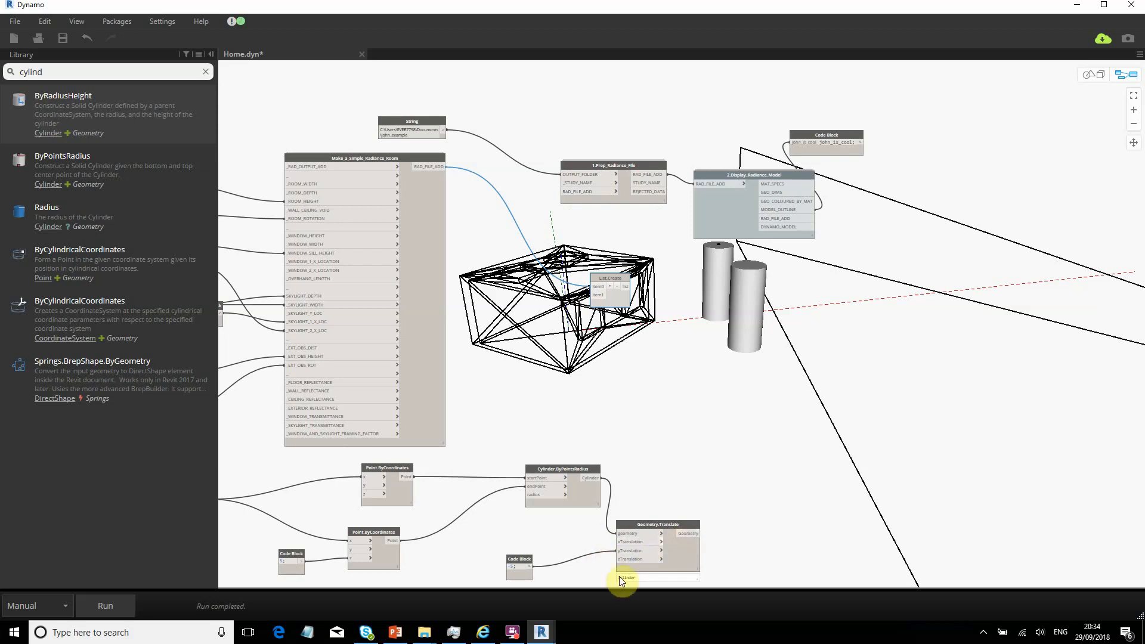
Clear the node library search and expand the Radiance Extras category of CBDM Tools.
middle_drag(553, 544, 527, 504)
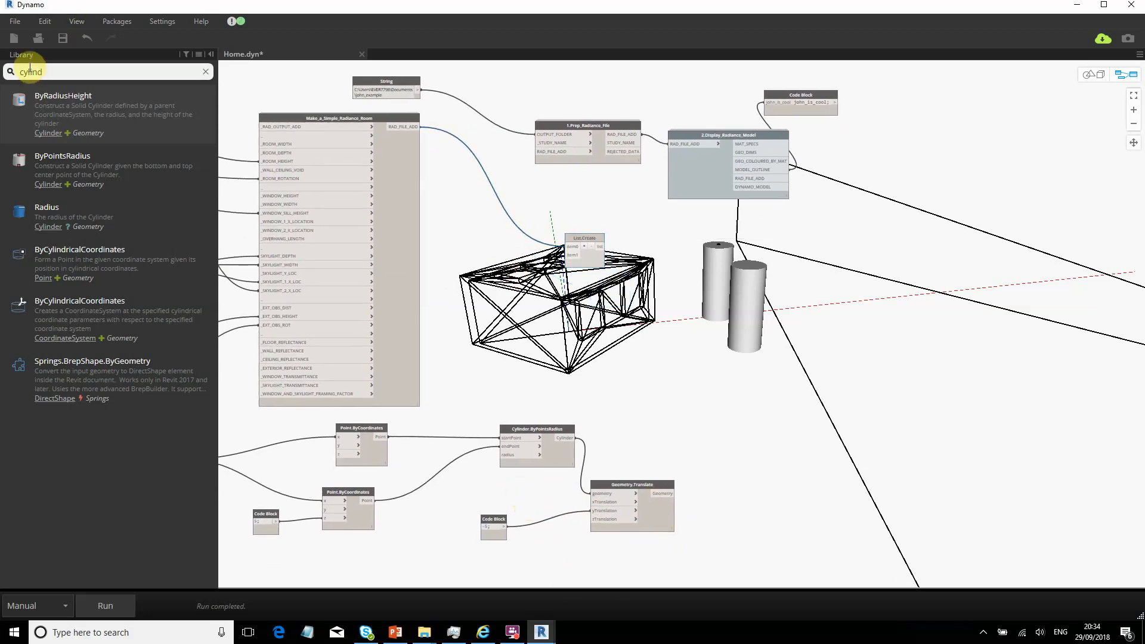
double_click(51, 70)
key(BackSpace)
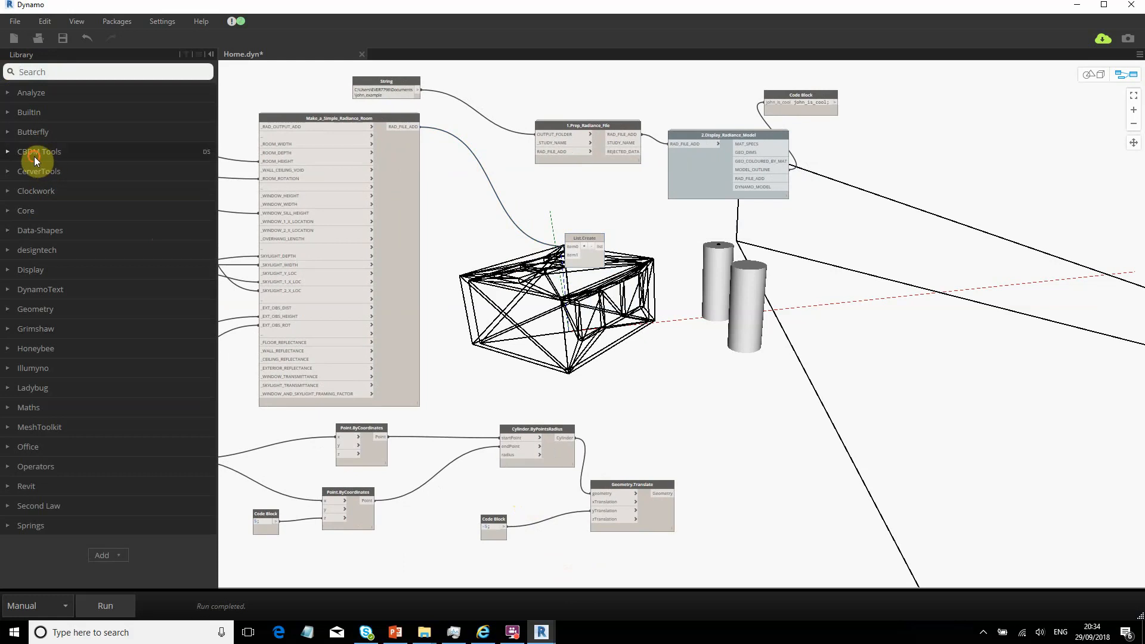
click(35, 152)
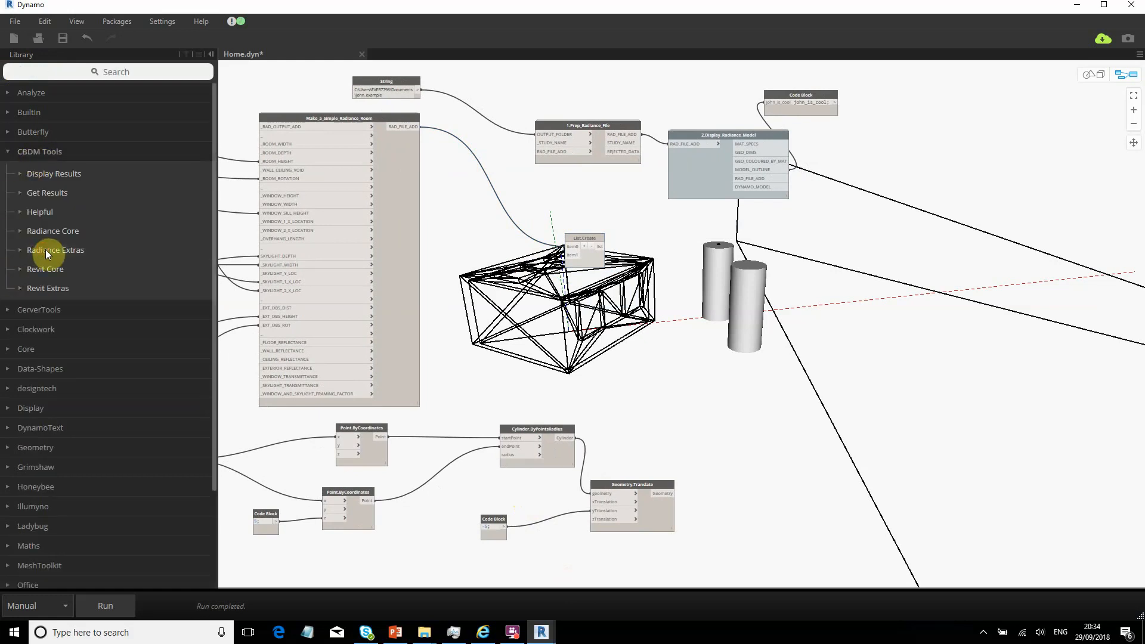
click(75, 251)
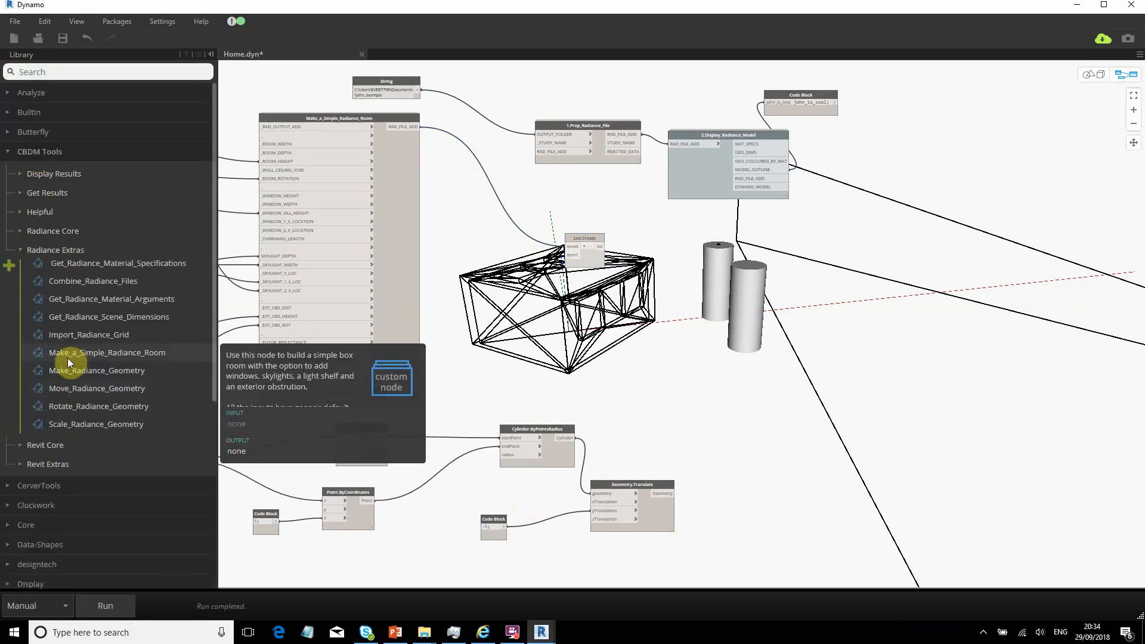
click(66, 389)
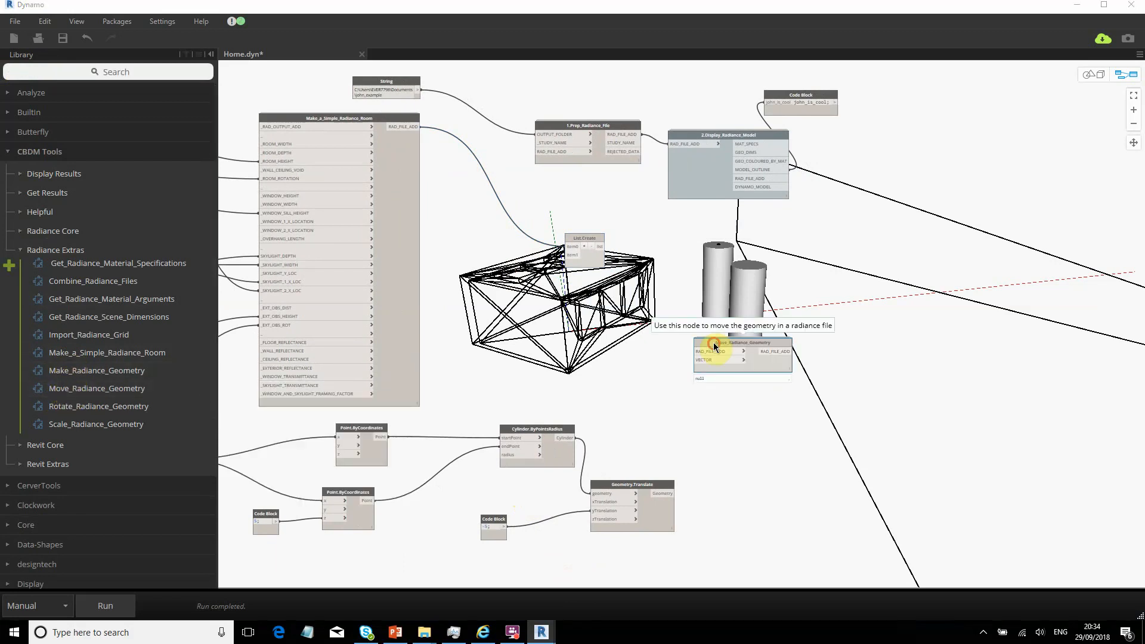
drag(714, 343, 722, 393)
key(Delete)
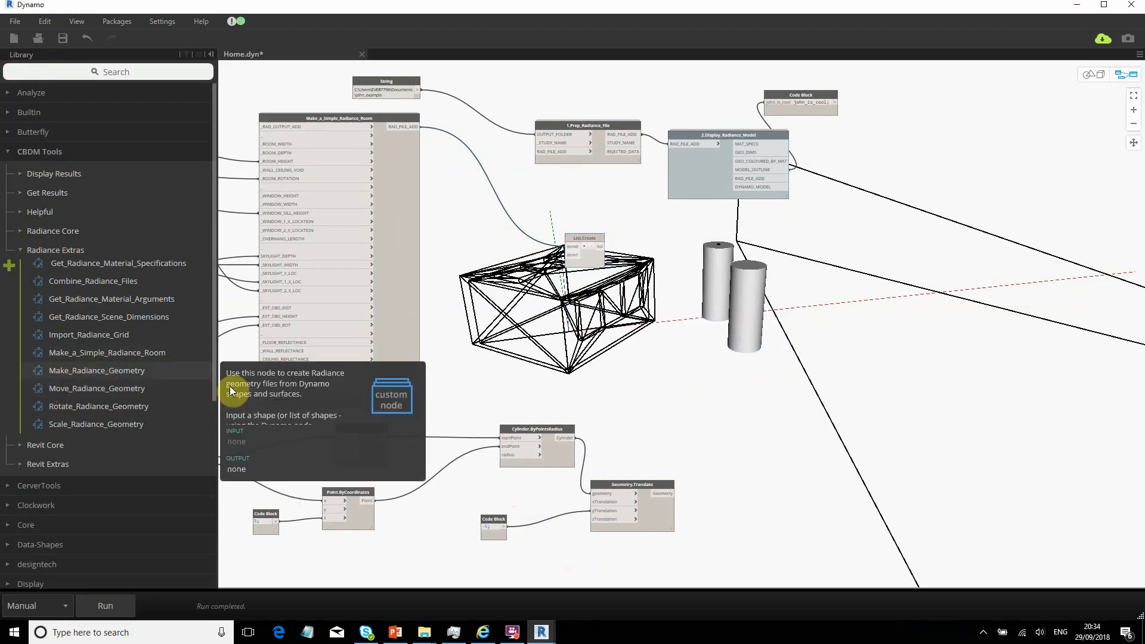
Add a Make_Radiance_Geometry node and place it beside the Geometry.Translate node.
click(85, 373)
scroll(758, 506, up, 3)
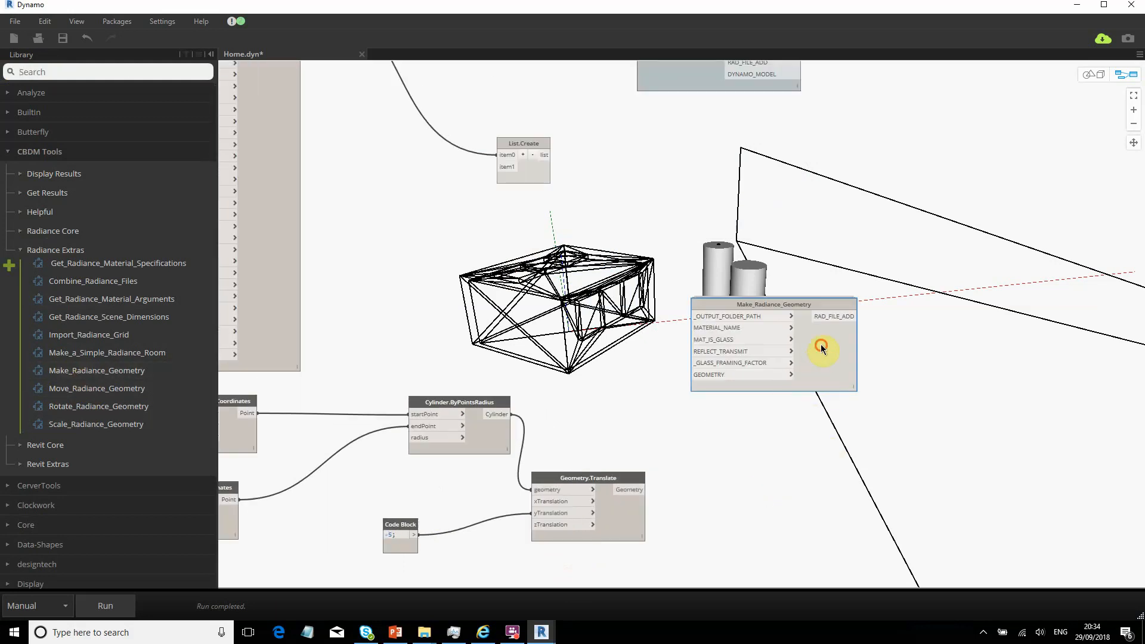
drag(820, 345, 841, 416)
middle_drag(625, 512, 571, 456)
drag(539, 416, 542, 400)
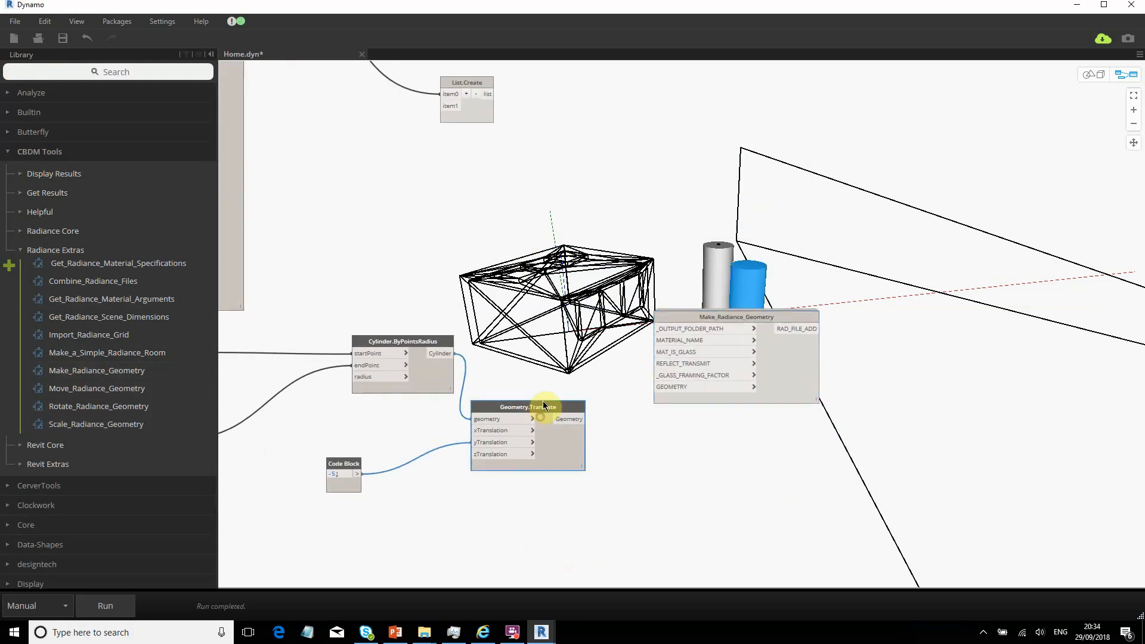
Move List.Create near the cylinder nodes, then wire the original Cylinder to item0 and the translated Geometry to item1.
drag(463, 107, 588, 331)
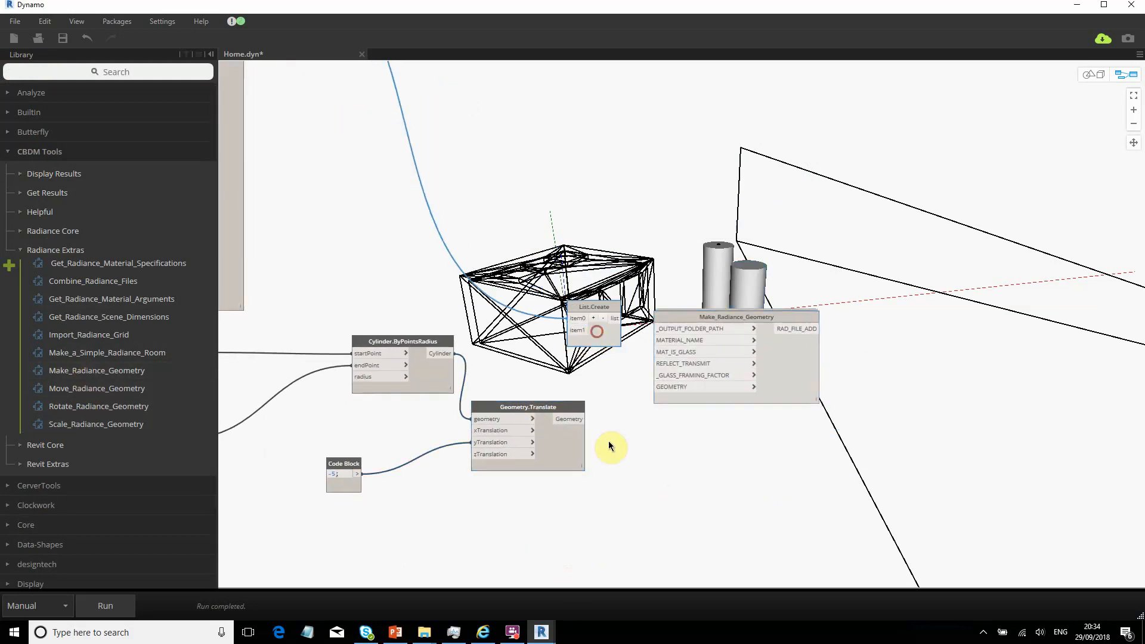
drag(587, 418, 570, 330)
drag(444, 357, 567, 318)
middle_drag(623, 381, 597, 389)
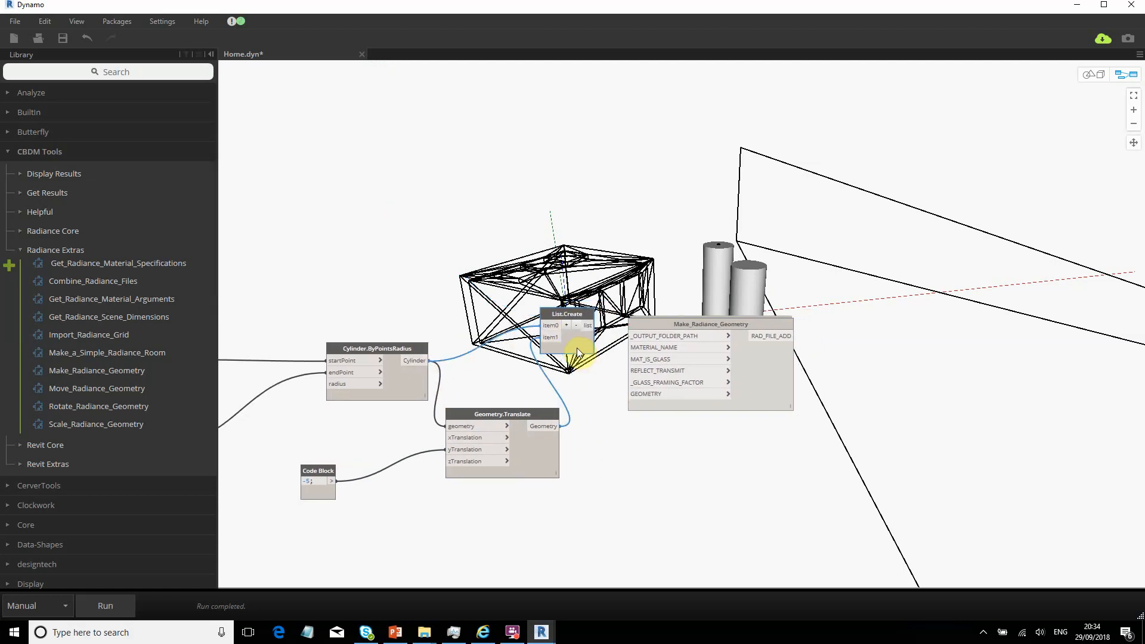
click(382, 388)
click(540, 455)
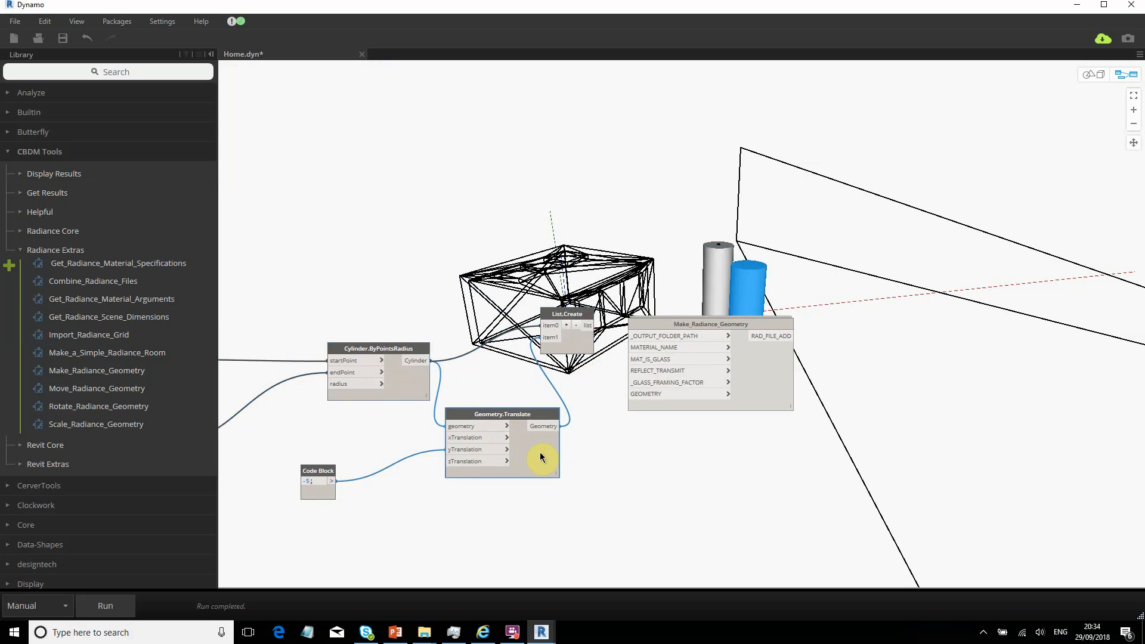
click(486, 288)
Move Make_Radiance_Geometry slightly away from List.Create and wire the list output to its GEOMETRY input.
drag(682, 328, 714, 317)
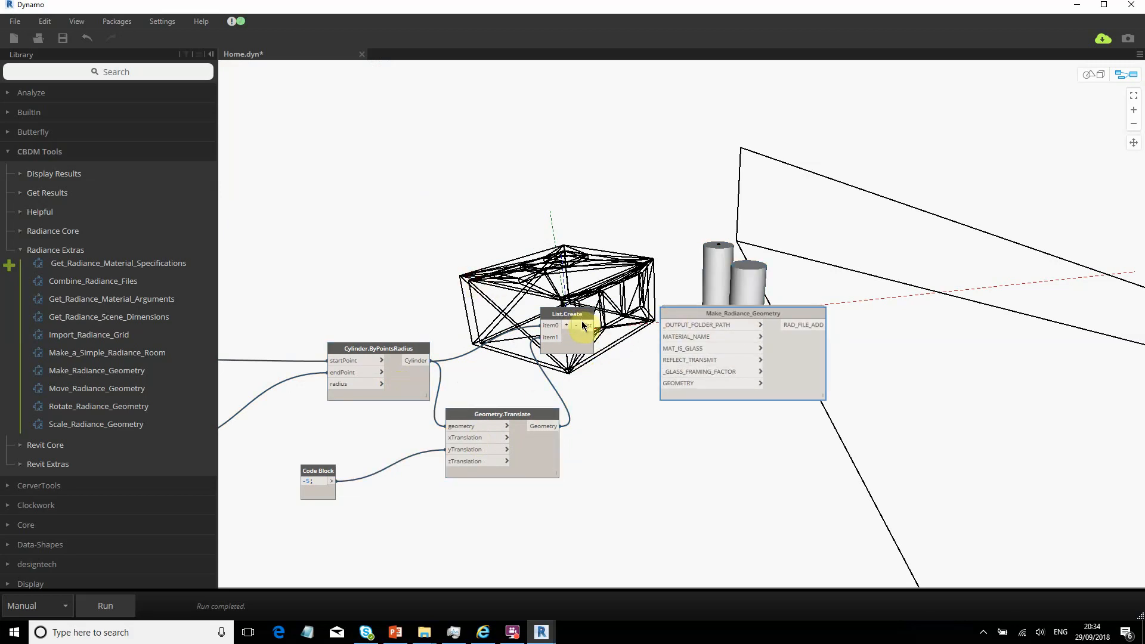
drag(583, 325, 629, 349)
scroll(643, 358, up, 2)
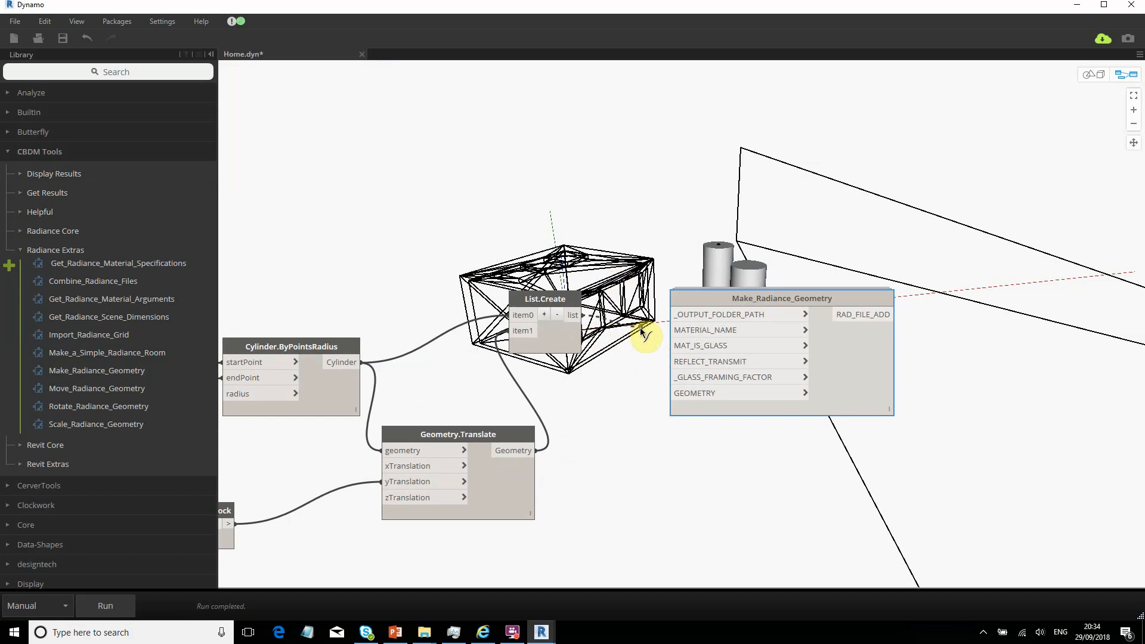
click(674, 396)
scroll(676, 314, up, 3)
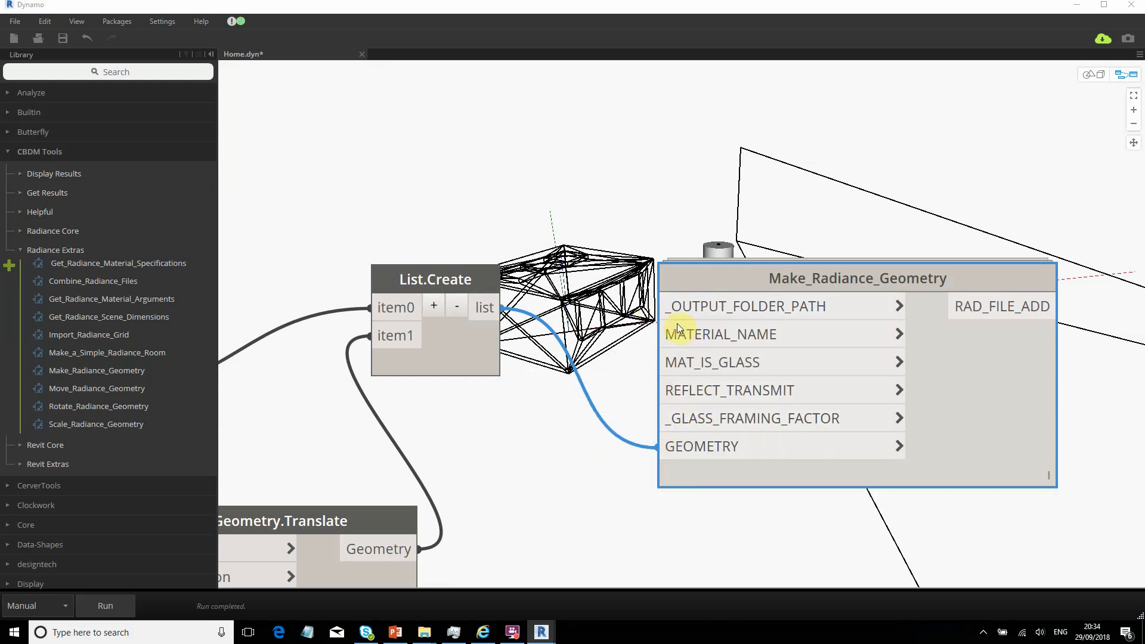
Add a code block containing "trees" below the List.Create node.
double_click(500, 410)
text(")
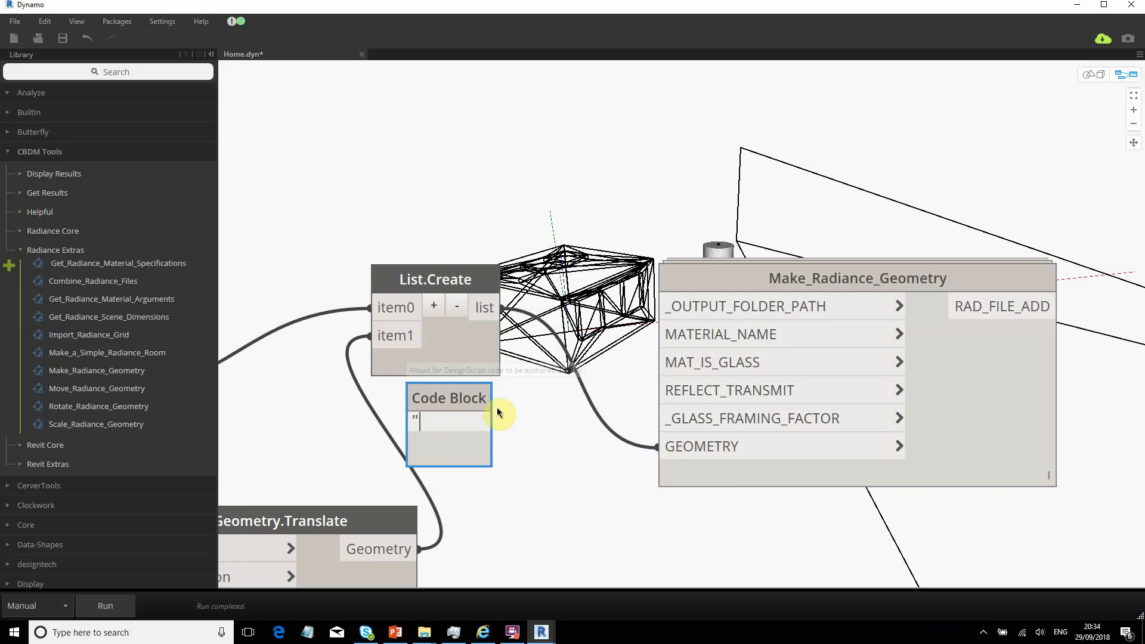
text(trees)
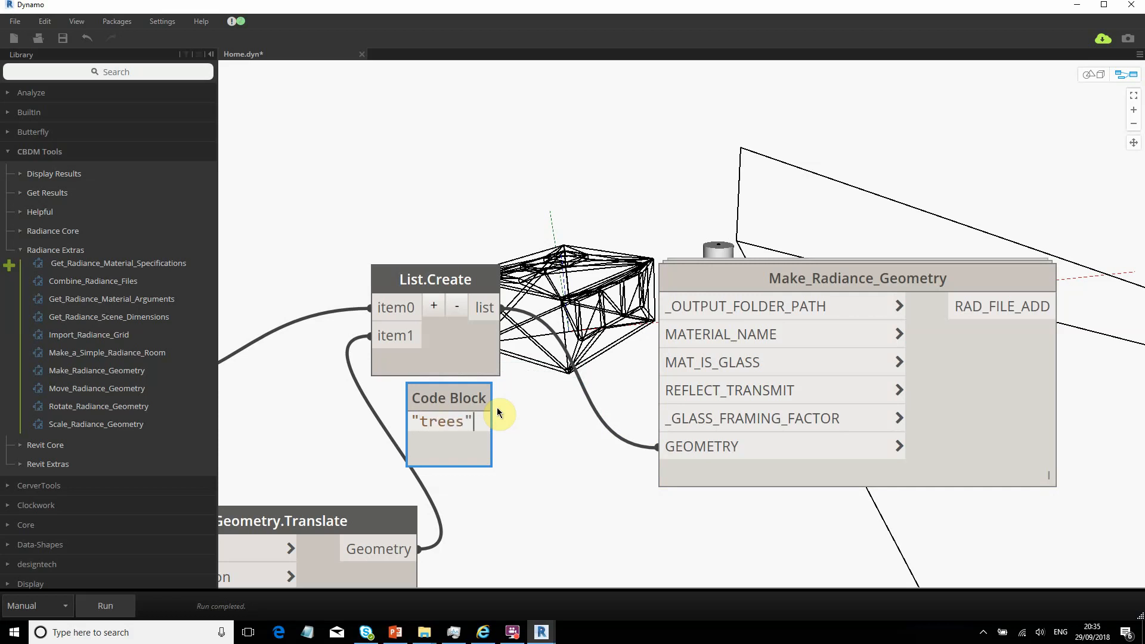
click(544, 448)
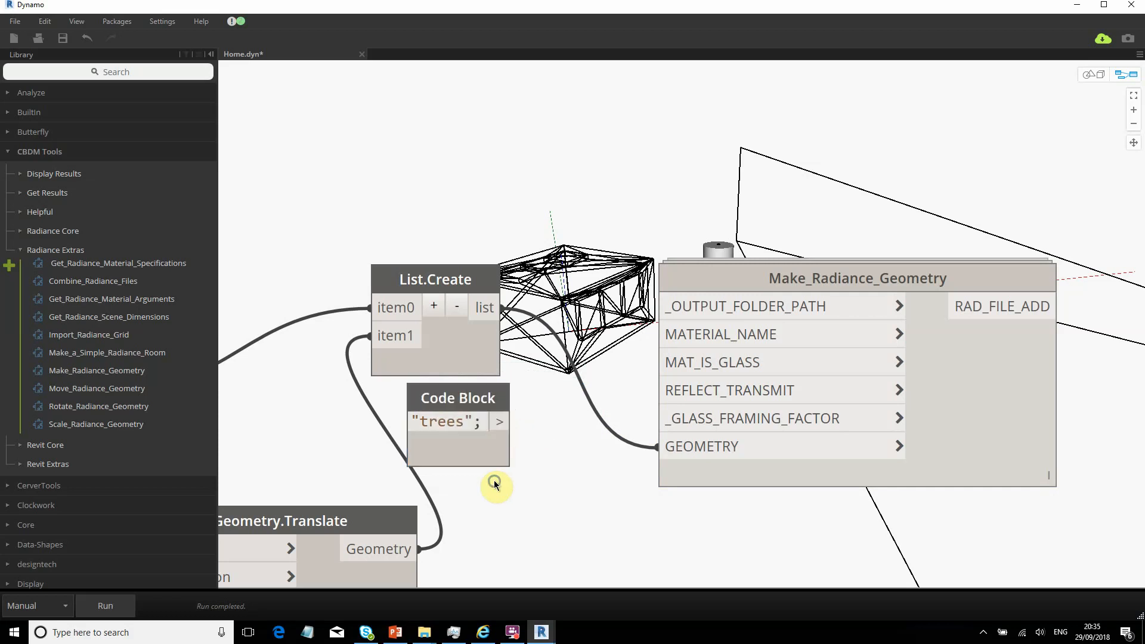
Add a String node with the text trees and place it between List.Create and Make_Radiance_Geometry.
right_click(499, 480)
text(str)
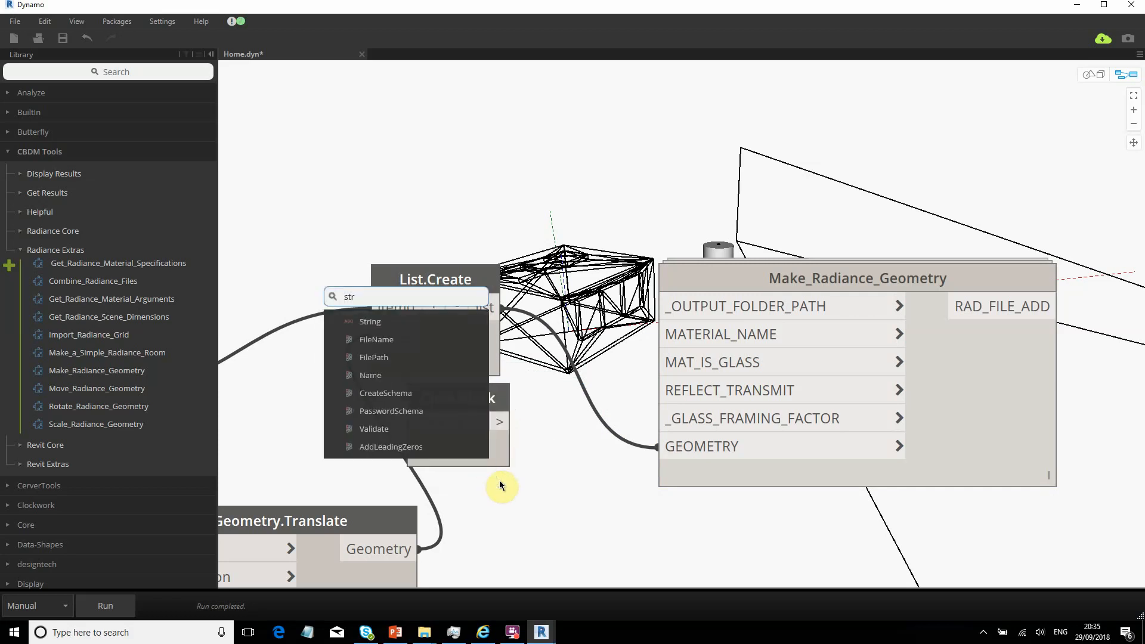
click(406, 322)
click(429, 368)
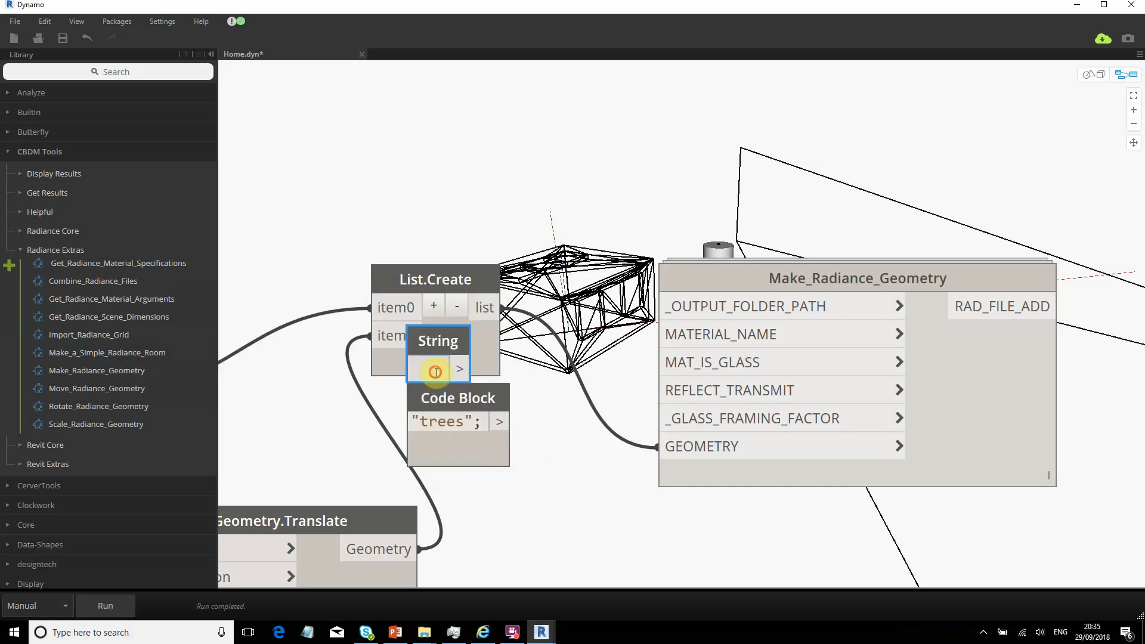
text(trees)
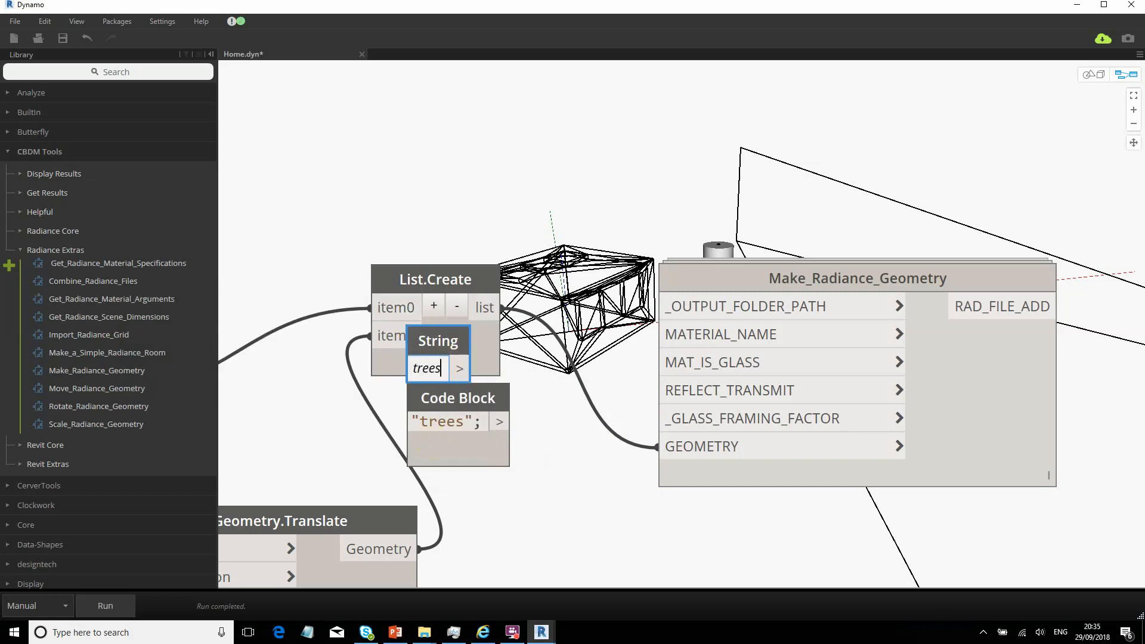
click(542, 527)
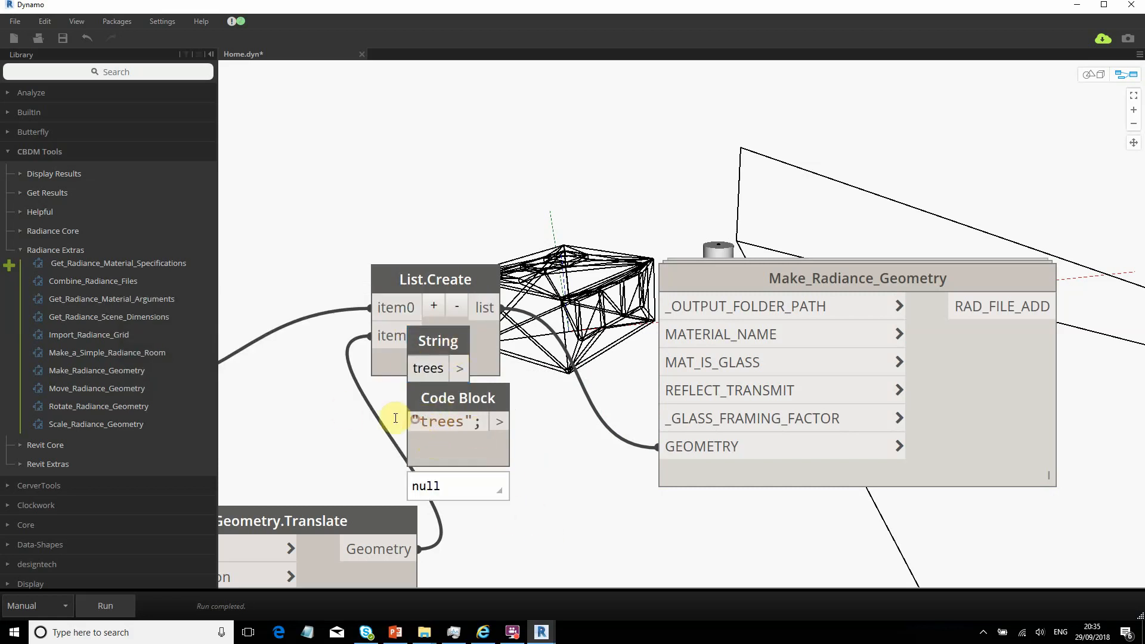
drag(432, 346, 504, 374)
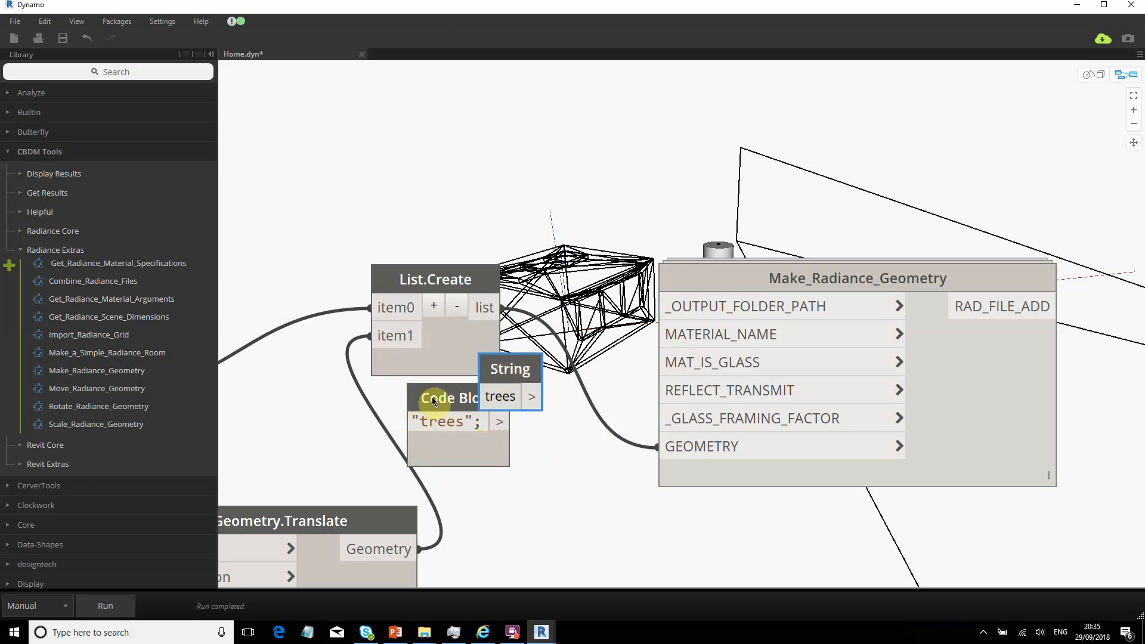
Delete the "trees" code block and wire the String node to the MATERIAL_NAME input of Make_Radiance_Geometry.
click(434, 402)
key(Delete)
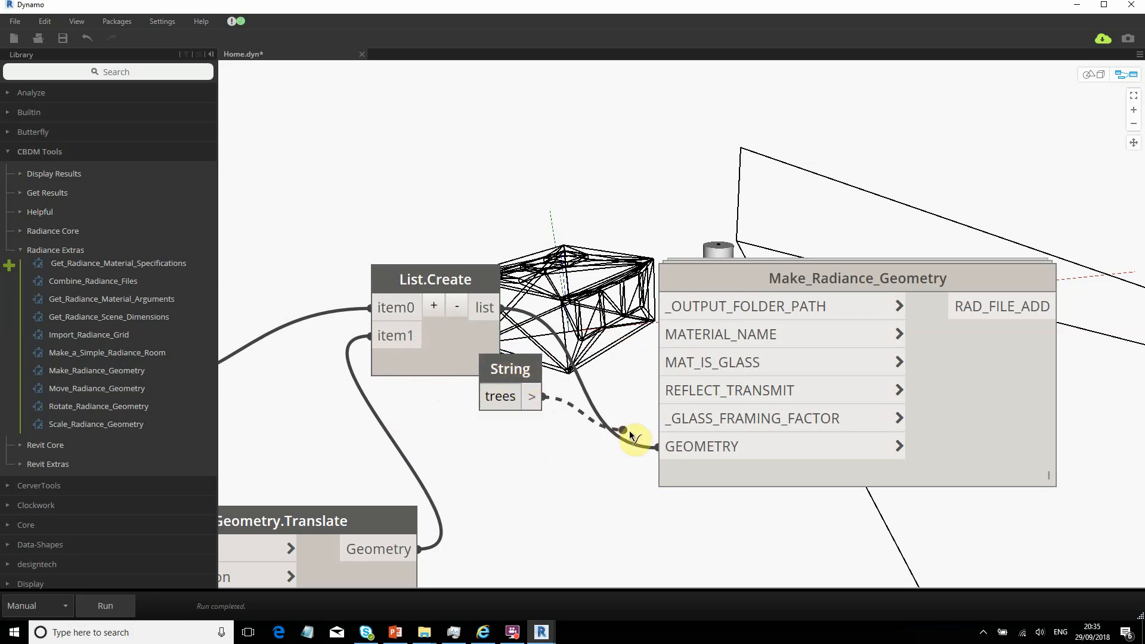
click(675, 336)
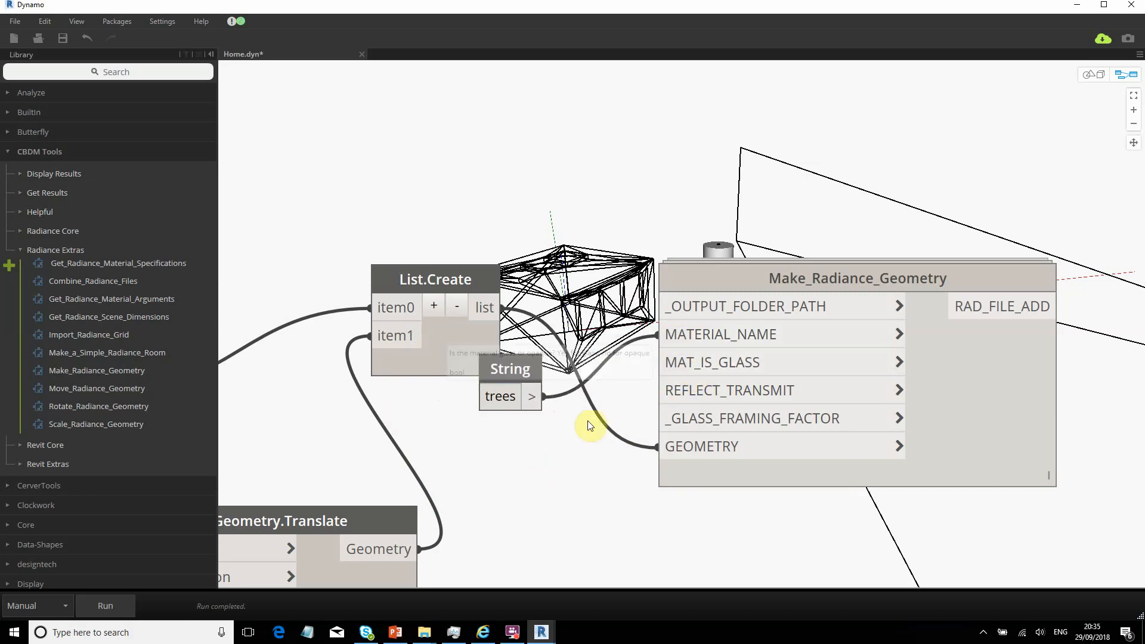
Add a Boolean node below the String node and wire its False value to the MAT_IS_GLASS input.
right_click(488, 455)
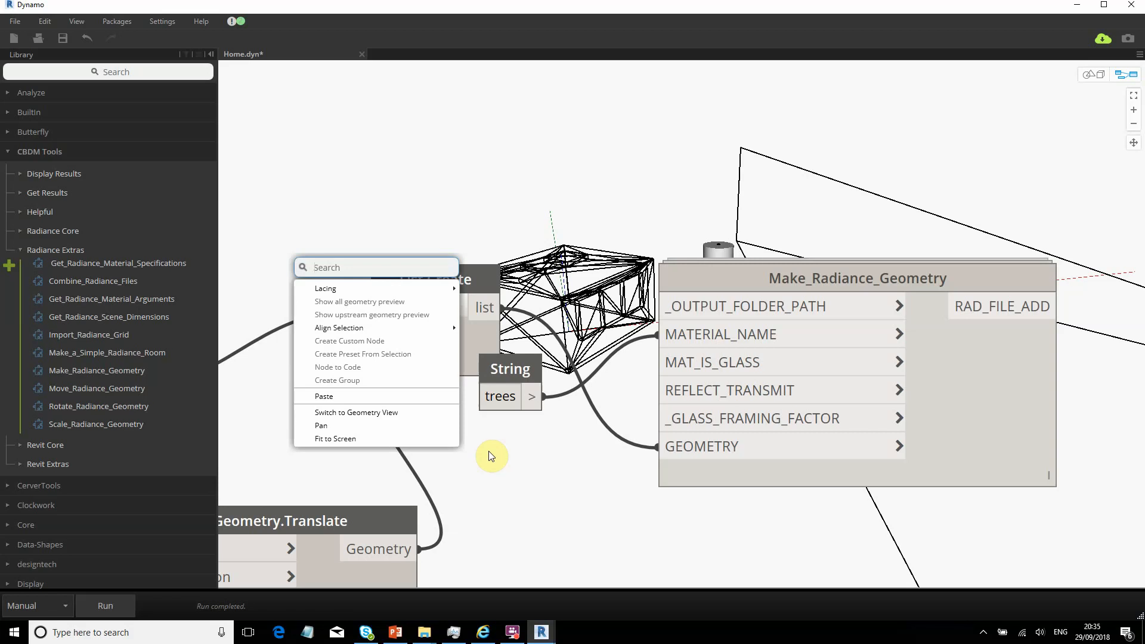
text(boo)
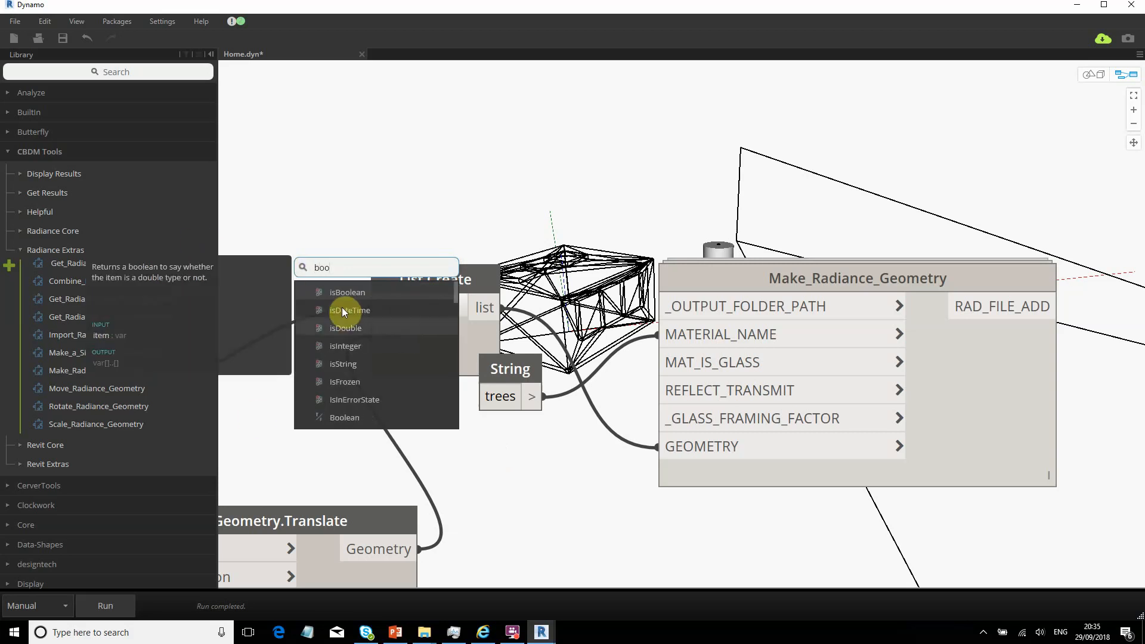
click(356, 416)
drag(428, 438, 460, 430)
drag(527, 455, 683, 364)
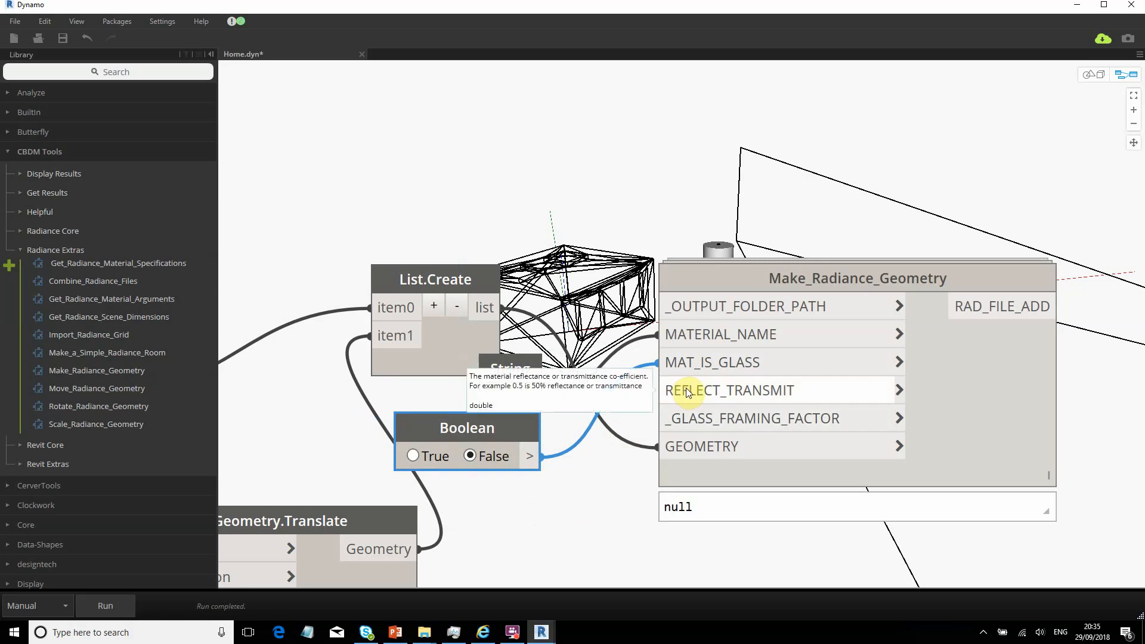
Add a code block with the value 0.2 below the Boolean node and wire it to the REFLECT_TRANSMIT input.
click(498, 504)
double_click(500, 506)
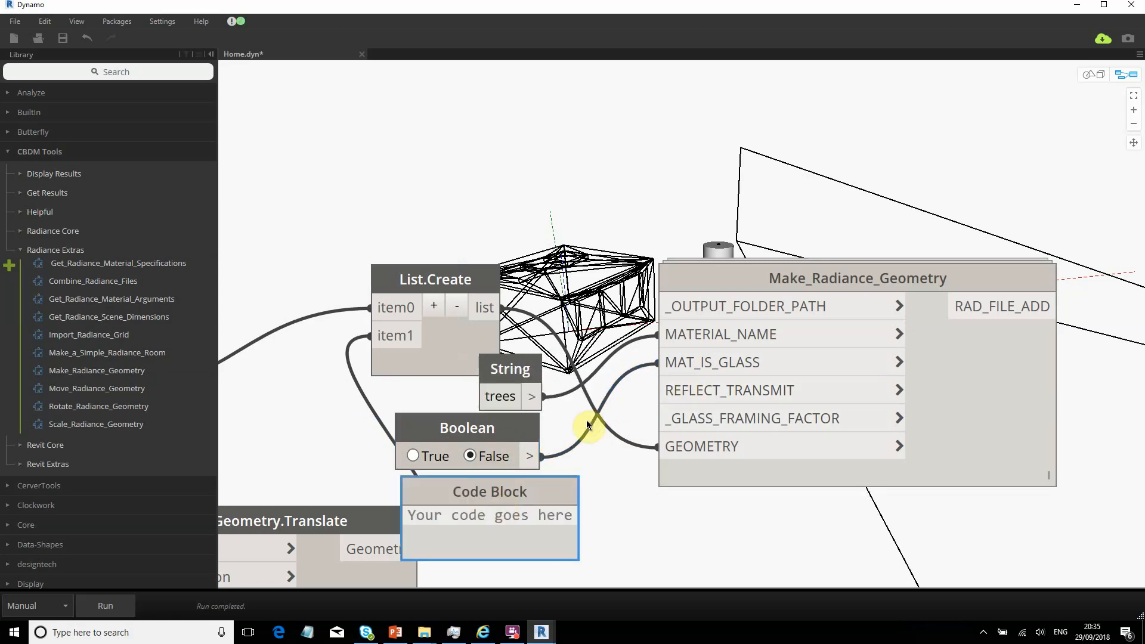
text(0)
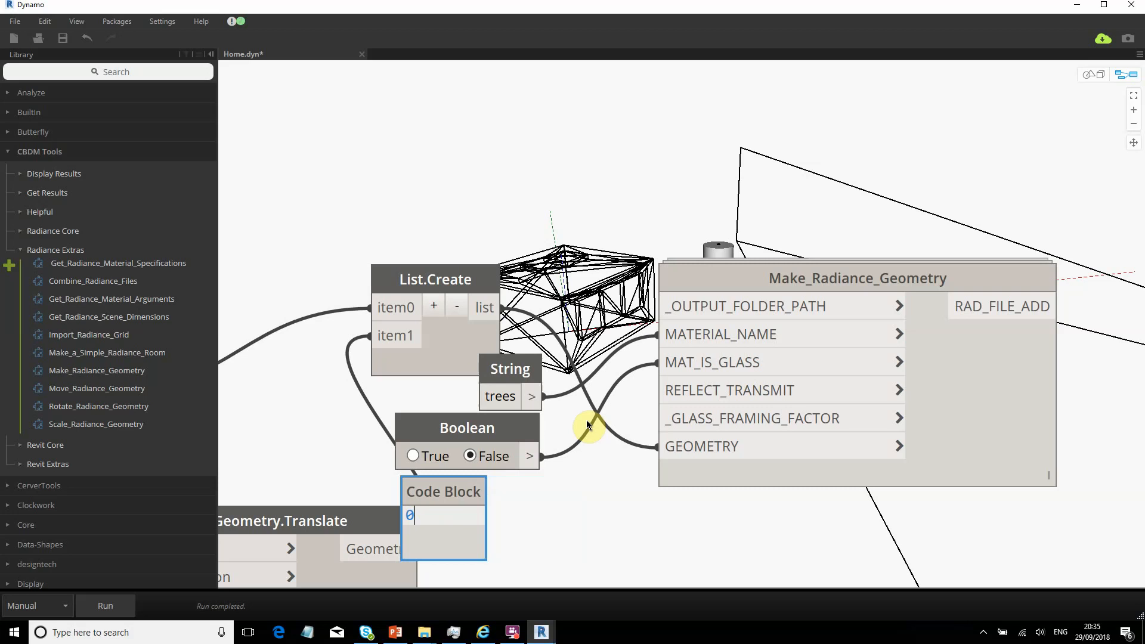
text(.2;)
click(568, 514)
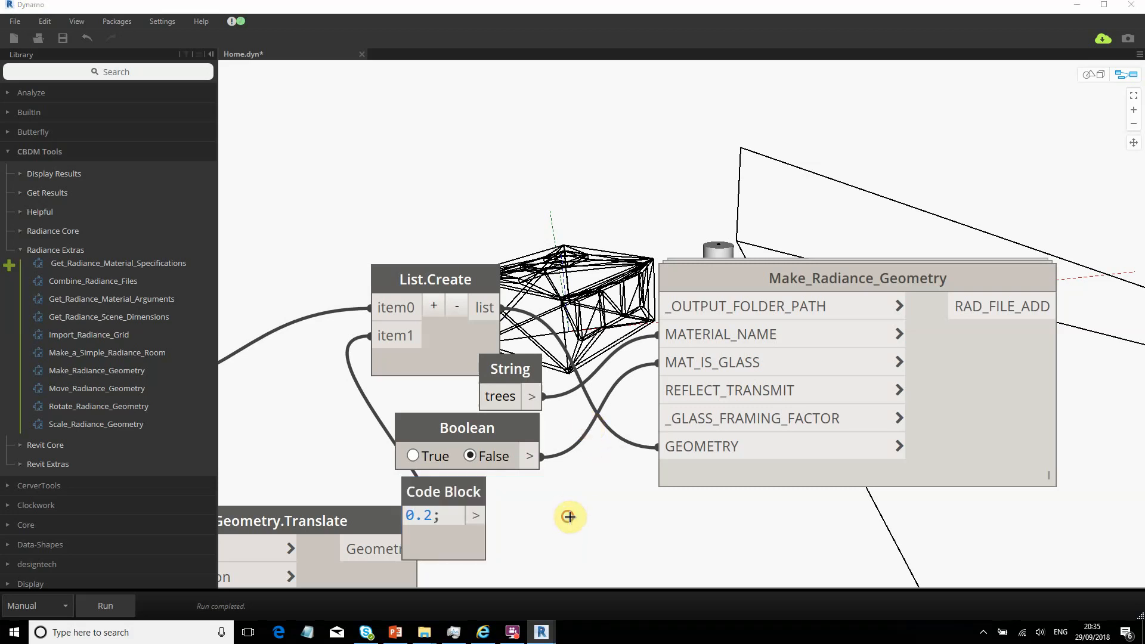
drag(444, 495, 659, 390)
Move the Make_Radiance_Geometry node slightly farther away from its input nodes.
middle_drag(887, 198, 766, 234)
scroll(766, 234, down, 4)
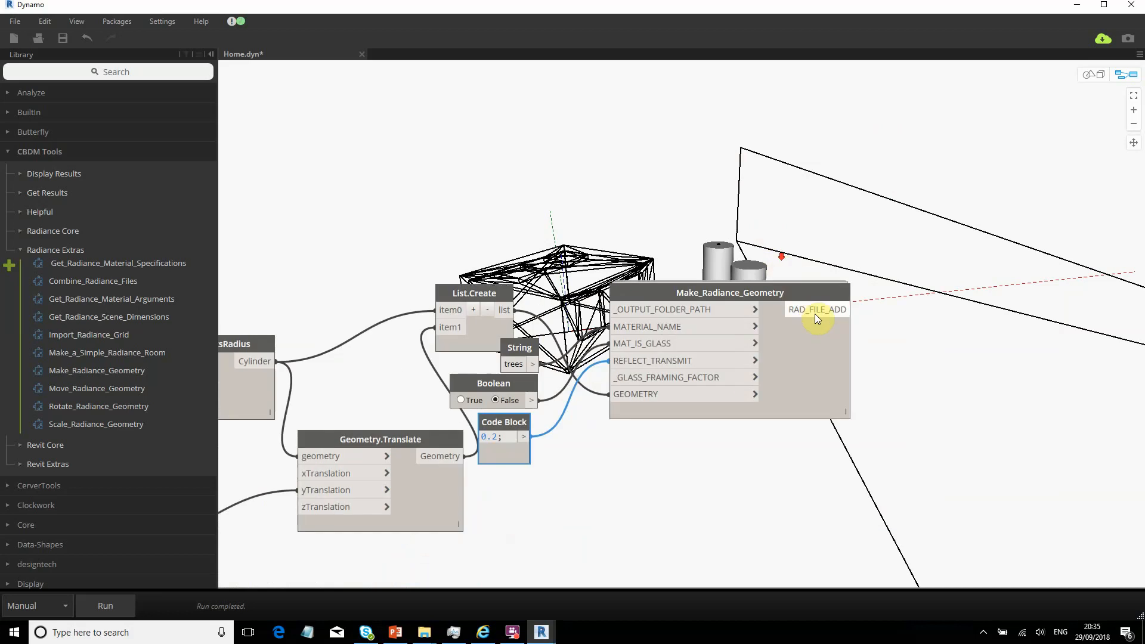
mouse_move(813, 313)
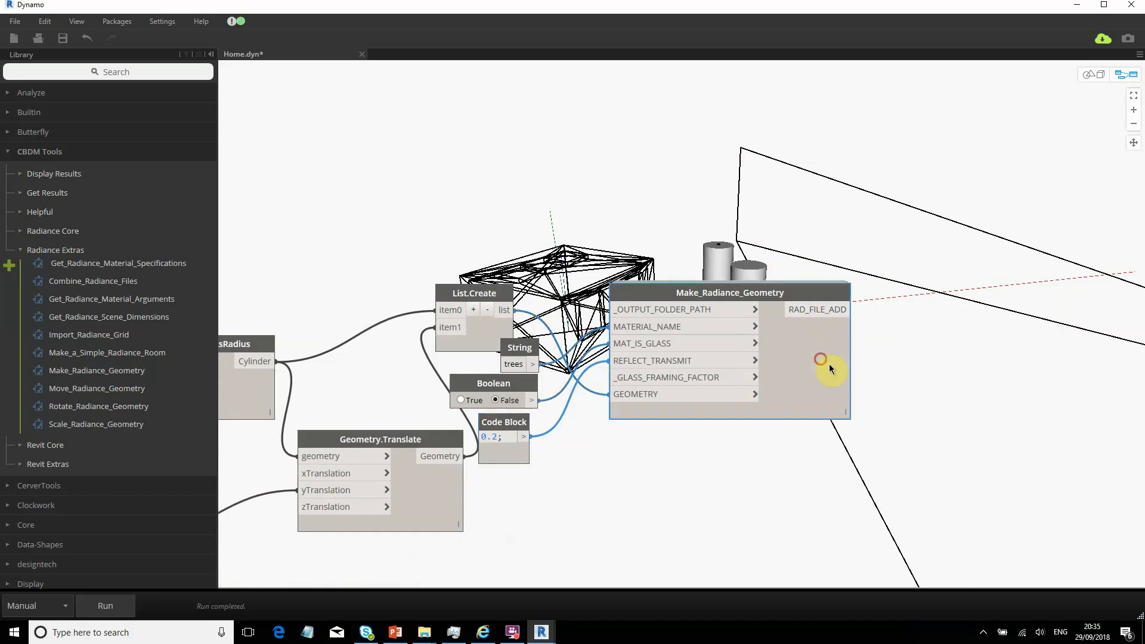
drag(827, 365, 882, 387)
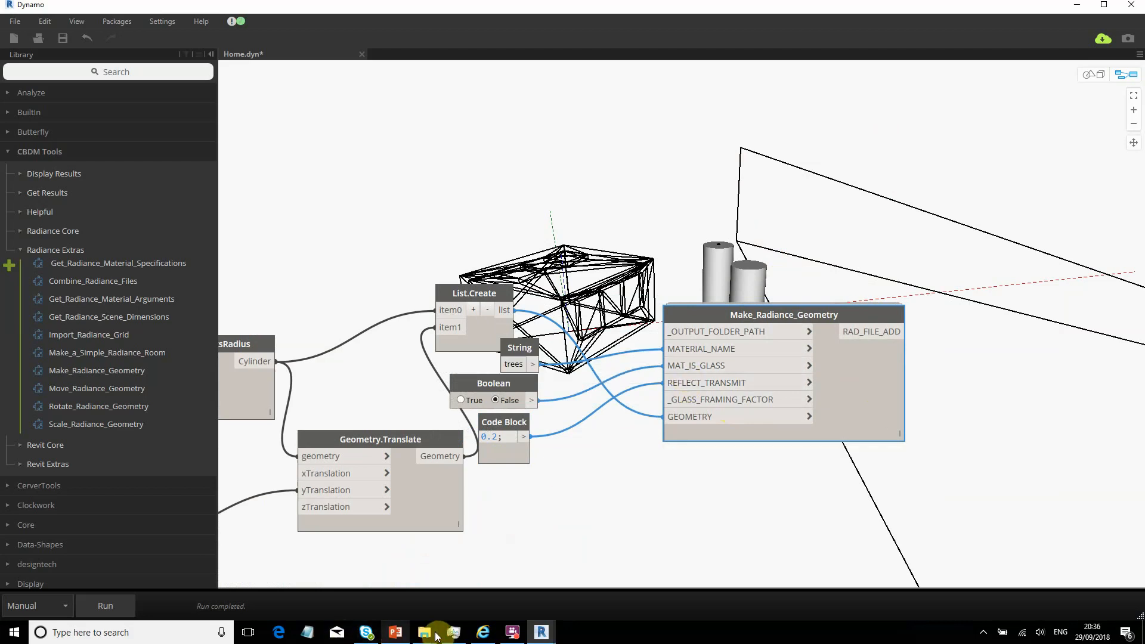
Run the graph with the completed Make_Radiance_Geometry inputs.
click(512, 633)
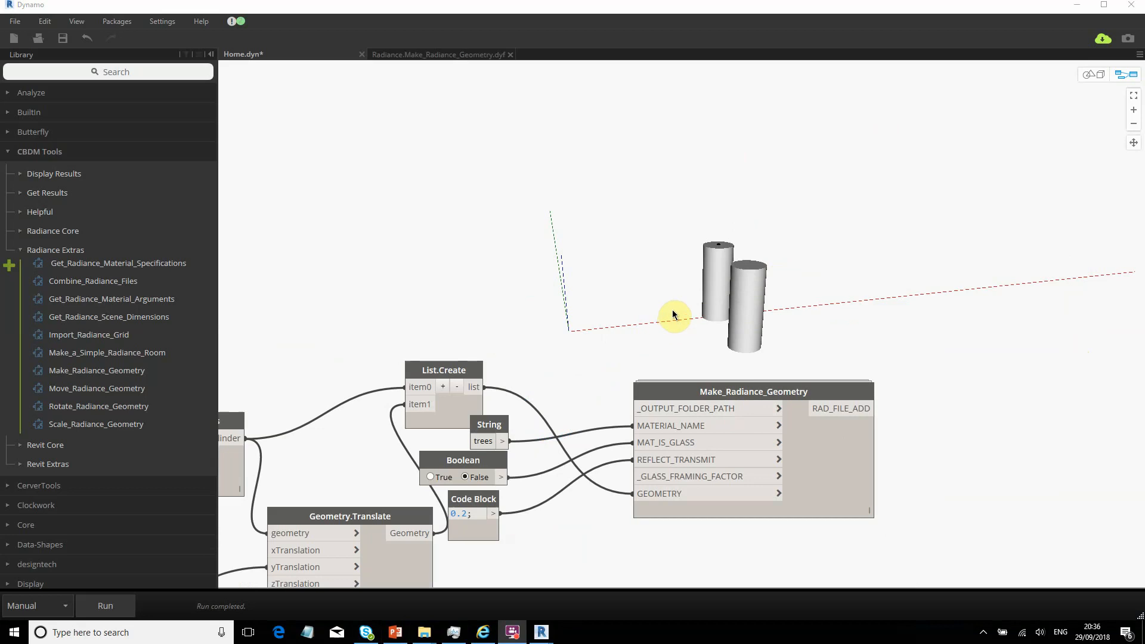
scroll(576, 259, down, 4)
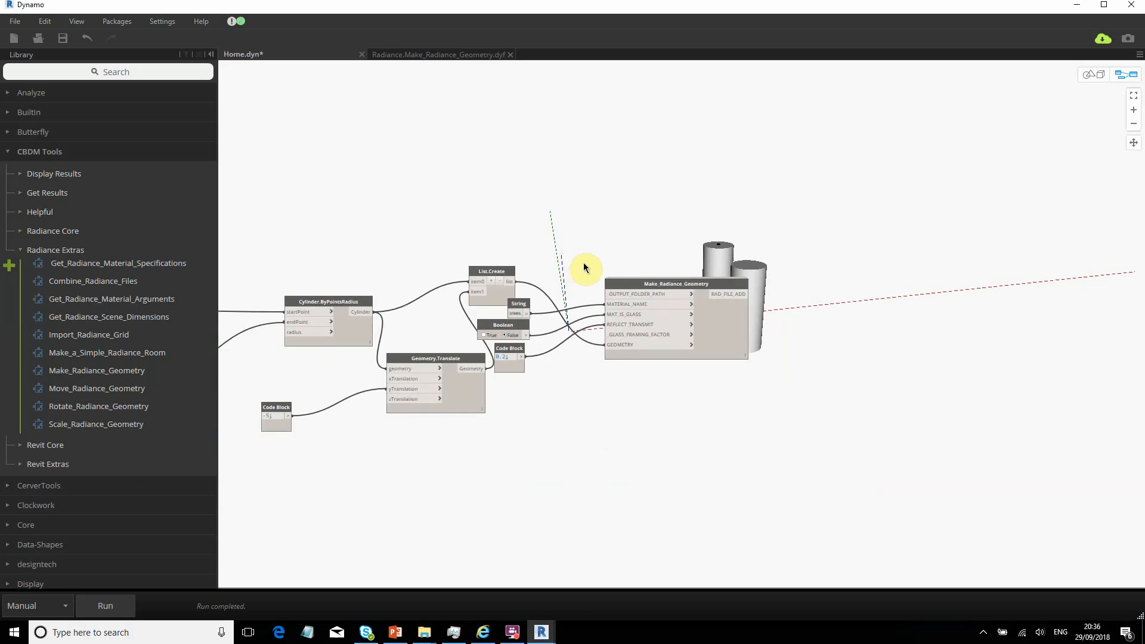
click(101, 608)
mouse_move(728, 345)
scroll(682, 245, up, 5)
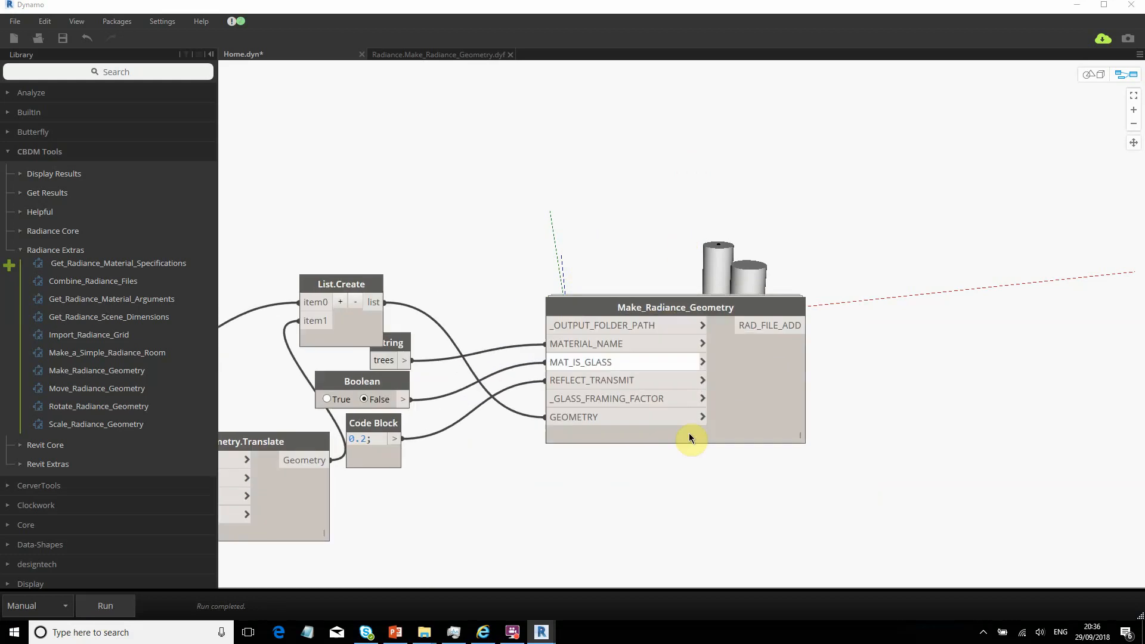
Space out the Make_Radiance_Geometry node and move its List.Create node clear above the String node.
click(775, 396)
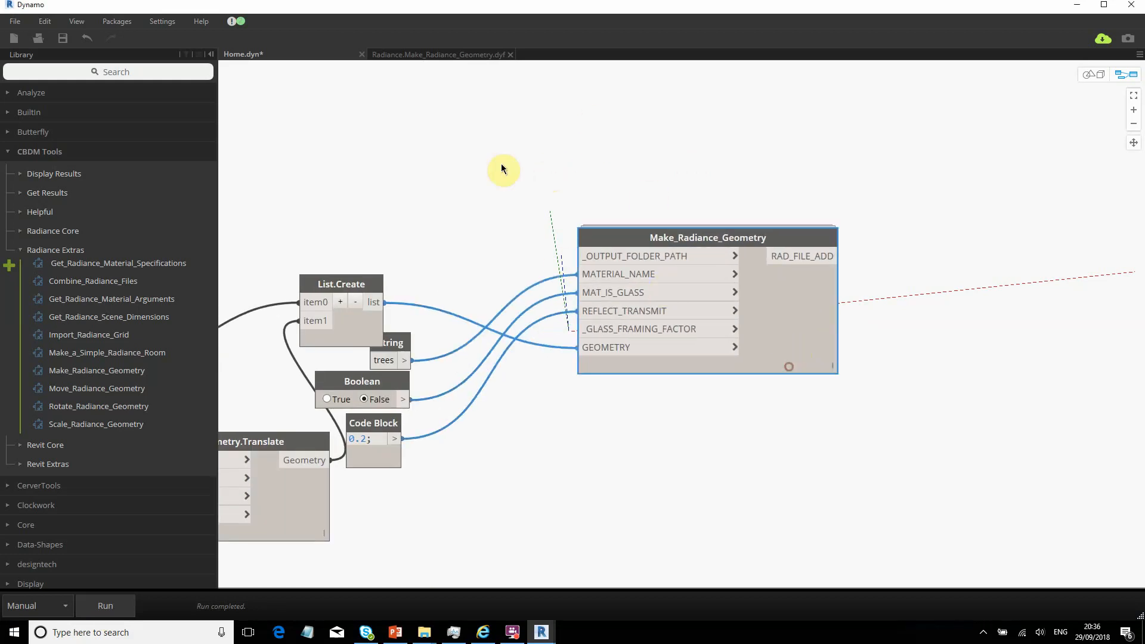
drag(785, 320, 828, 332)
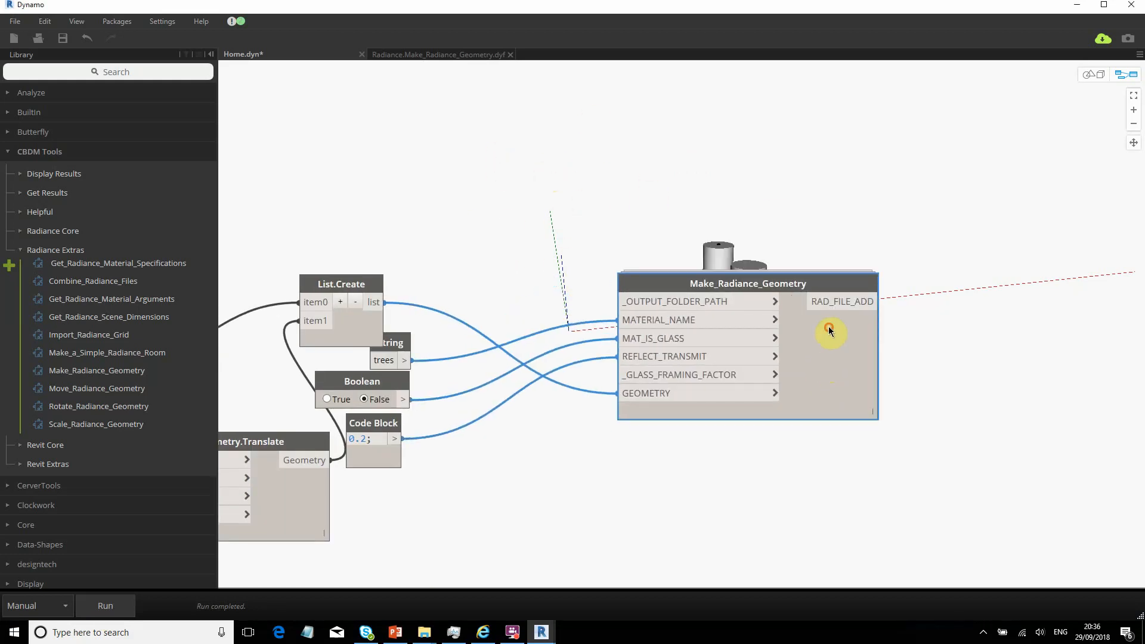
drag(321, 286, 382, 232)
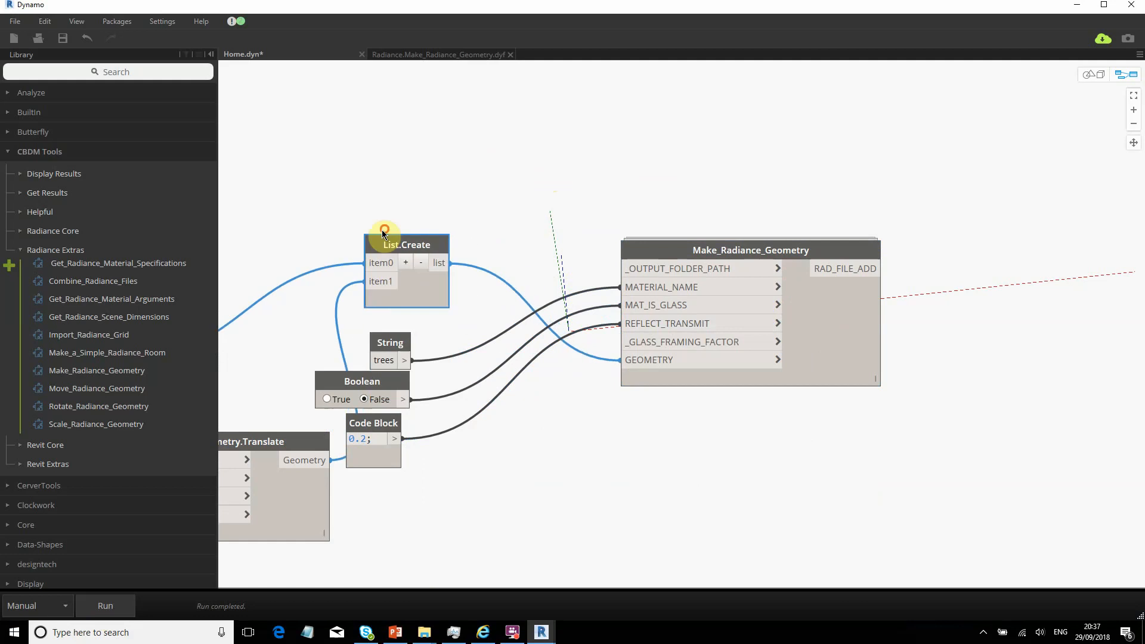
drag(850, 315, 850, 337)
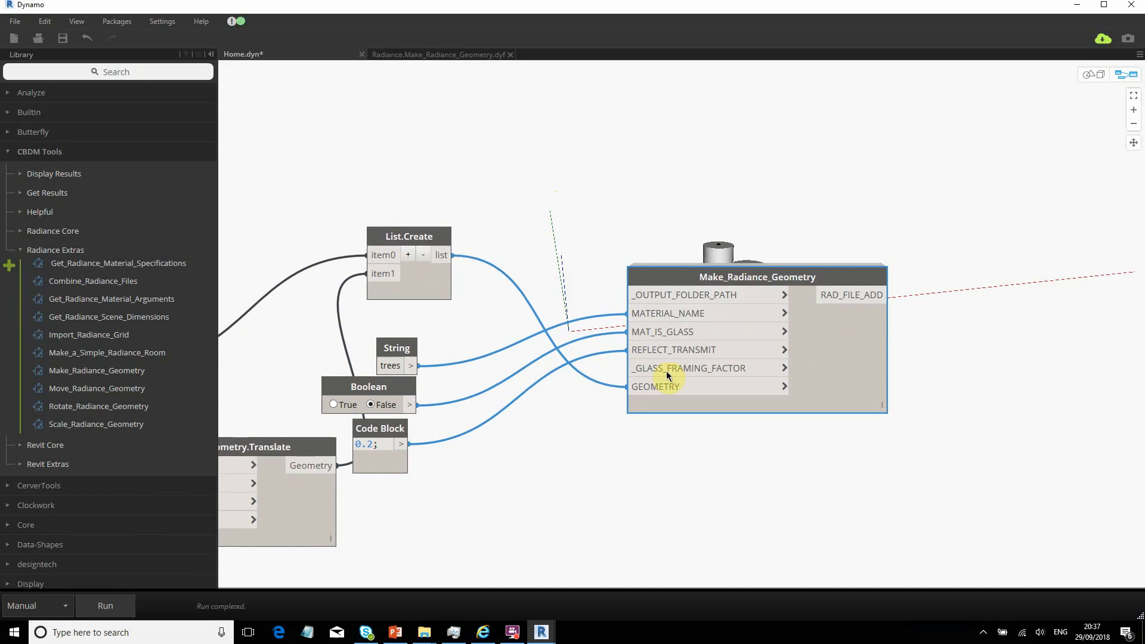
mouse_move(846, 289)
click(885, 421)
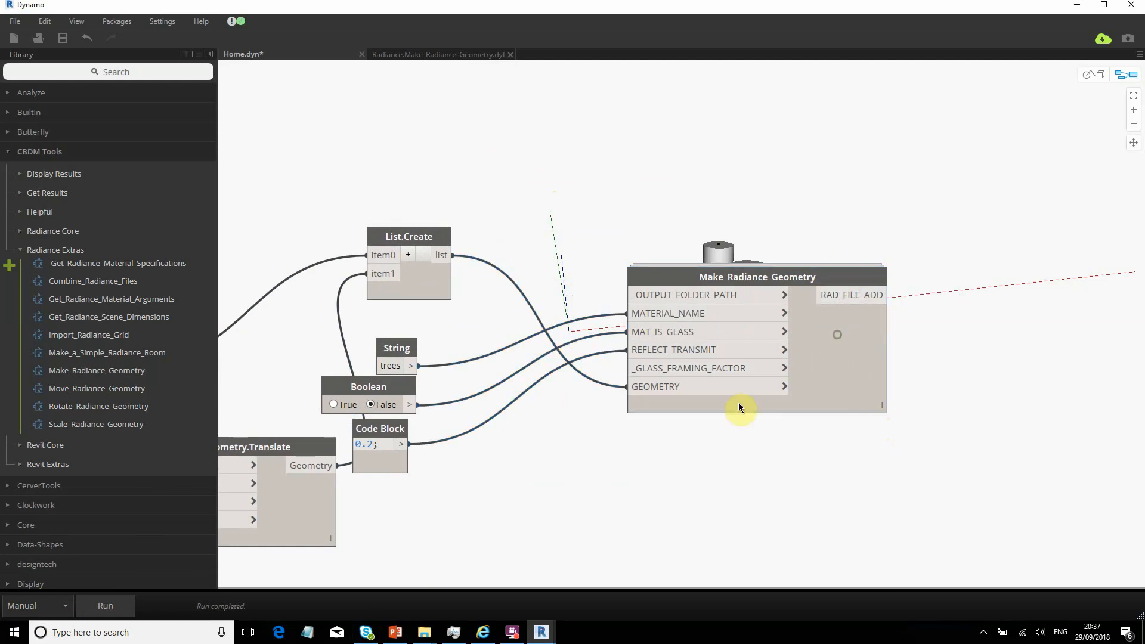
Move the Make_Radiance_Geometry node up the graph to sit beside the Make_a_Simple_Radiance_Room node.
scroll(738, 409, down, 3)
drag(697, 417, 553, 220)
right_click(718, 396)
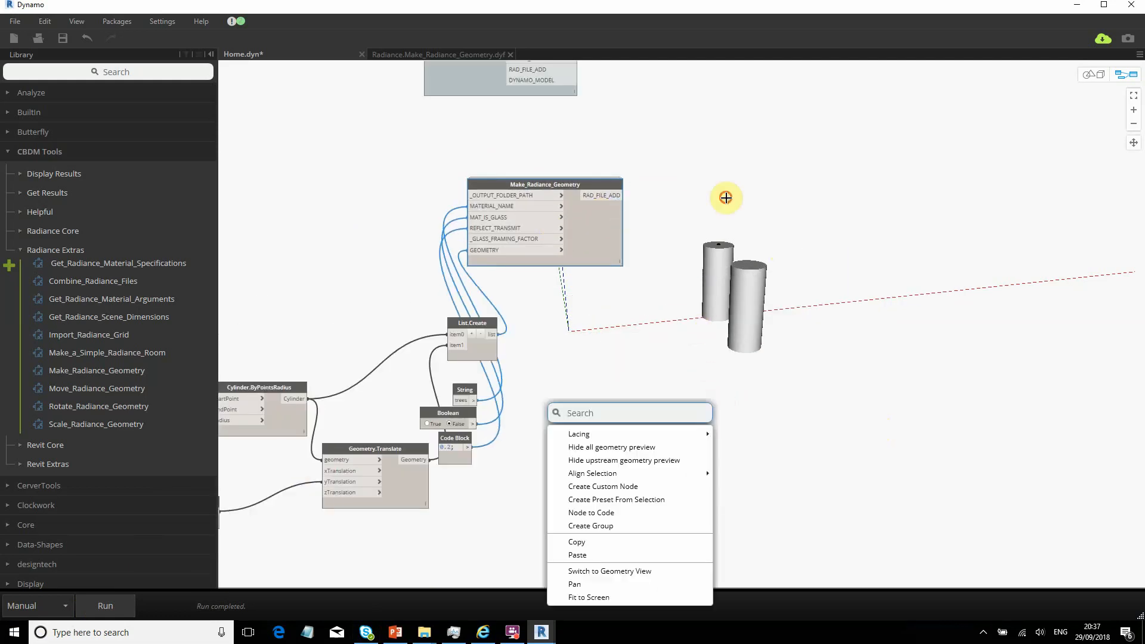
click(725, 196)
middle_drag(726, 196, 838, 308)
drag(708, 359, 660, 304)
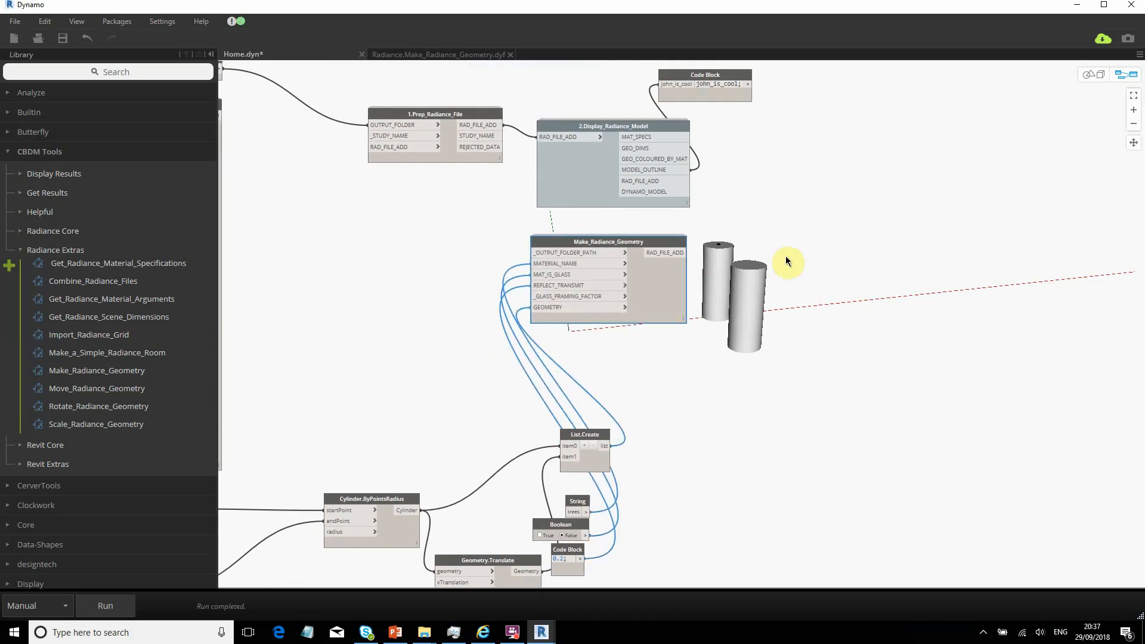
middle_drag(784, 256, 883, 330)
drag(527, 378, 391, 372)
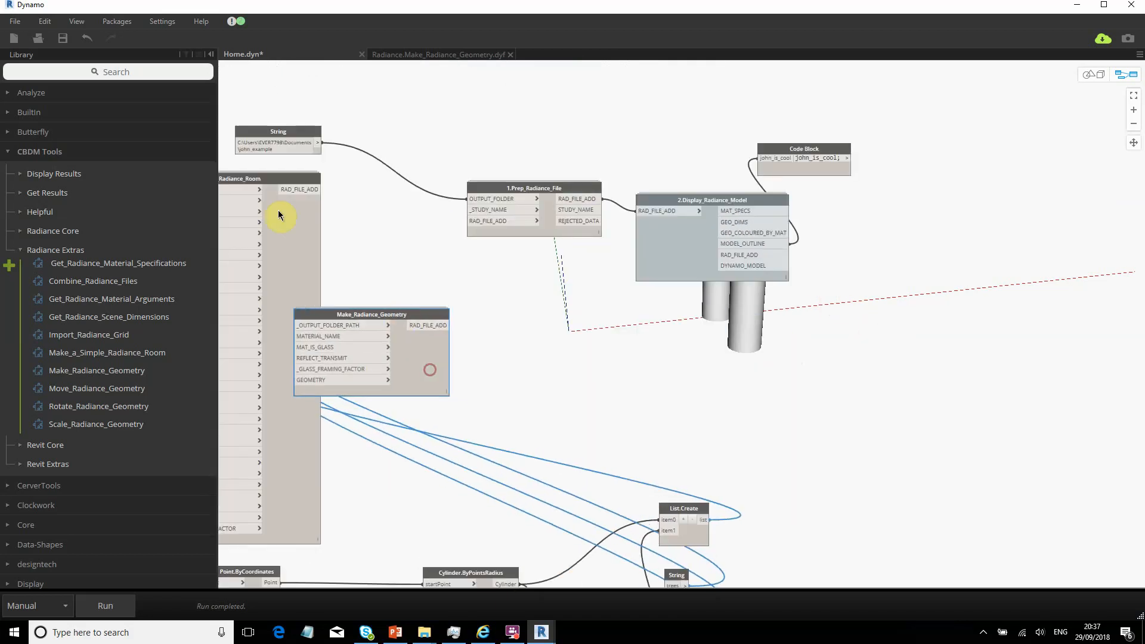
middle_drag(316, 191, 451, 171)
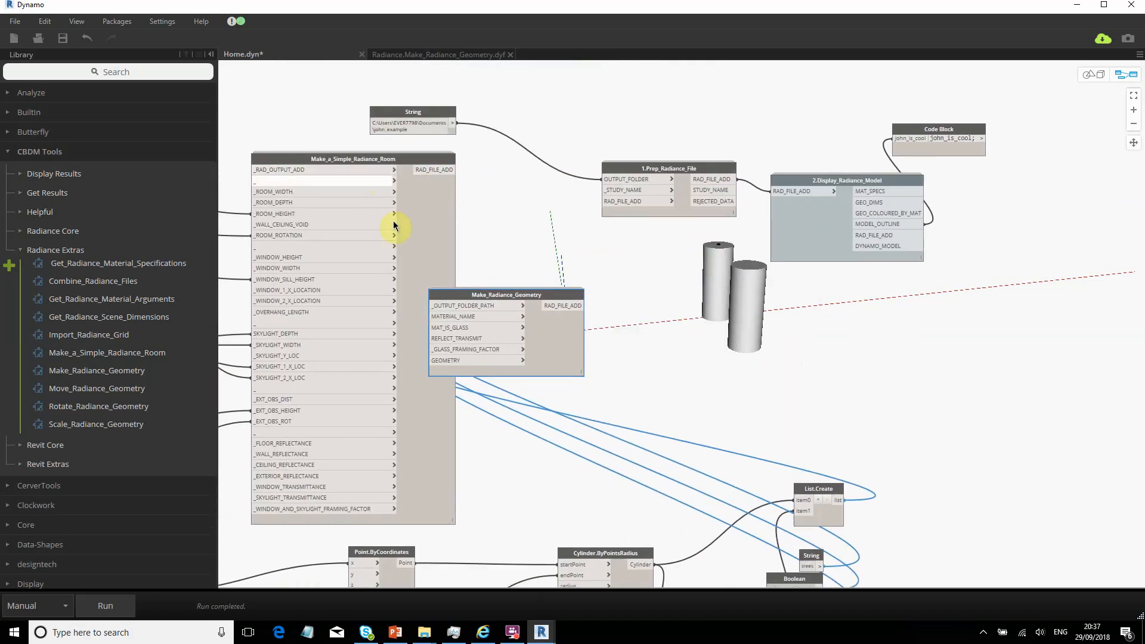
drag(557, 350, 620, 397)
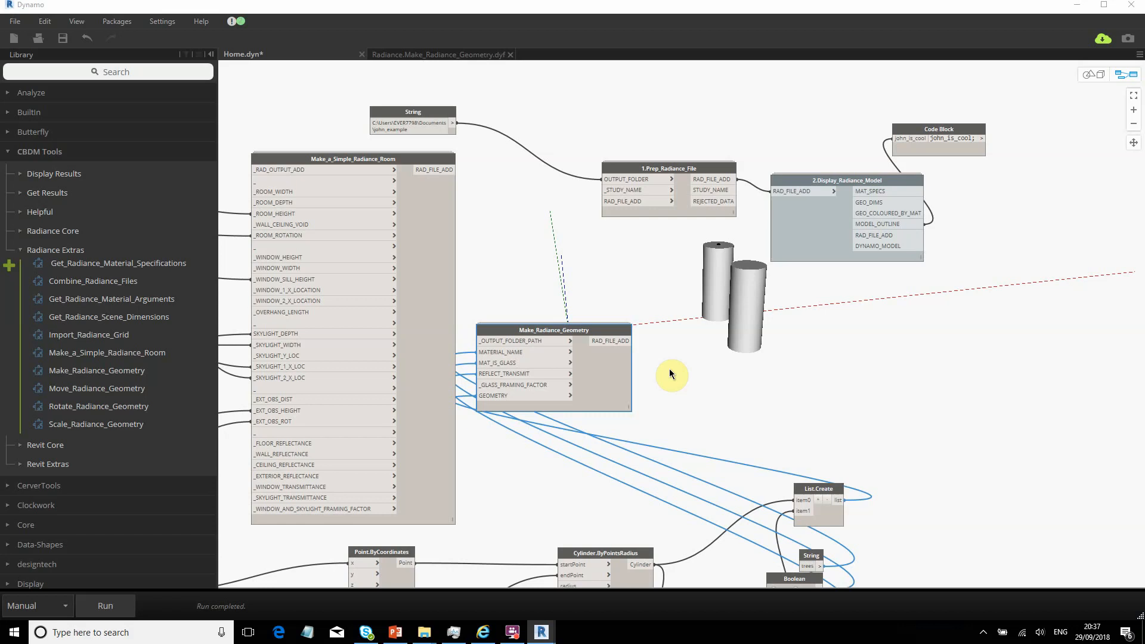
Shift the 1.Prep_Radiance_File, 2.Display_Radiance_Model and attached code block nodes away as a group, and move Make_Radiance_Geometry clear of the room node.
drag(529, 89, 1005, 288)
drag(835, 220, 1021, 253)
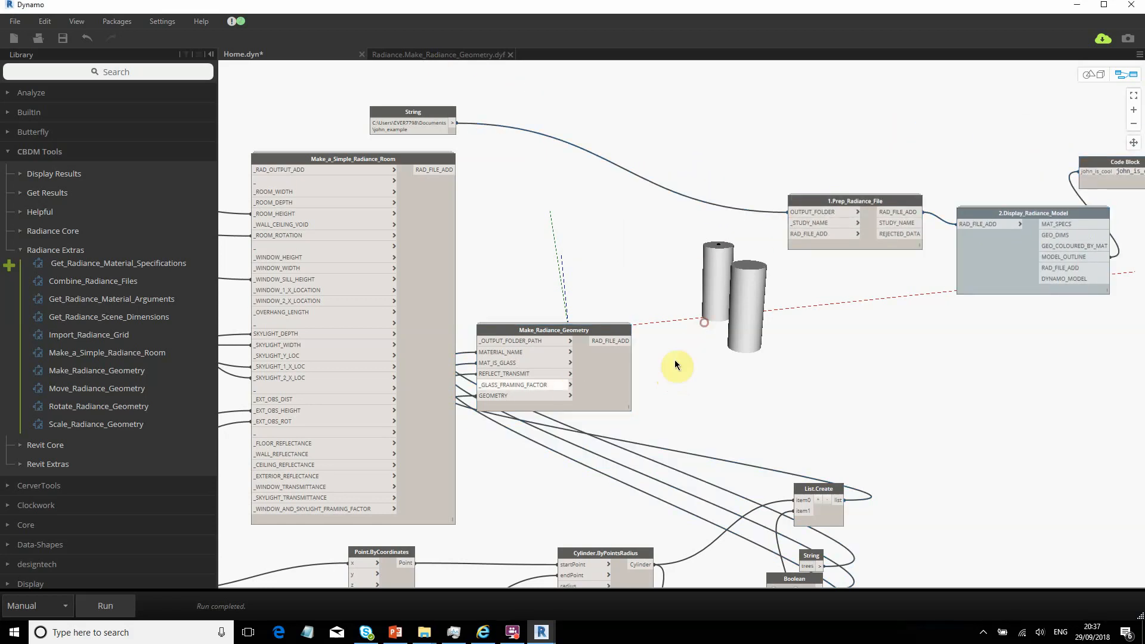
middle_drag(894, 412, 875, 355)
middle_drag(712, 497, 692, 407)
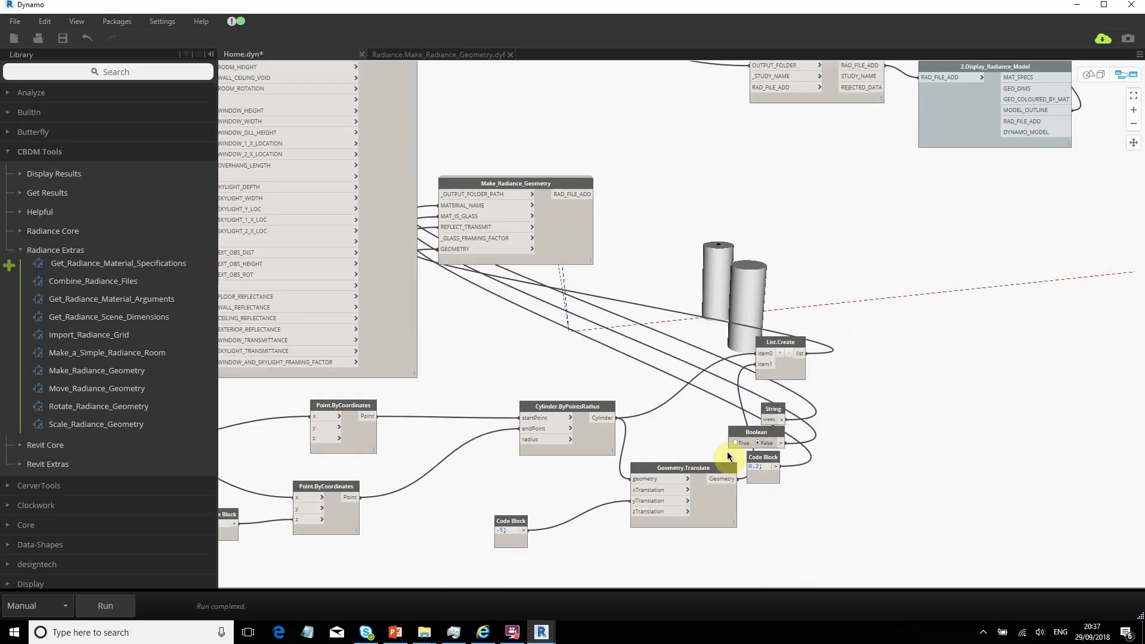
scroll(773, 363, up, 2)
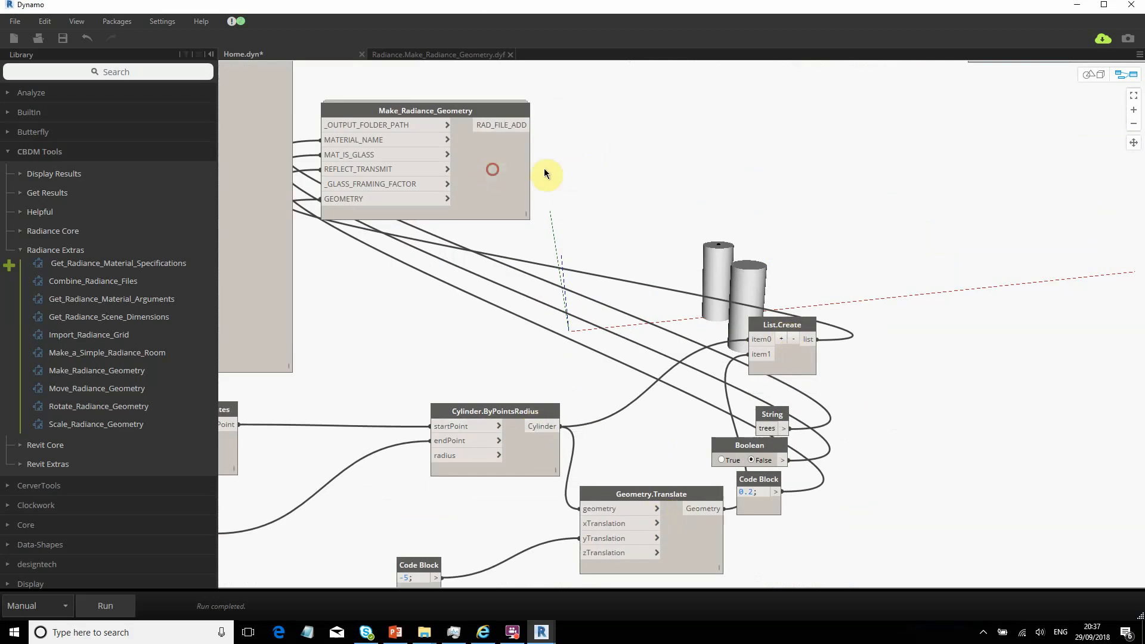
drag(463, 207, 593, 198)
scroll(593, 198, down, 4)
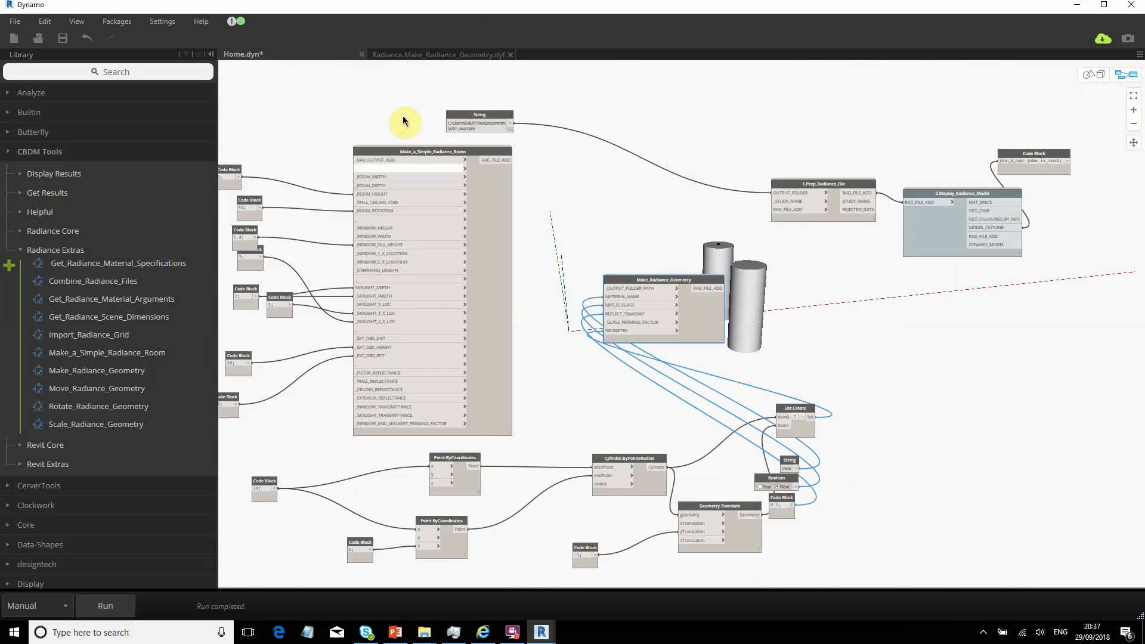
click(798, 433)
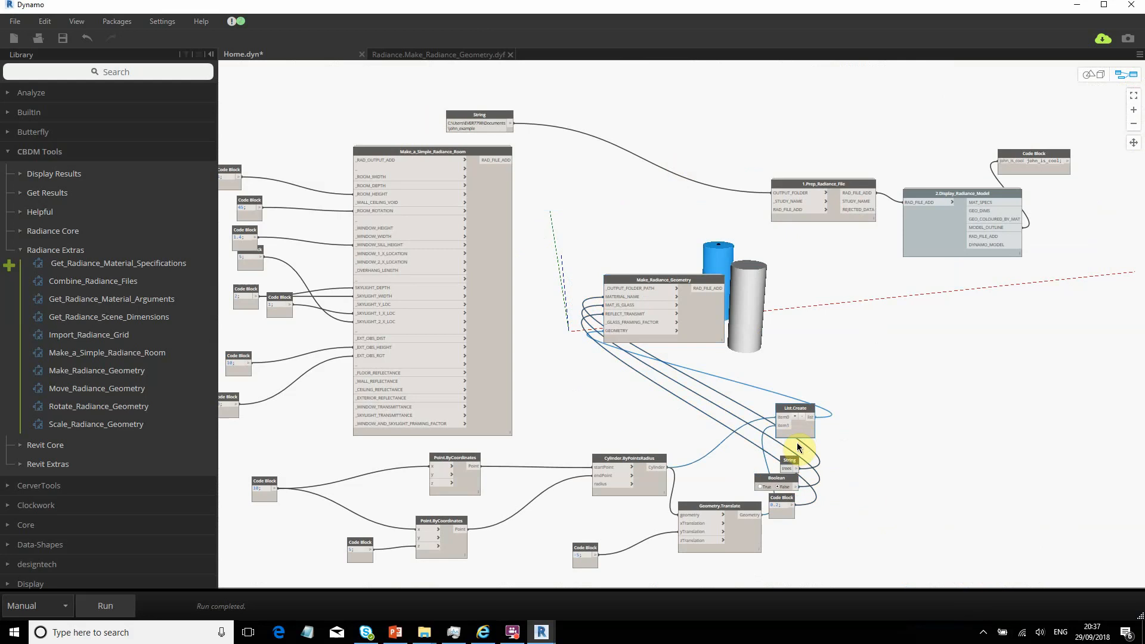
key(ctrl+c)
key(ctrl+v)
drag(851, 441, 740, 258)
click(800, 430)
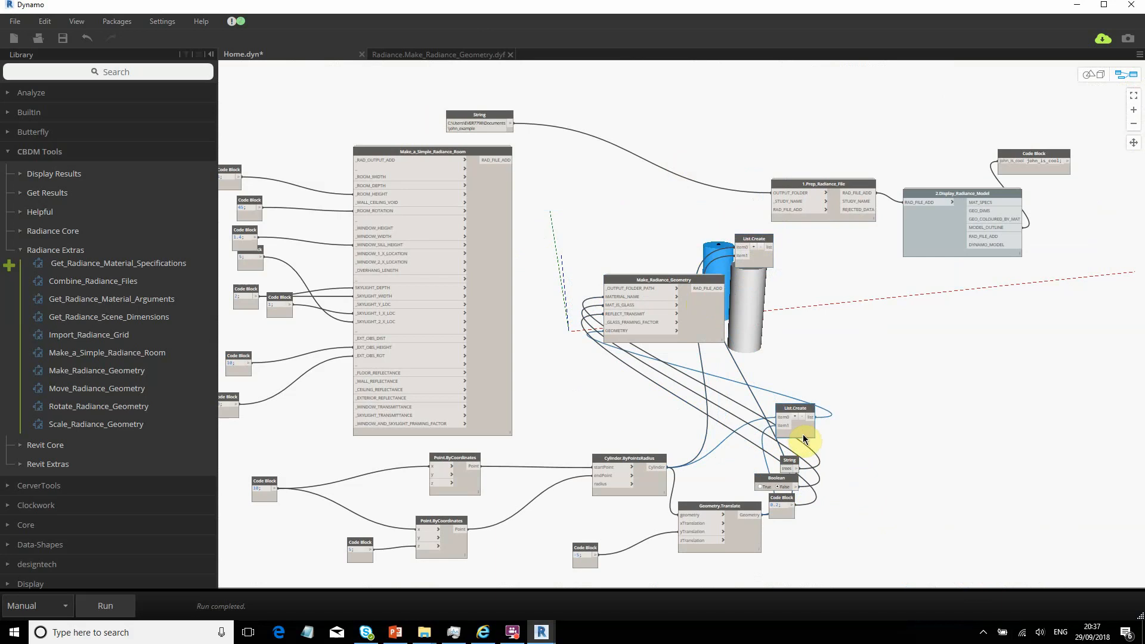
mouse_move(803, 440)
click(860, 450)
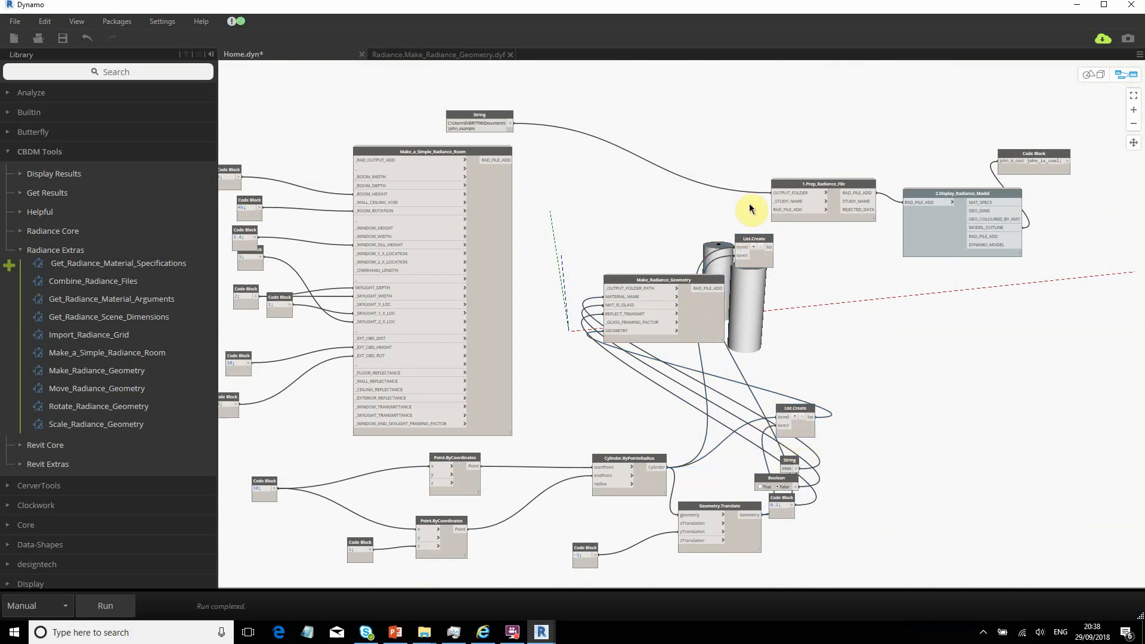
click(756, 248)
key(Delete)
Duplicate the List.Create node and place the copy just above the Make_Radiance_Geometry node.
click(803, 435)
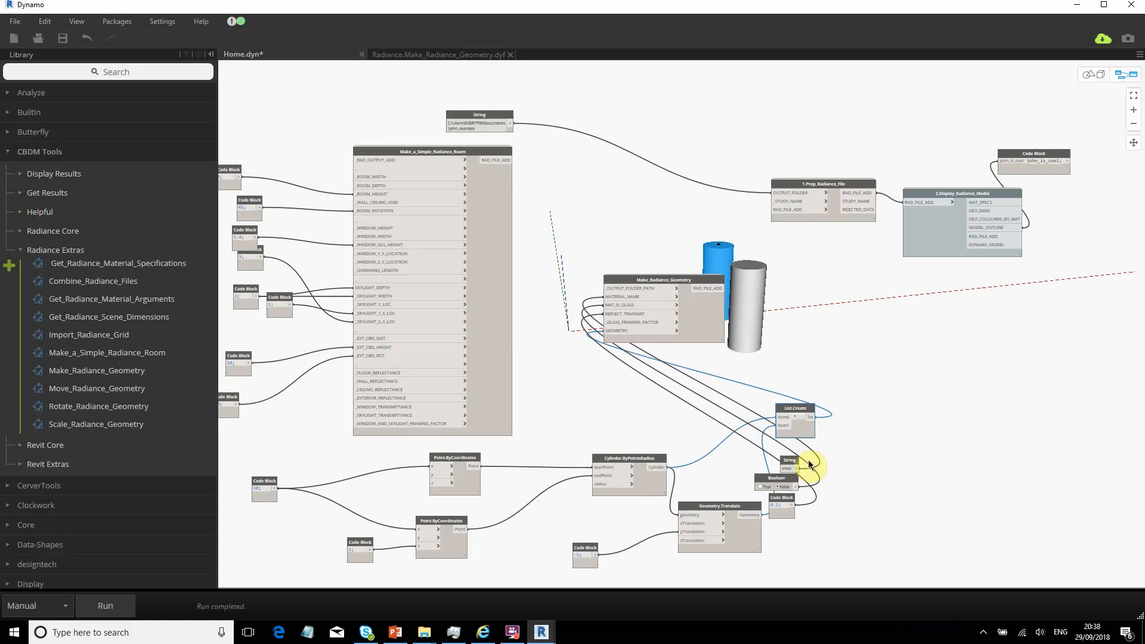
key(ctrl+c)
key(ctrl+v)
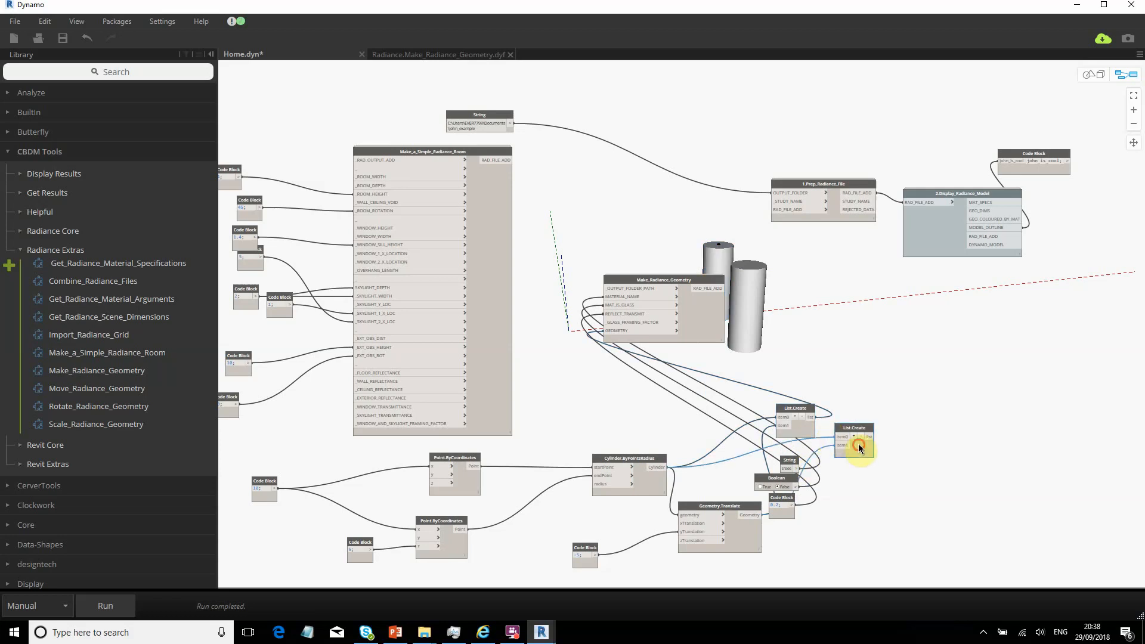
drag(859, 447, 708, 250)
Wire the room node's RAD_FILE_ADD output to item0 of the copied List.Create and Make_Radiance_Geometry's RAD_FILE_ADD output to item1.
click(711, 288)
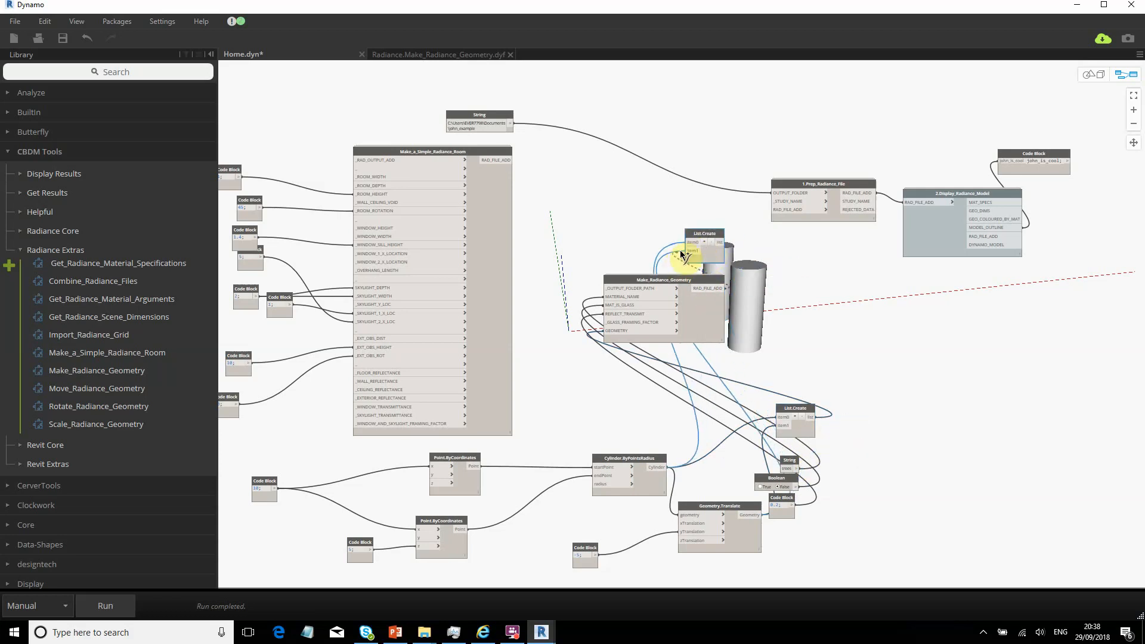
click(681, 250)
click(502, 159)
click(689, 243)
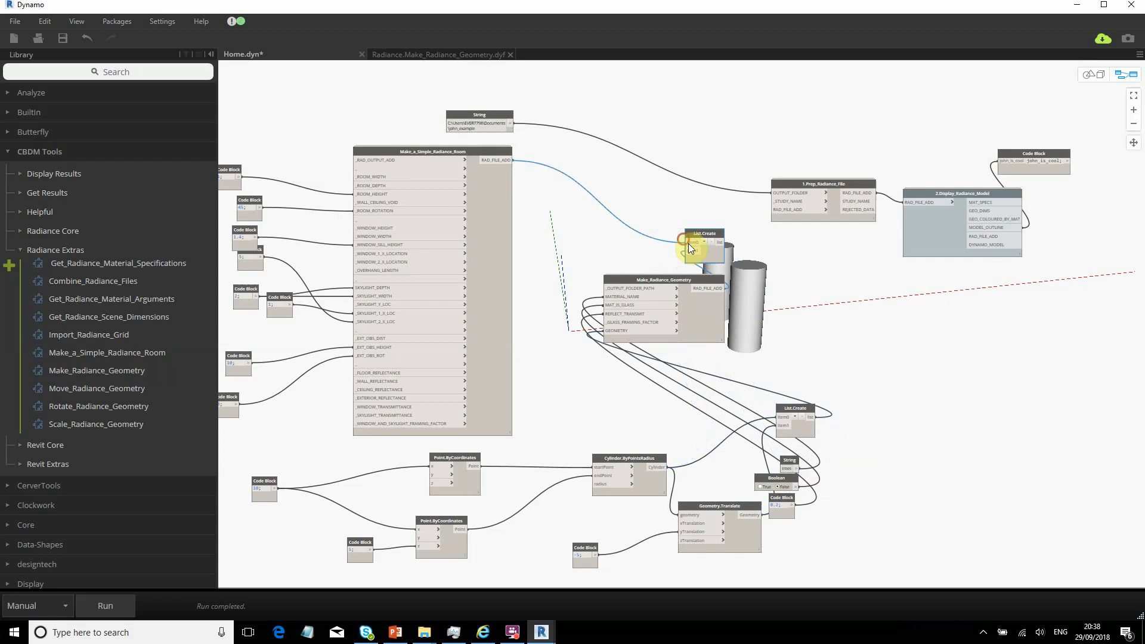
click(820, 302)
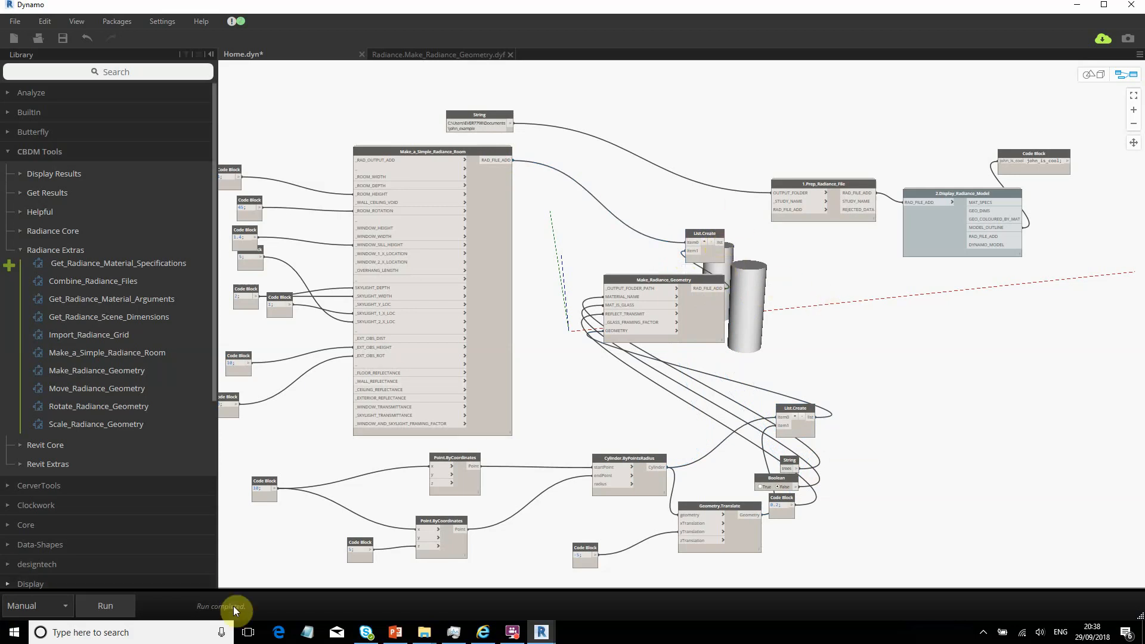
Run the graph, then place the new List.Create node before 1.Prep_Radiance_File and preview its output list.
click(105, 606)
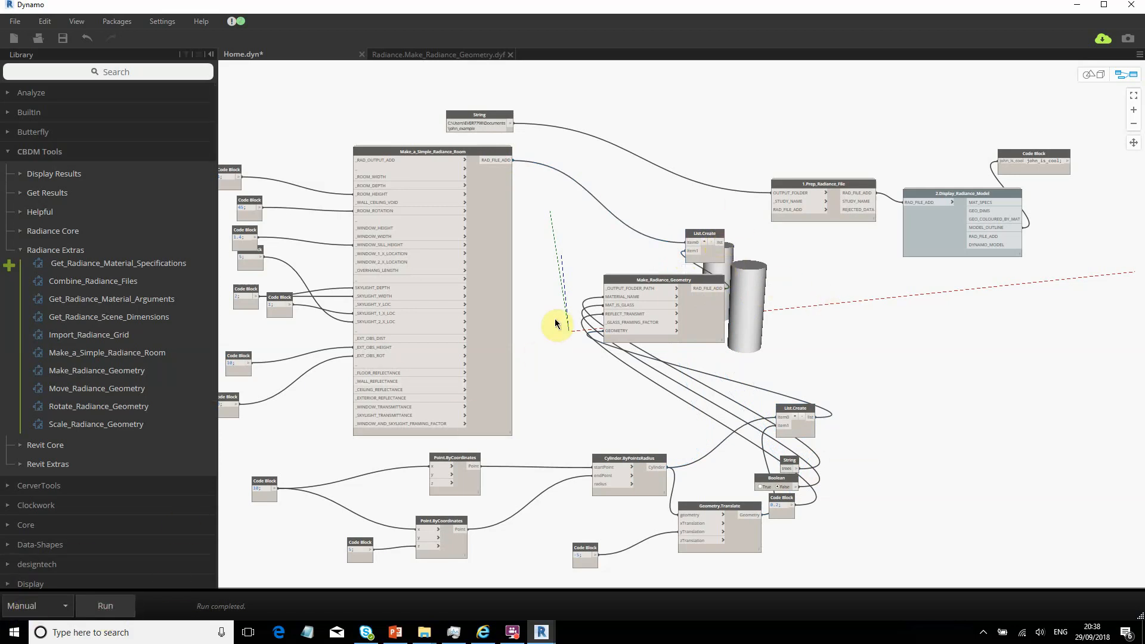
middle_drag(714, 264, 687, 225)
drag(687, 225, 680, 146)
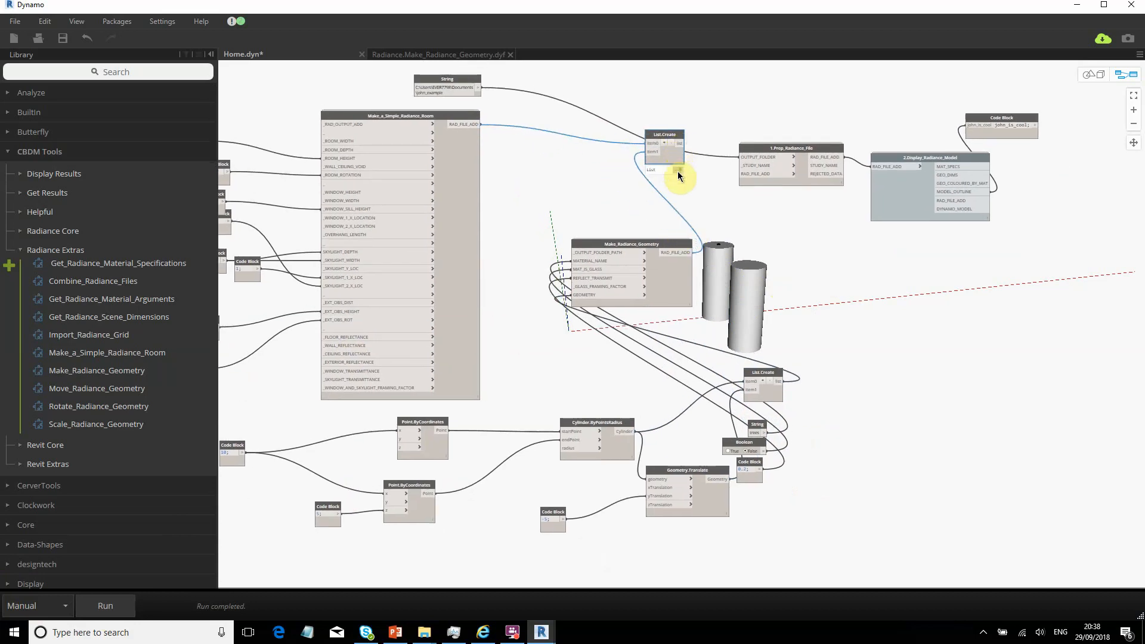
mouse_move(677, 172)
scroll(564, 224, up, 3)
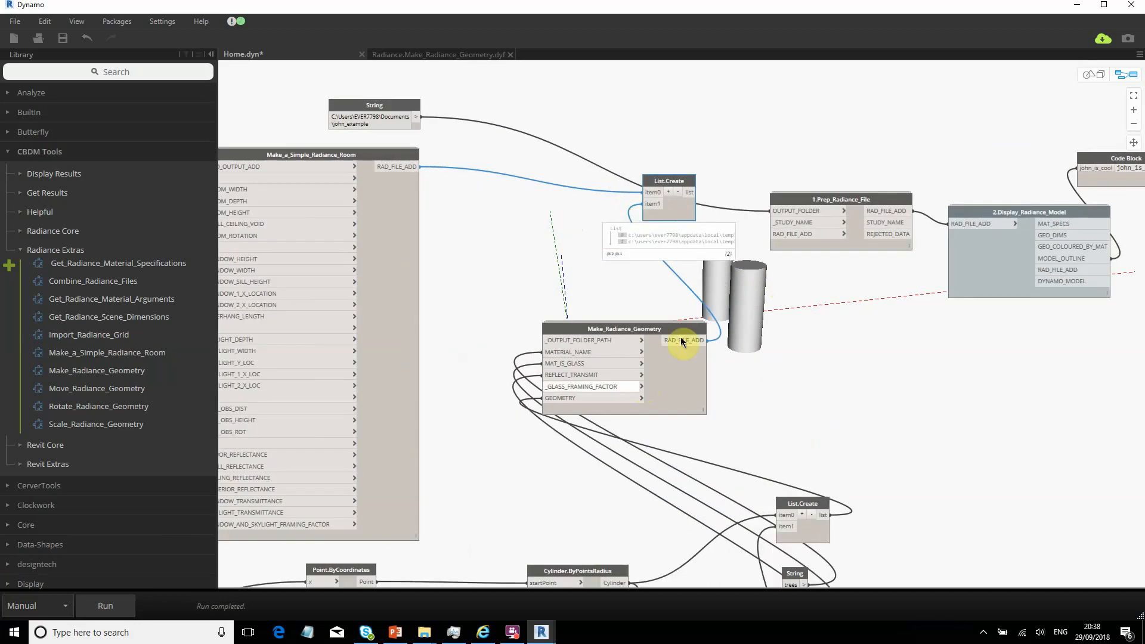
drag(680, 195, 672, 203)
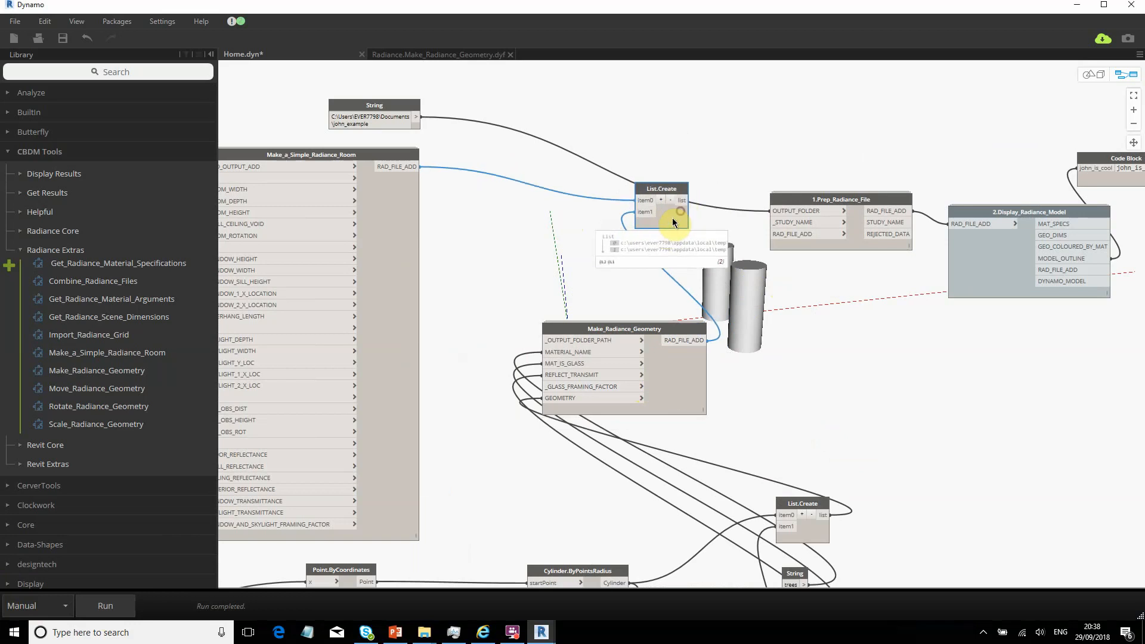
Turn off the geometry preview of the Geometry.Translate and Cylinder.ByPointsRadius nodes.
click(720, 222)
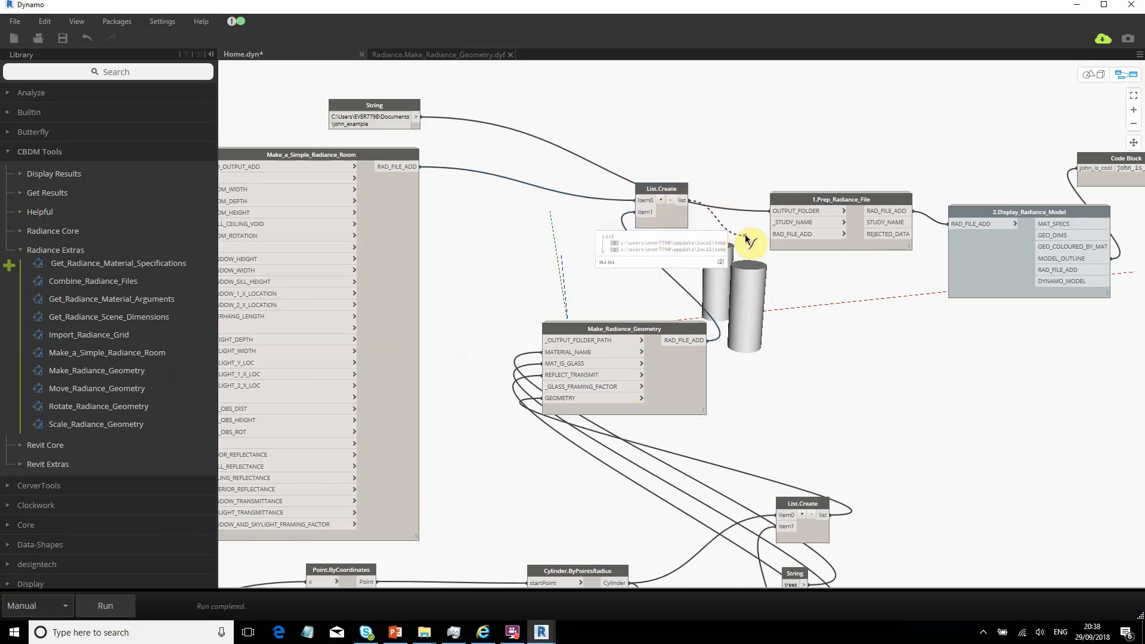
middle_drag(558, 556, 552, 371)
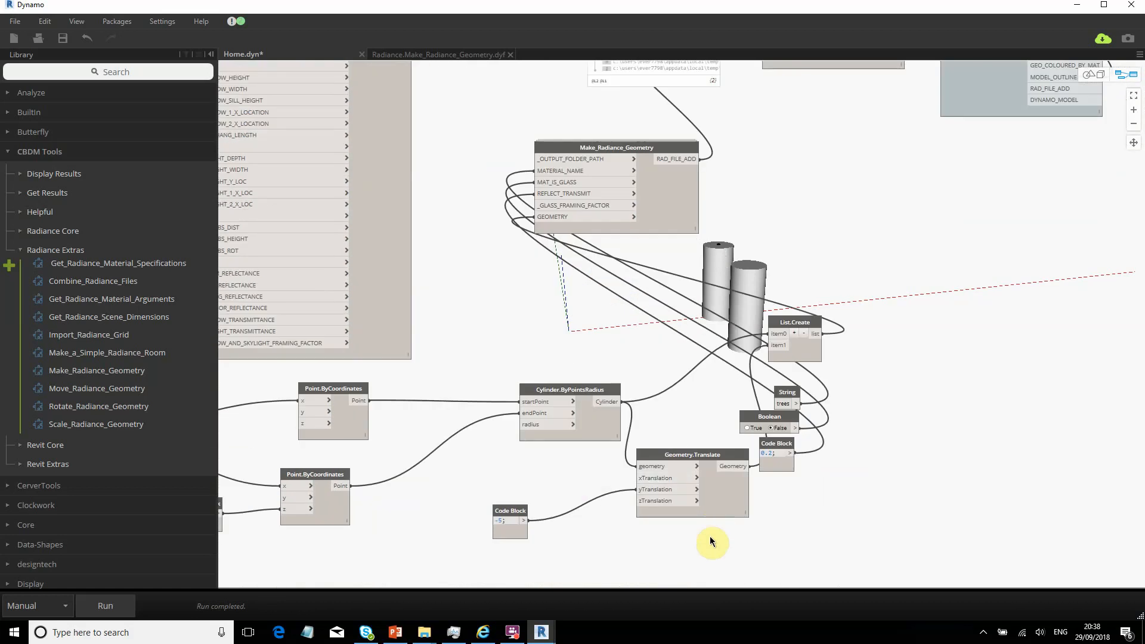
click(727, 496)
right_click(728, 496)
click(603, 427)
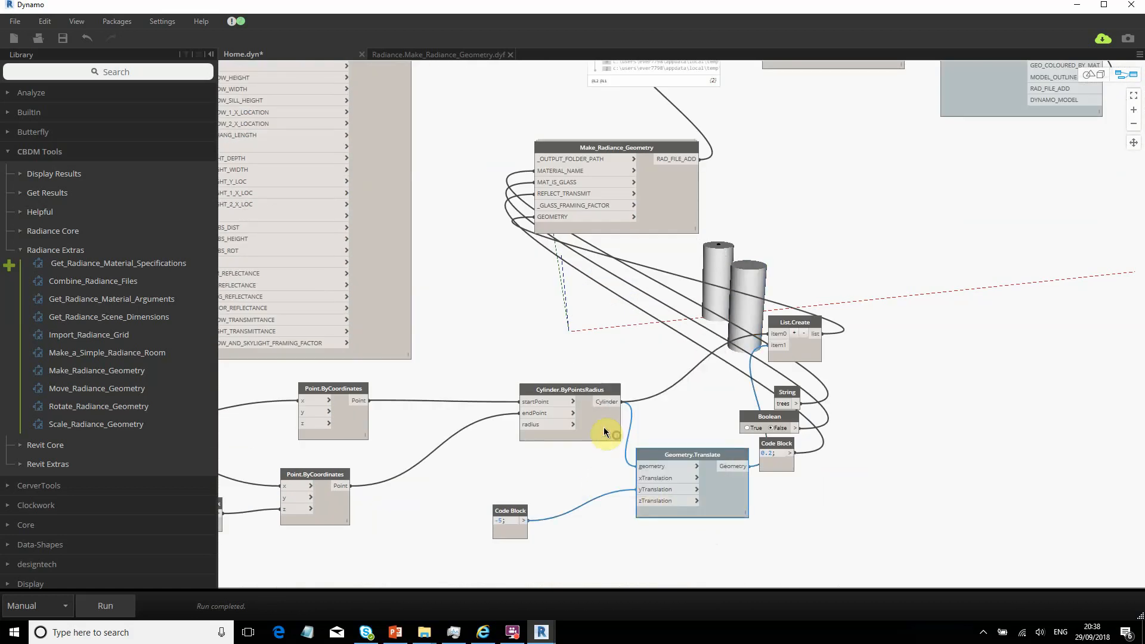
right_click(603, 427)
click(490, 515)
click(497, 312)
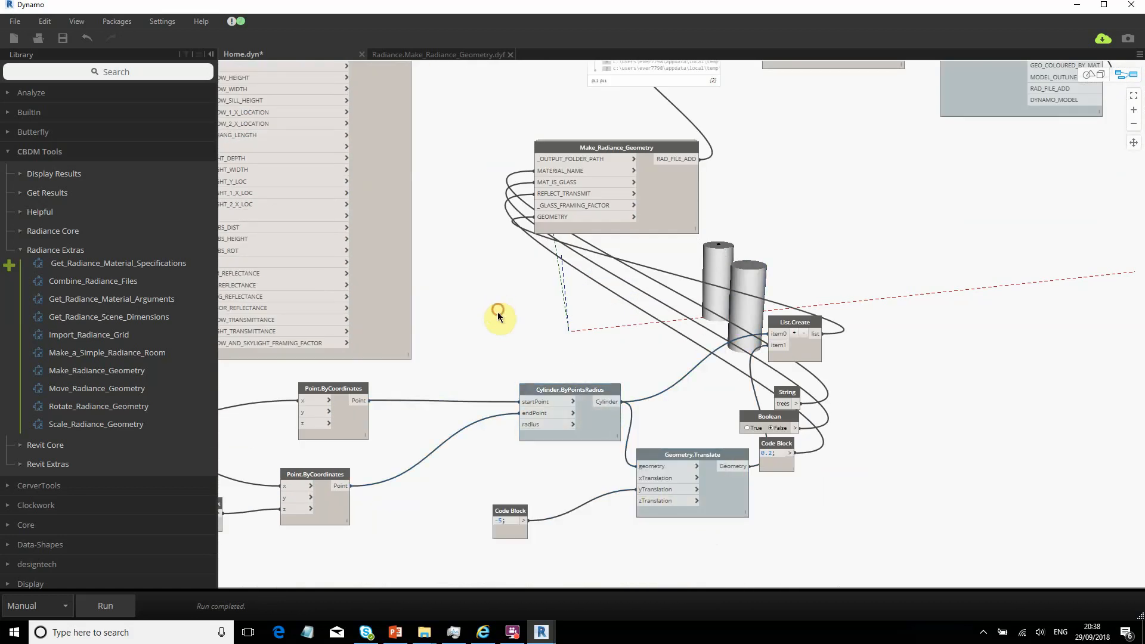
Move the Make_Radiance_Geometry node closer to the room node, just below the upper List.Create.
middle_drag(605, 293, 572, 383)
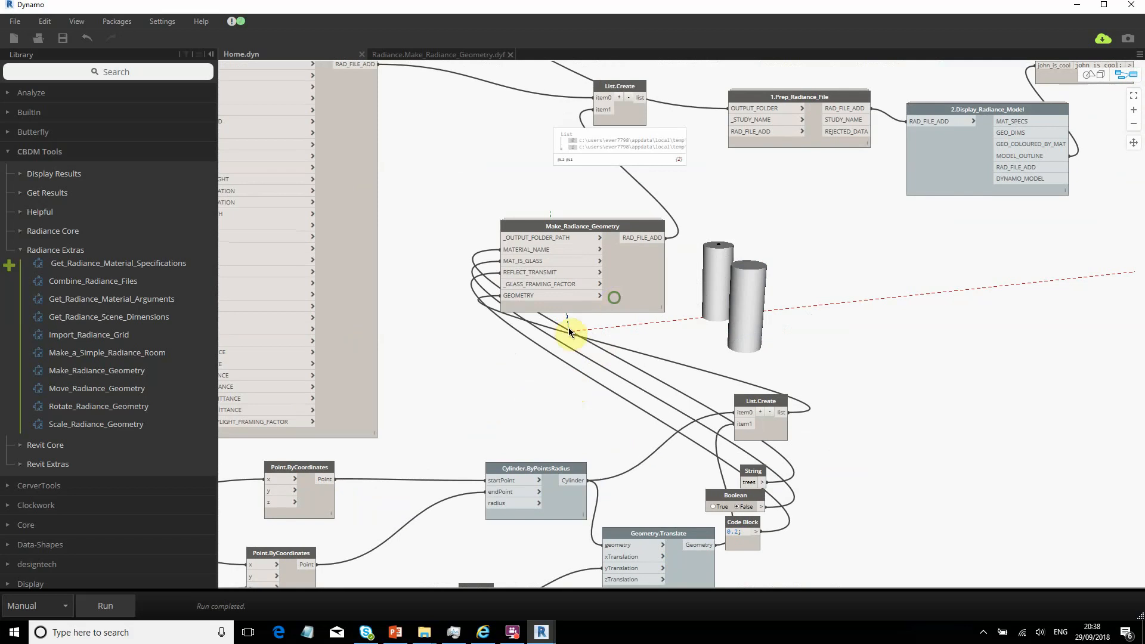
middle_drag(653, 200, 573, 264)
drag(549, 291, 481, 255)
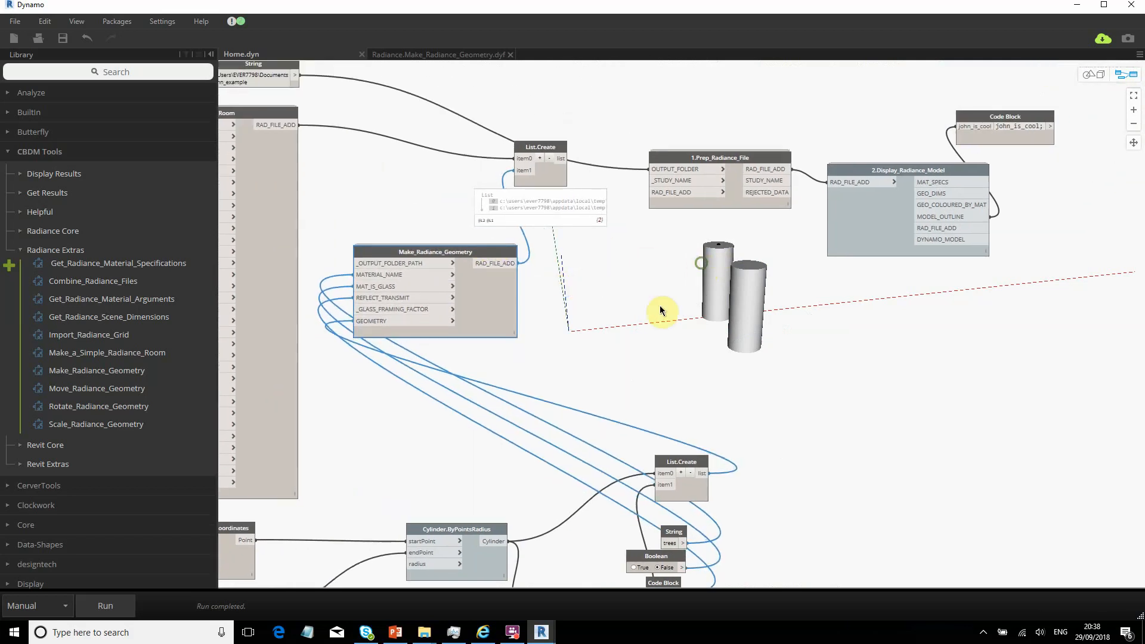
Wire the upper List.Create's list output to the RAD_FILE_ADD input of 1.Prep_Radiance_File and run the graph.
middle_drag(685, 238, 606, 296)
drag(470, 234, 564, 253)
click(525, 314)
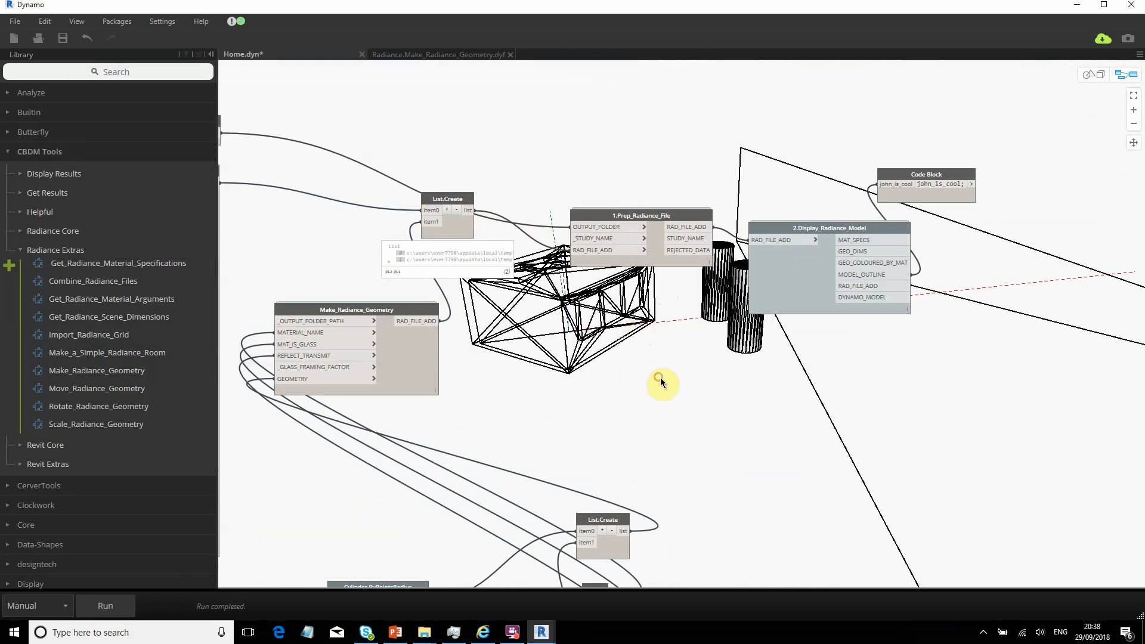
Turn off the geometry preview of the List.Create node that collects the two cylinders.
middle_drag(577, 437, 575, 281)
middle_drag(672, 420, 596, 395)
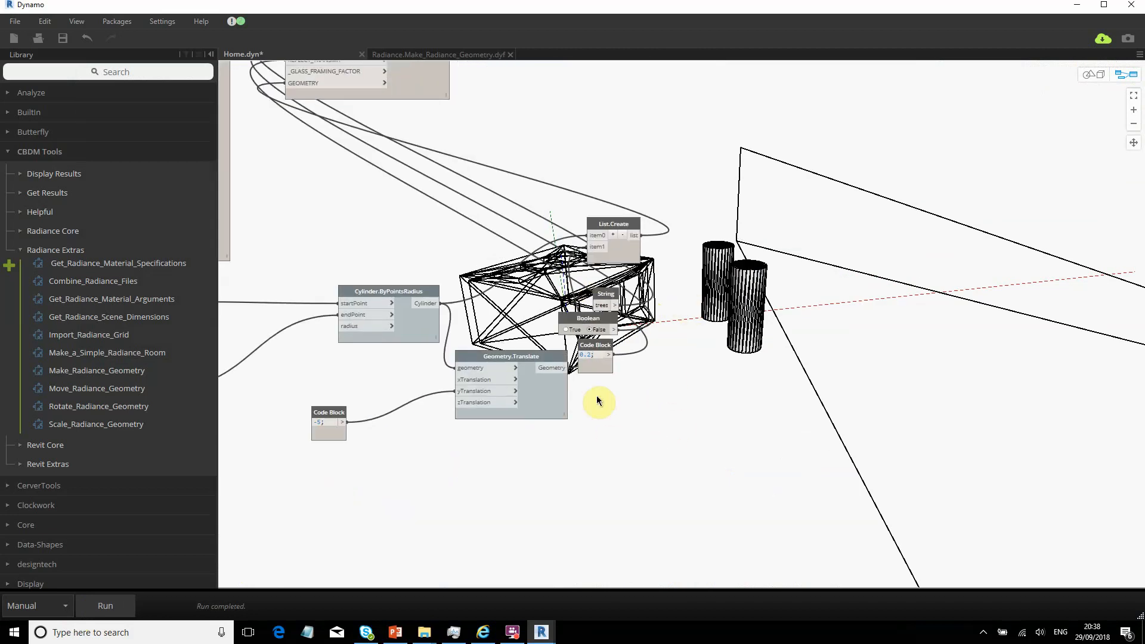
click(619, 255)
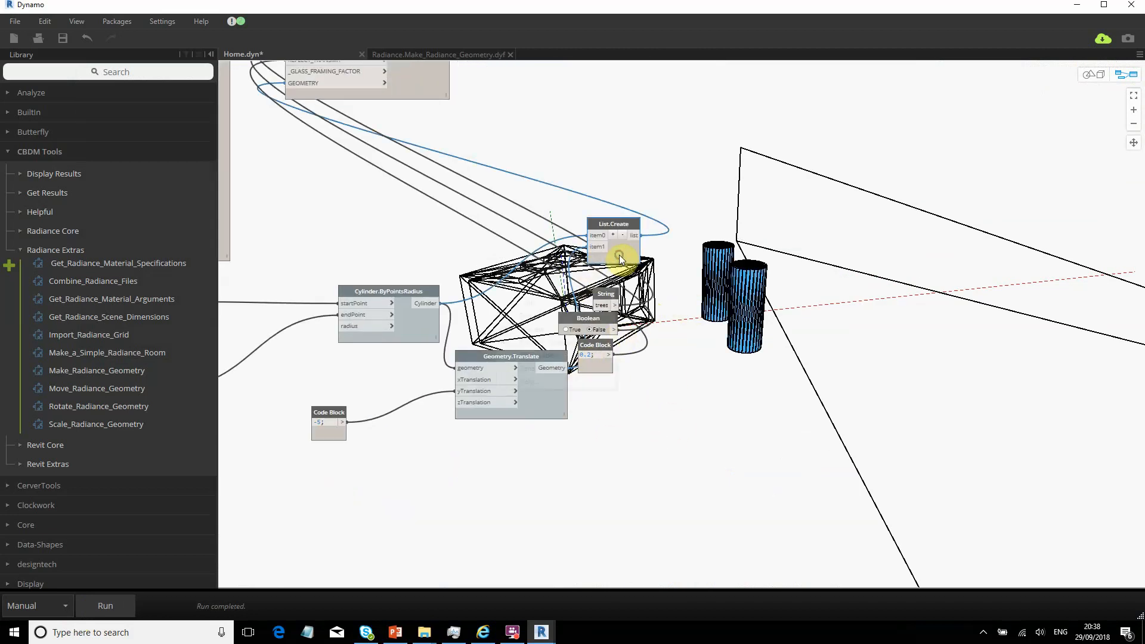
right_click(619, 255)
click(502, 330)
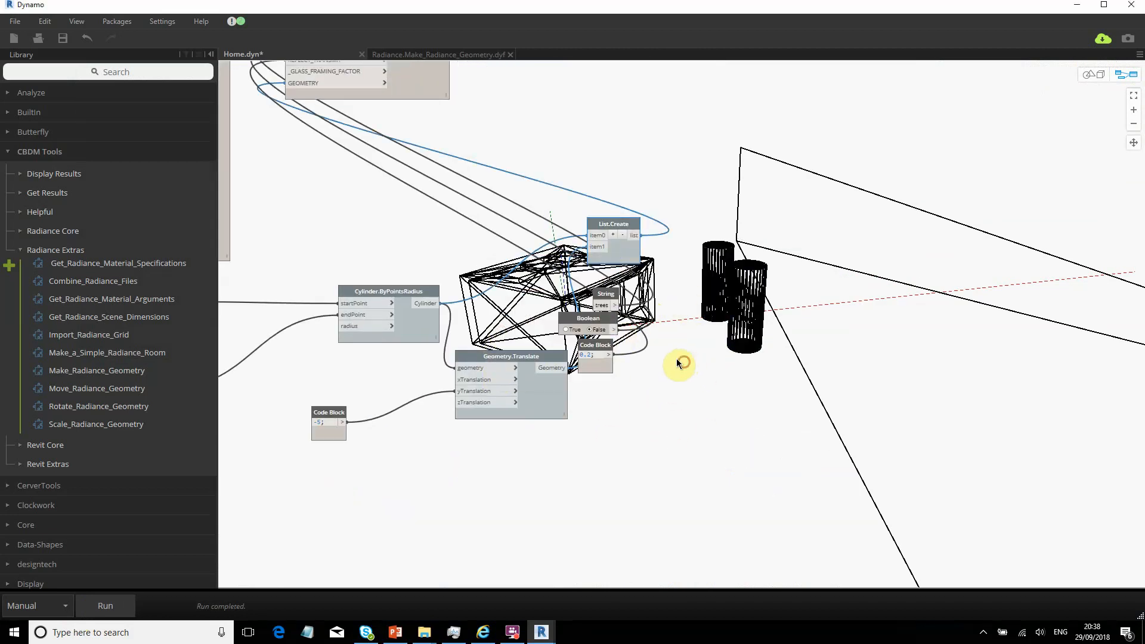
Turn off the geometry preview of both Point.ByCoordinates nodes that define the cylinder's start and end points.
middle_drag(676, 359, 645, 431)
key(ctrl+b)
right_drag(690, 391, 751, 409)
key(ctrl+b)
middle_drag(427, 460, 754, 349)
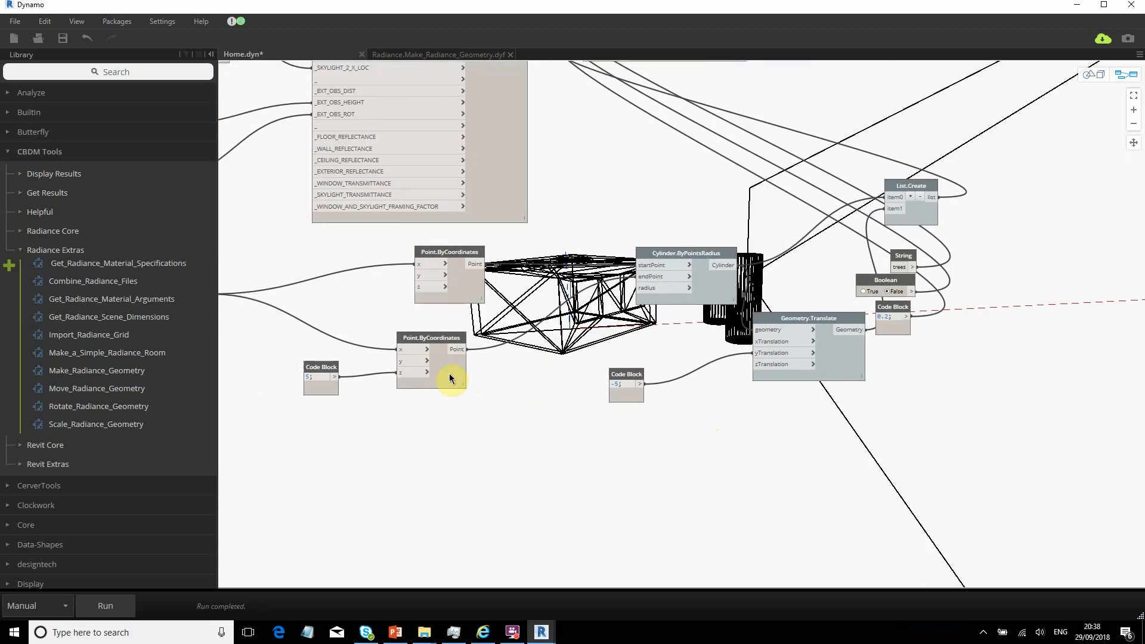
click(450, 377)
right_click(448, 374)
click(328, 462)
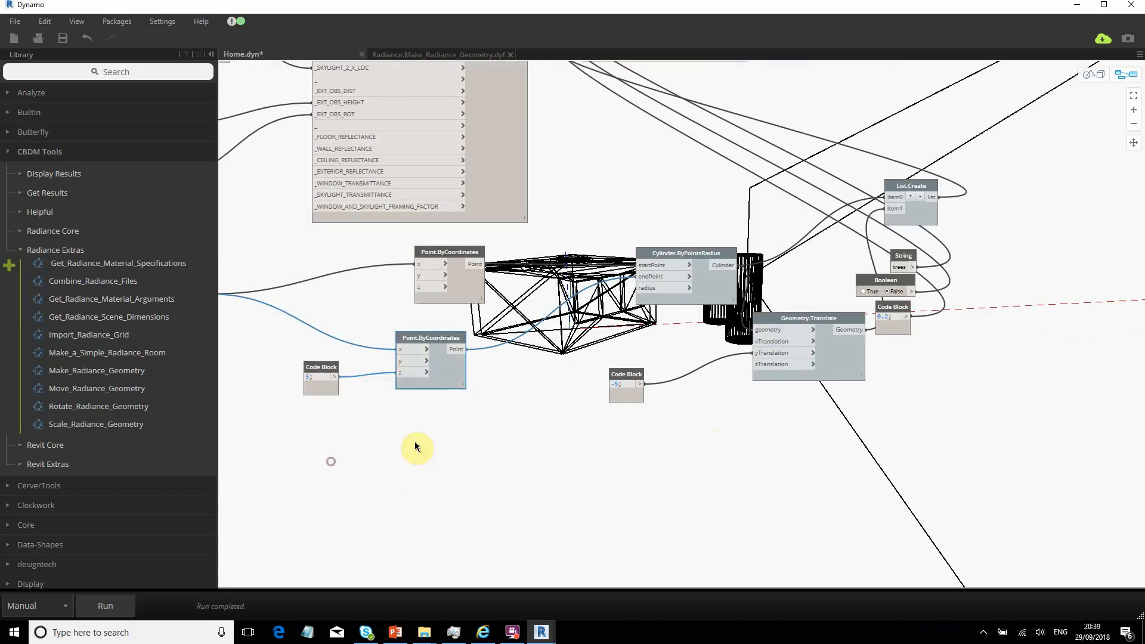
right_click(471, 290)
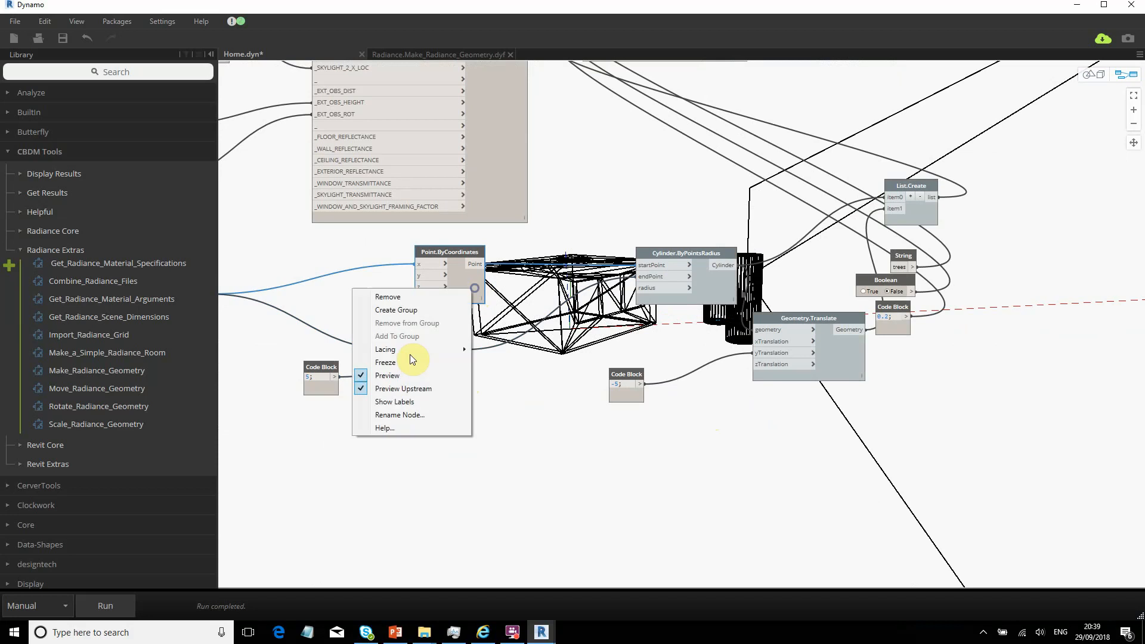
click(364, 375)
click(491, 460)
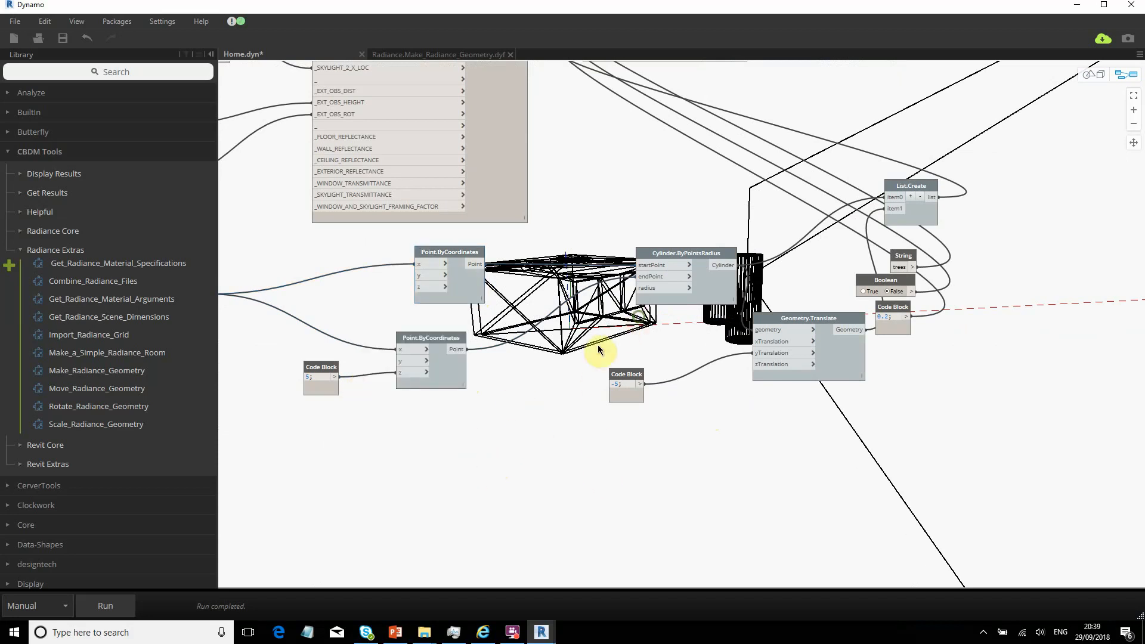
Tidy the layout by moving the Cylinder.ByPointsRadius and Geometry.Translate nodes slightly closer to the point nodes.
key(ctrl+l)
click(492, 379)
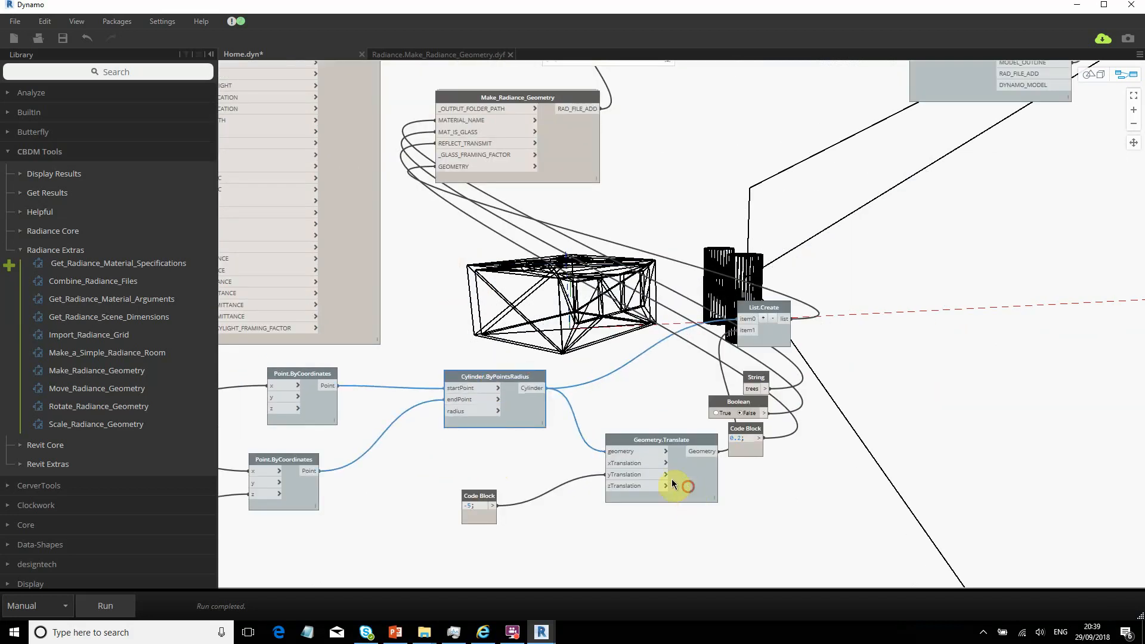
drag(671, 484, 659, 466)
click(630, 315)
Examine the combined wireframe model of the room and the two tree cylinders from another angle.
middle_drag(712, 98, 616, 221)
scroll(674, 259, down, 3)
scroll(667, 272, up, 3)
scroll(629, 296, down, 3)
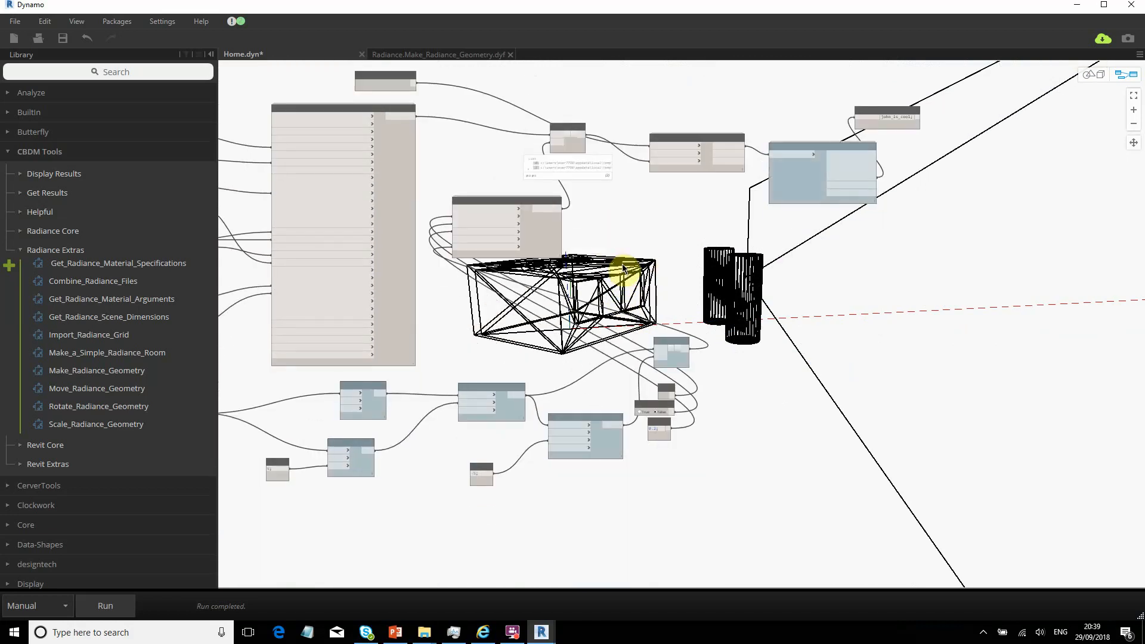
key(ctrl+b)
right_drag(634, 245, 623, 308)
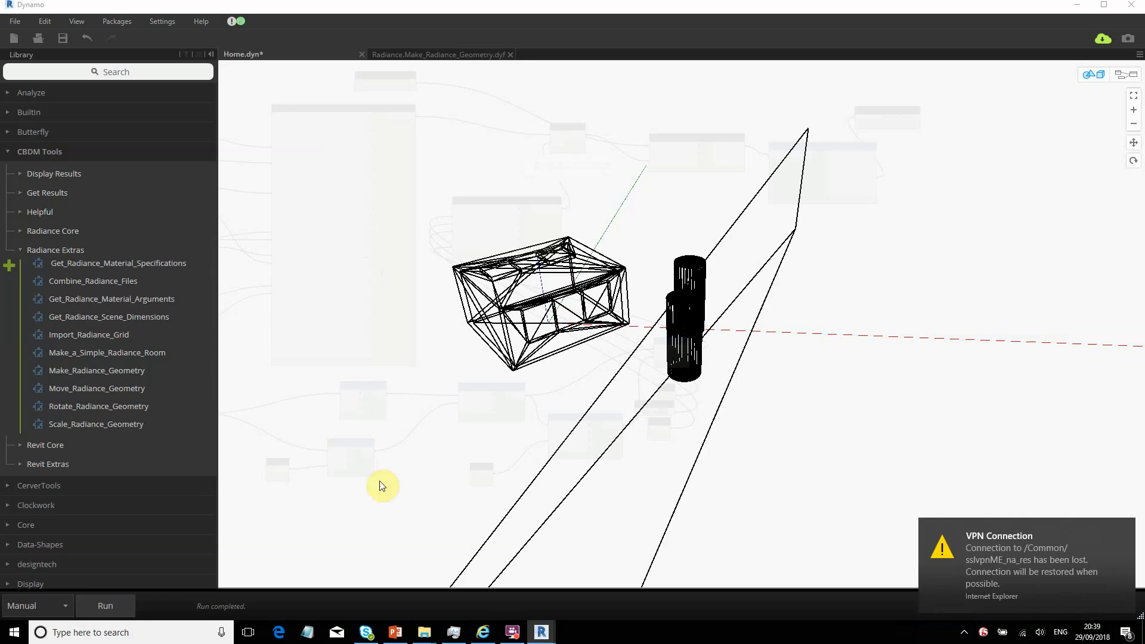
key(ctrl+b)
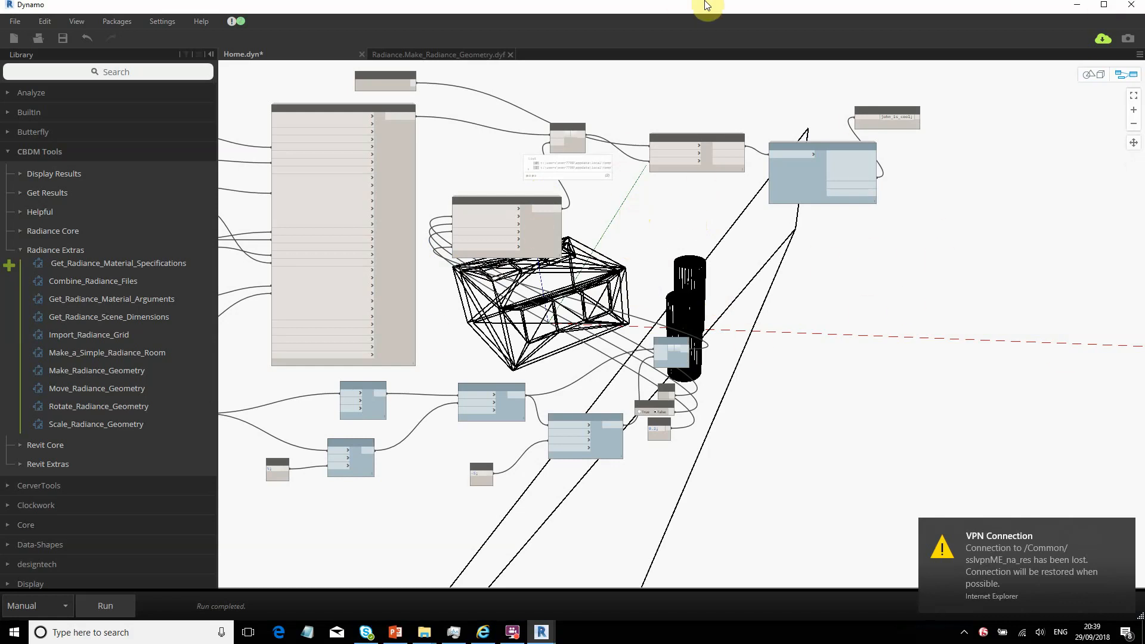
Restore the maximized Dynamo window to a floating window and dismiss the VPN Connection notification.
drag(695, 8, 723, 36)
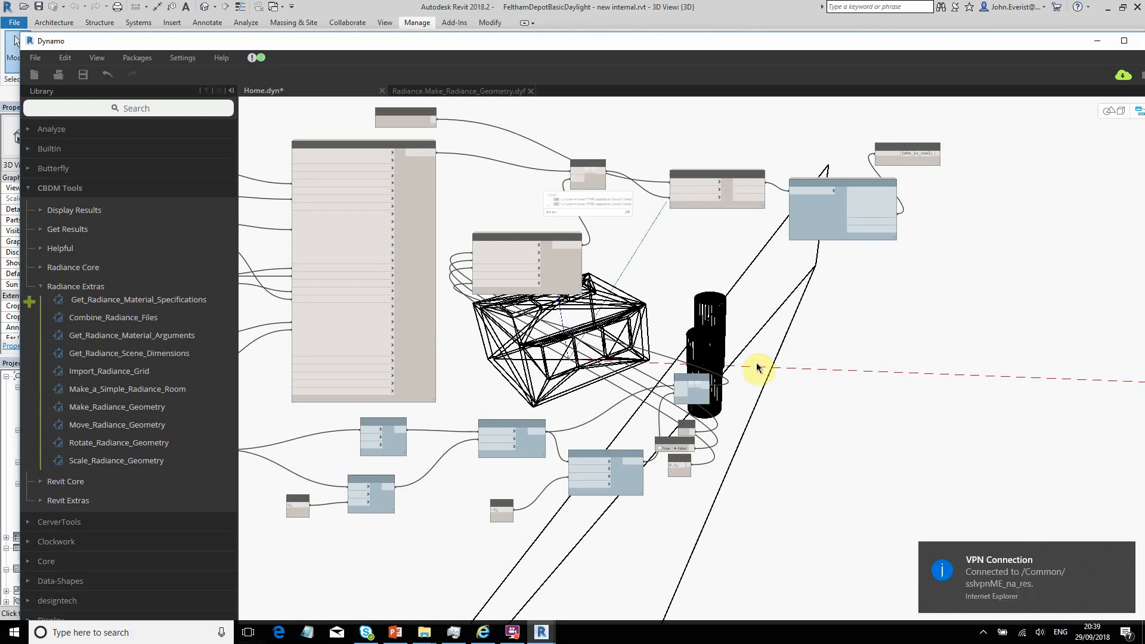
middle_drag(932, 364, 856, 351)
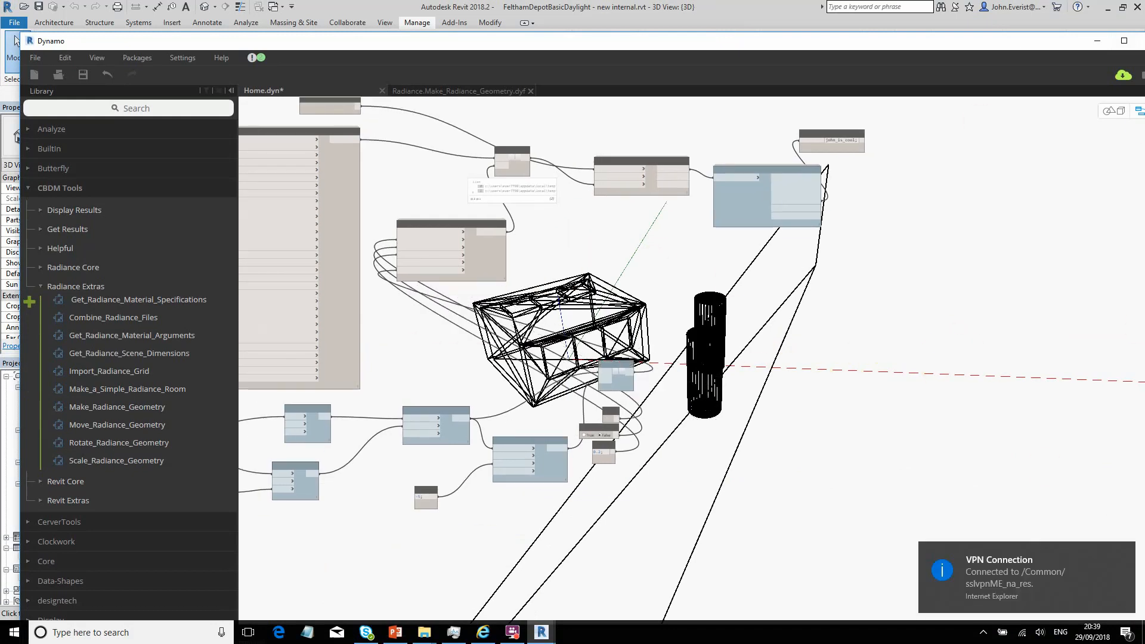
click(512, 633)
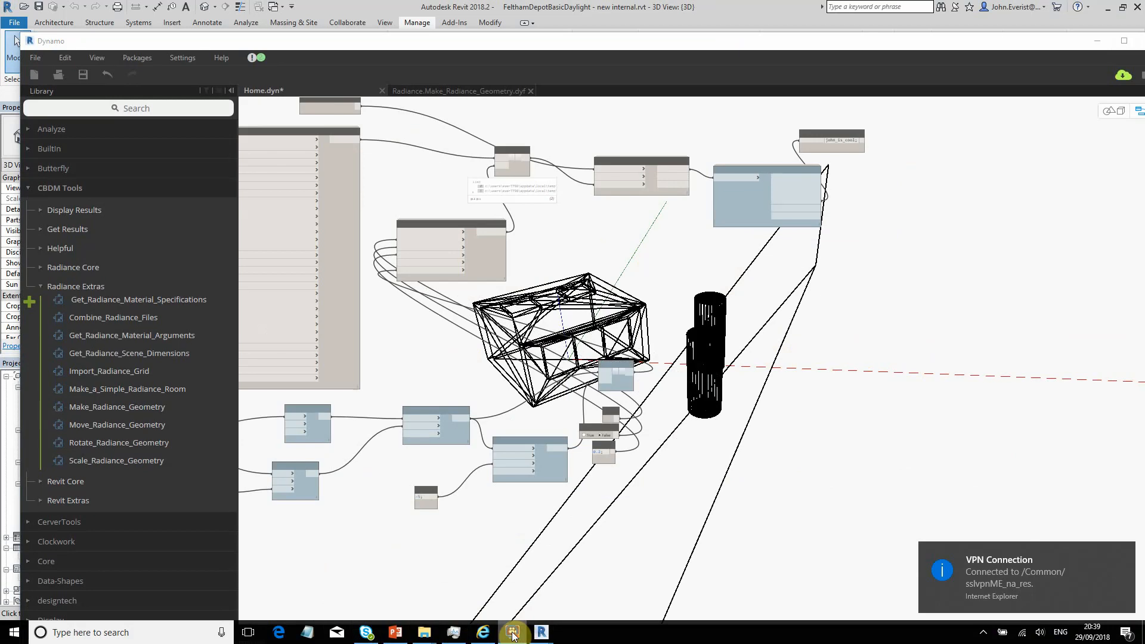
right_click(512, 634)
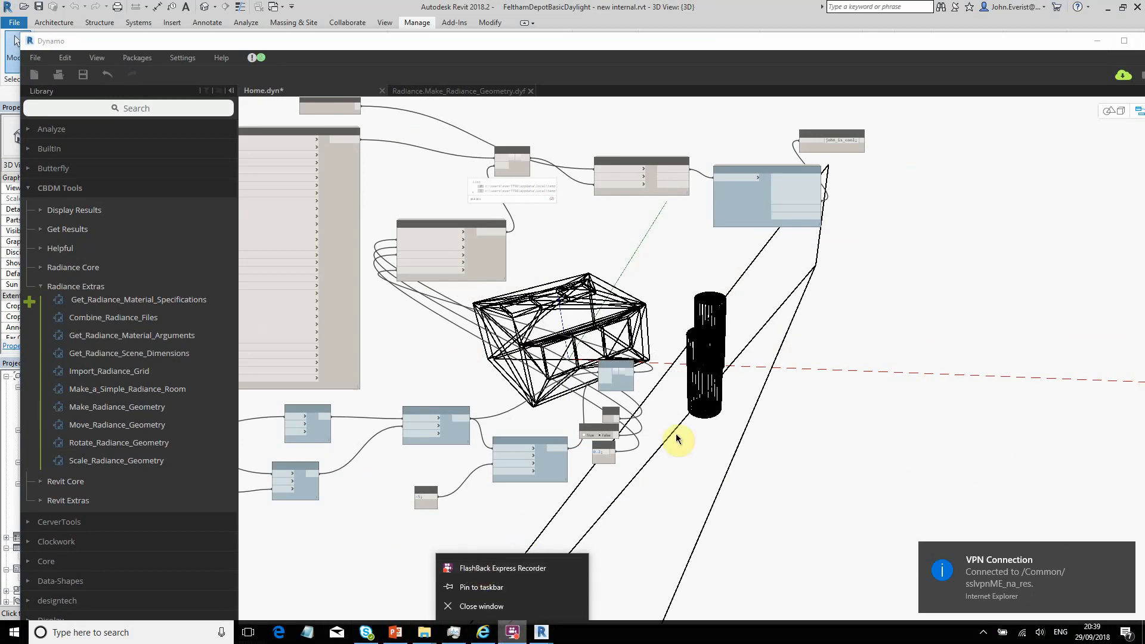
click(676, 439)
click(515, 632)
click(902, 422)
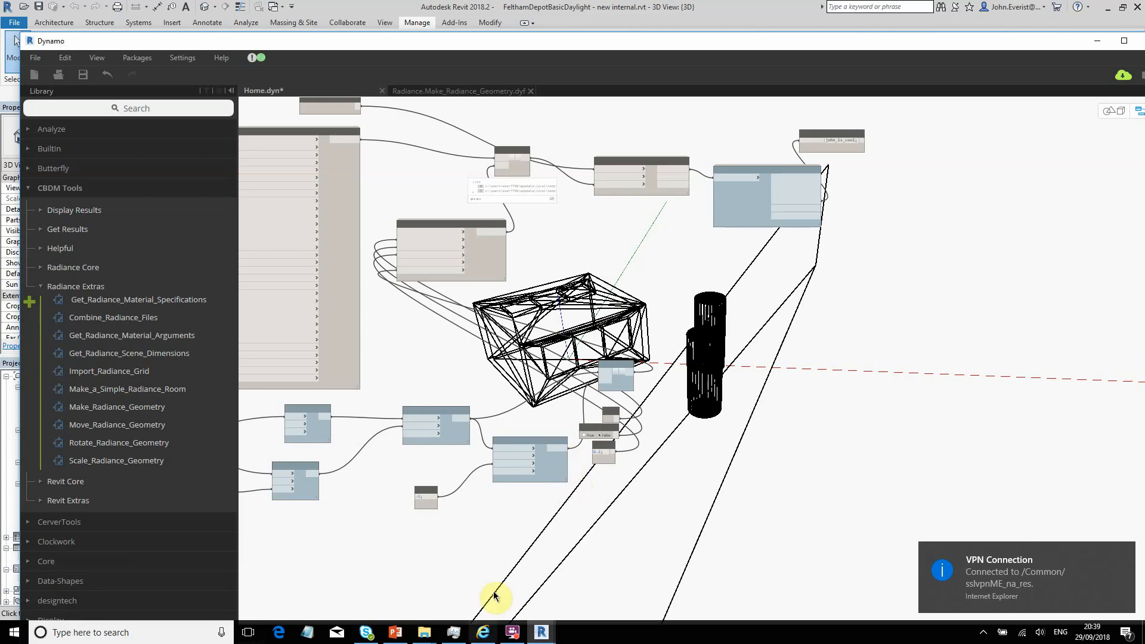
click(1123, 549)
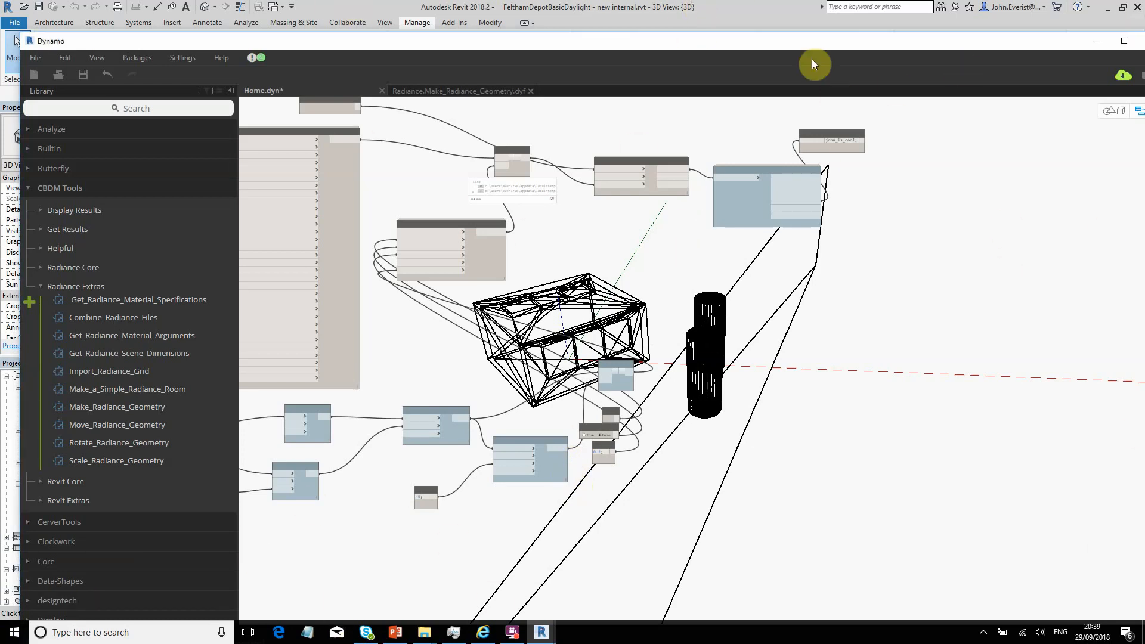
Lower the Dynamo window, minimize Revit and open the Windows display settings from the desktop.
drag(809, 41, 816, 226)
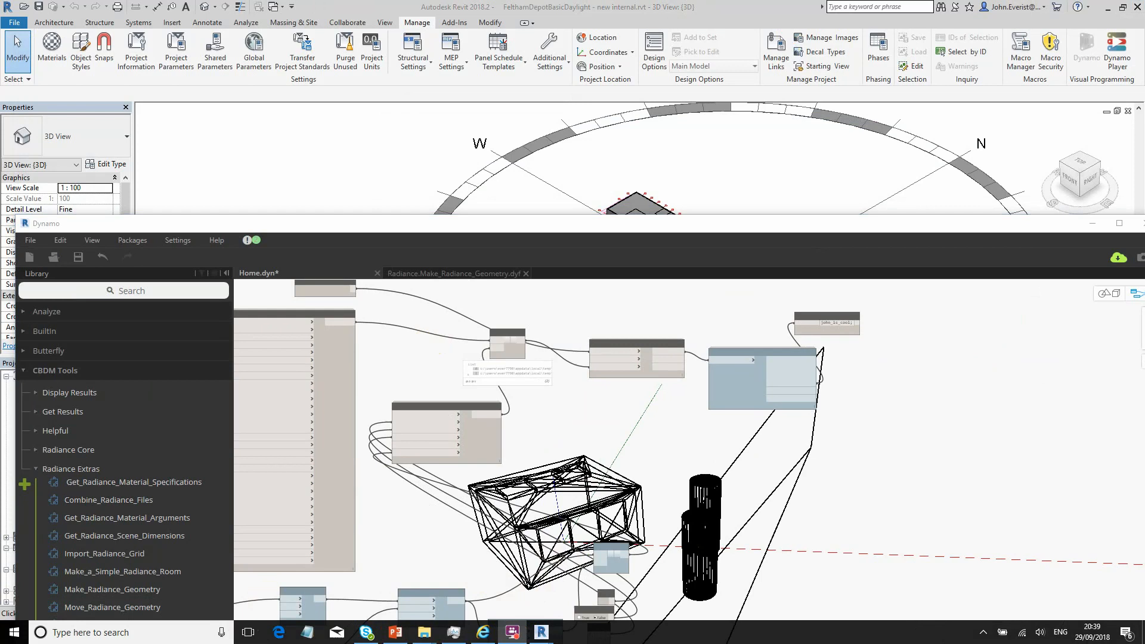
drag(531, 230, 539, 254)
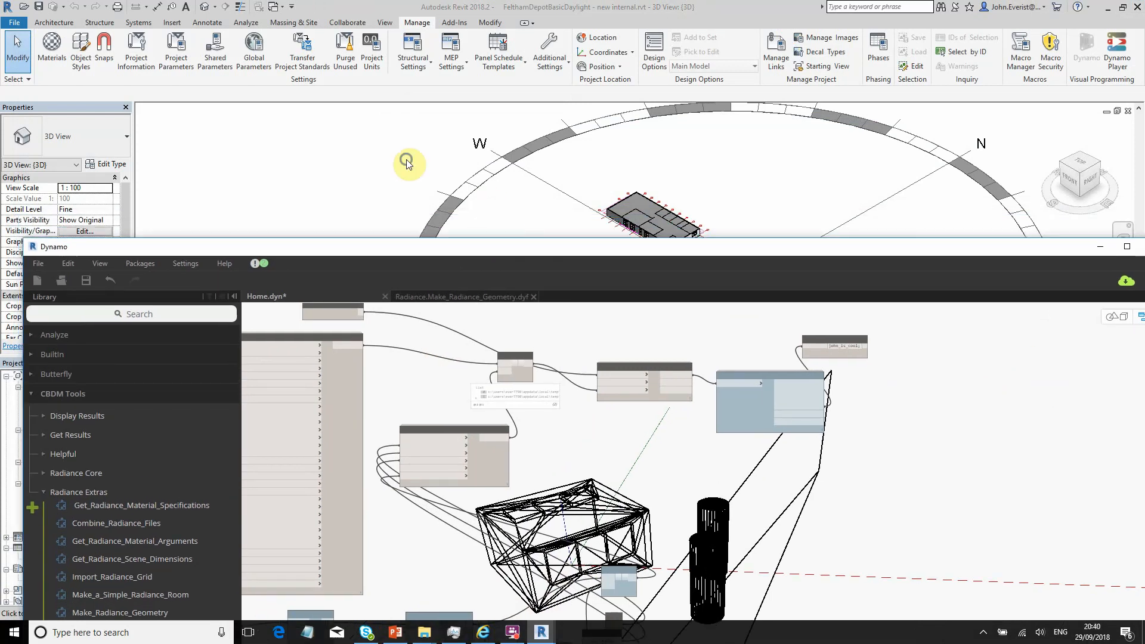
right_click(411, 159)
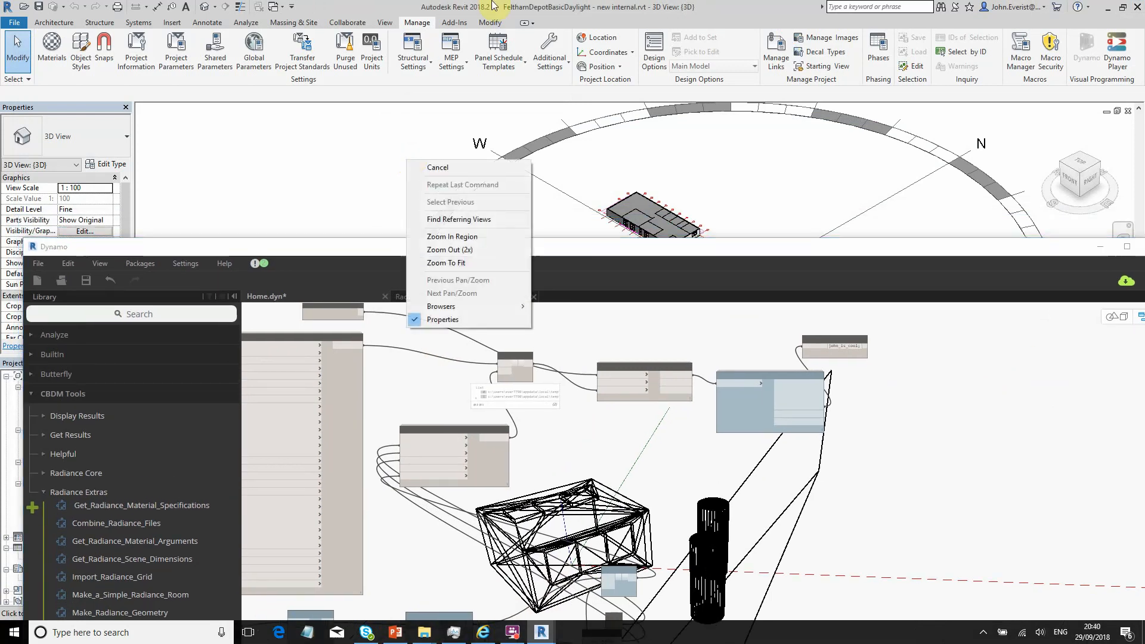
click(1105, 8)
right_click(218, 160)
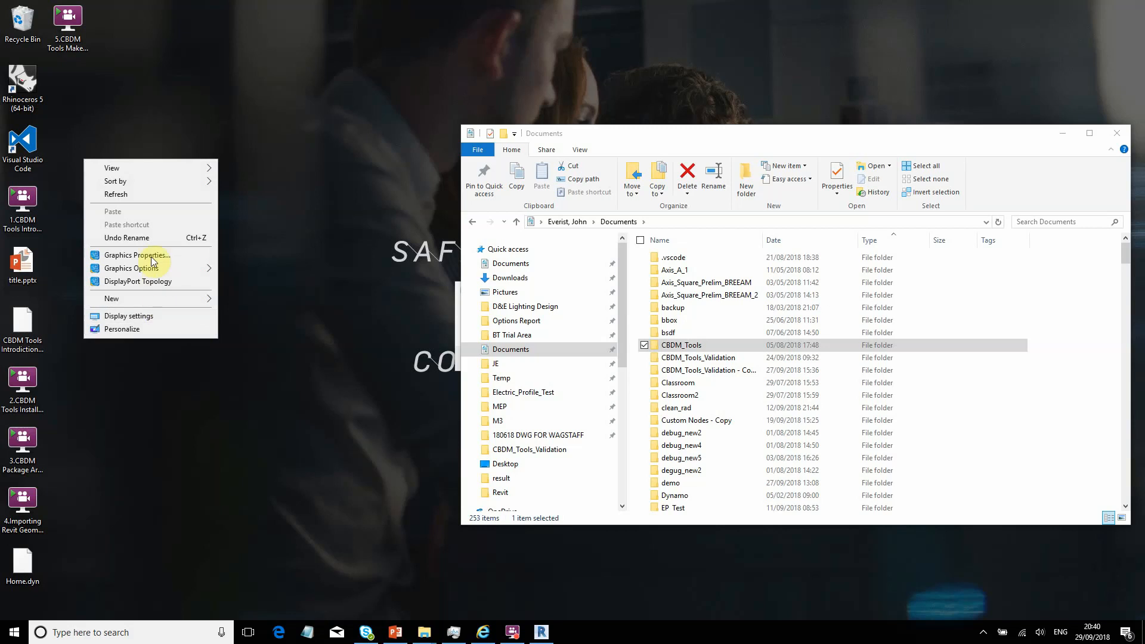
click(143, 321)
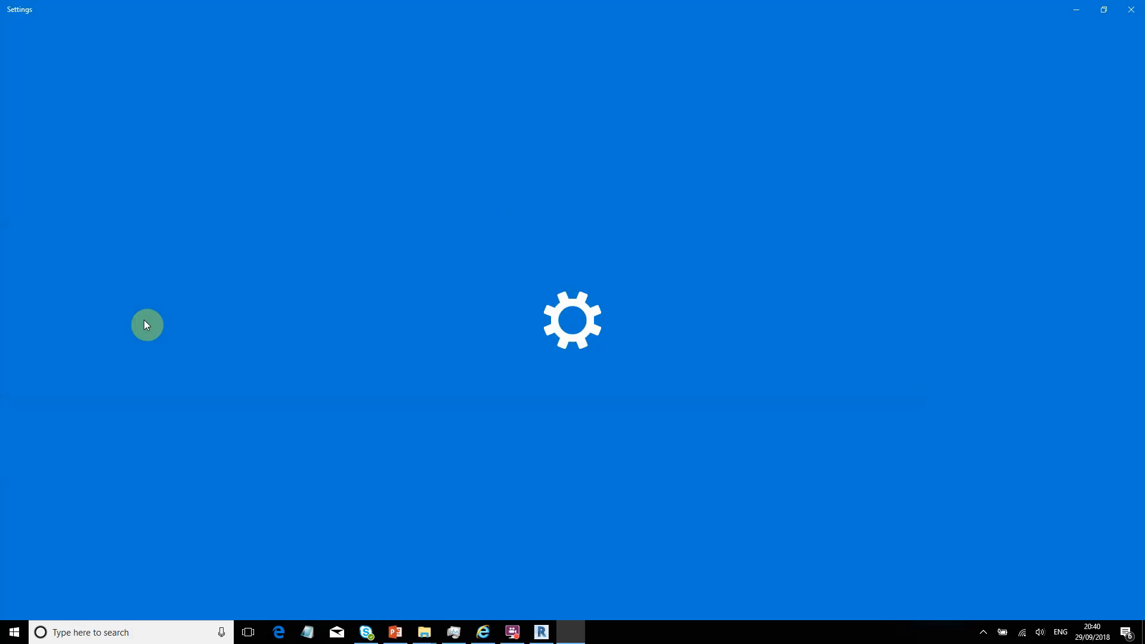